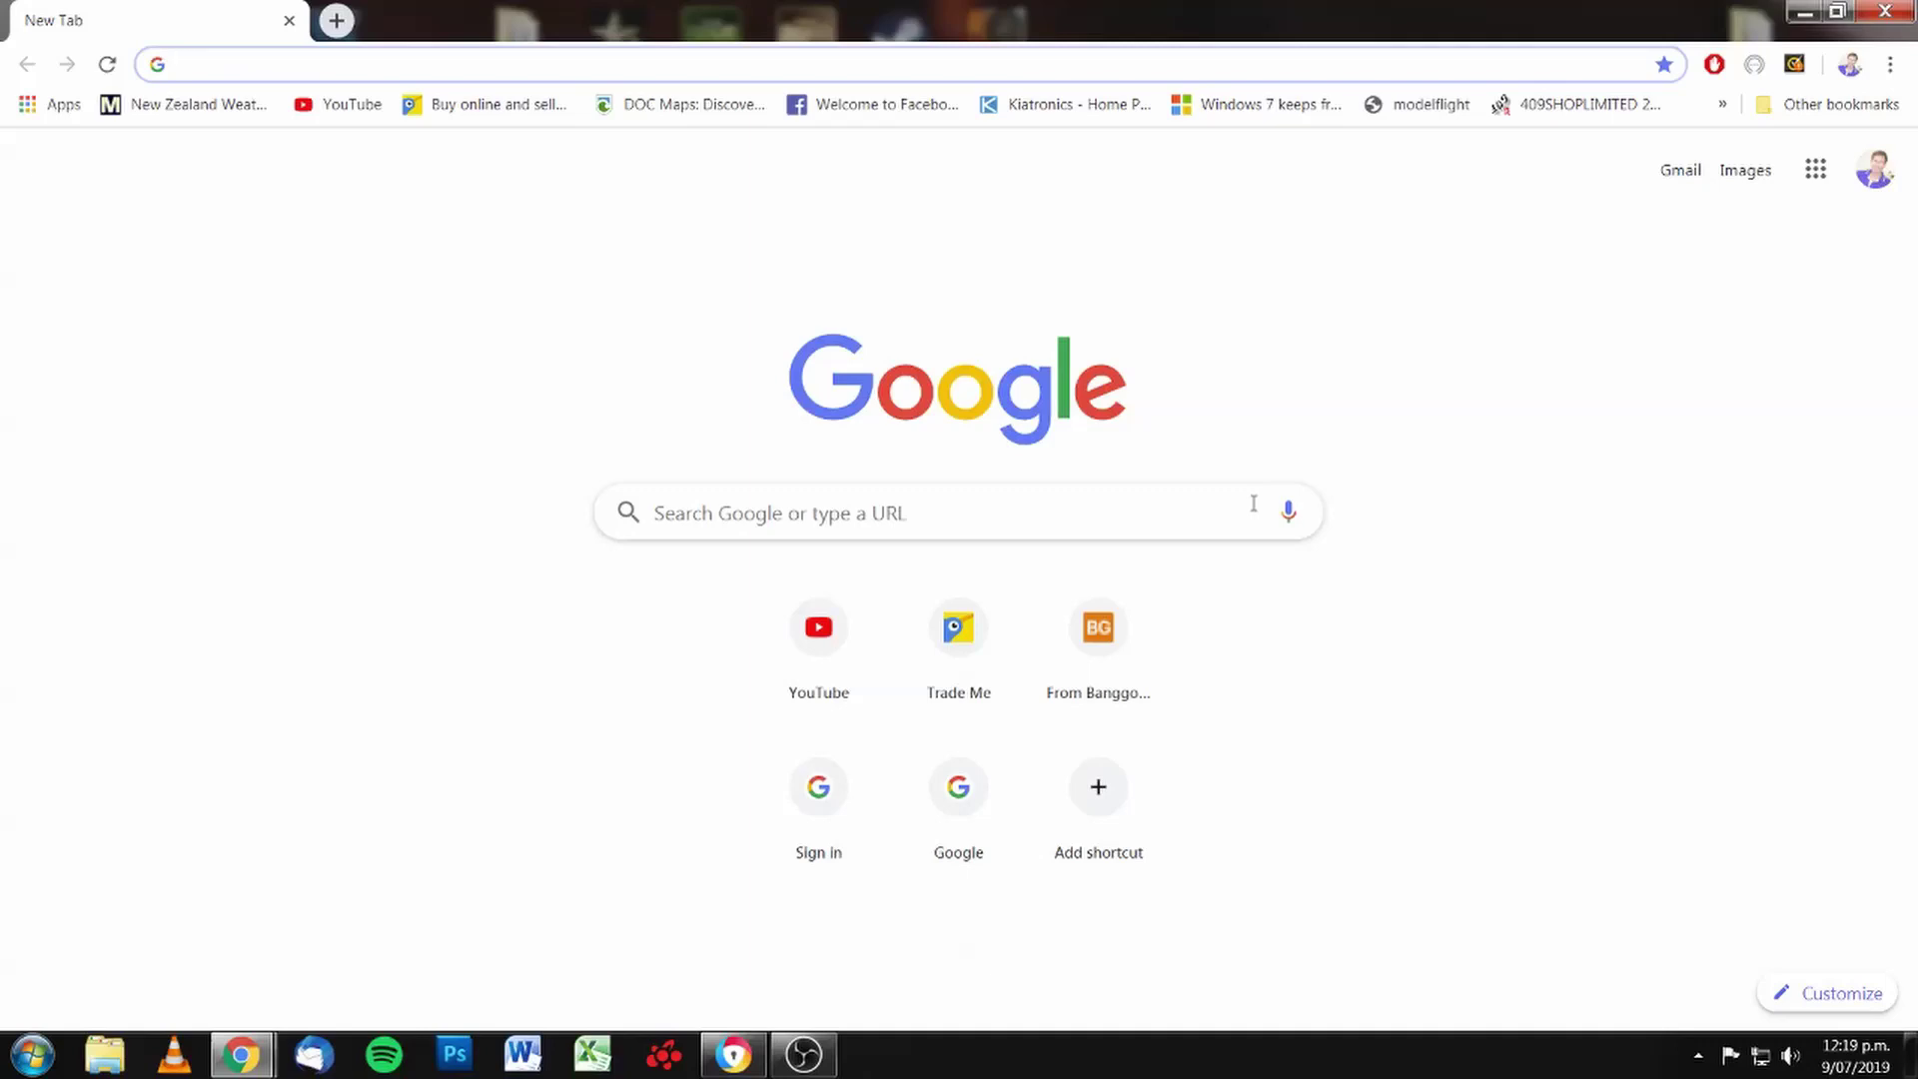
- Search Google for 'radio spectrum management' and scroll to the rsm.govt.nz result
{"action": "type", "text": "radio"}
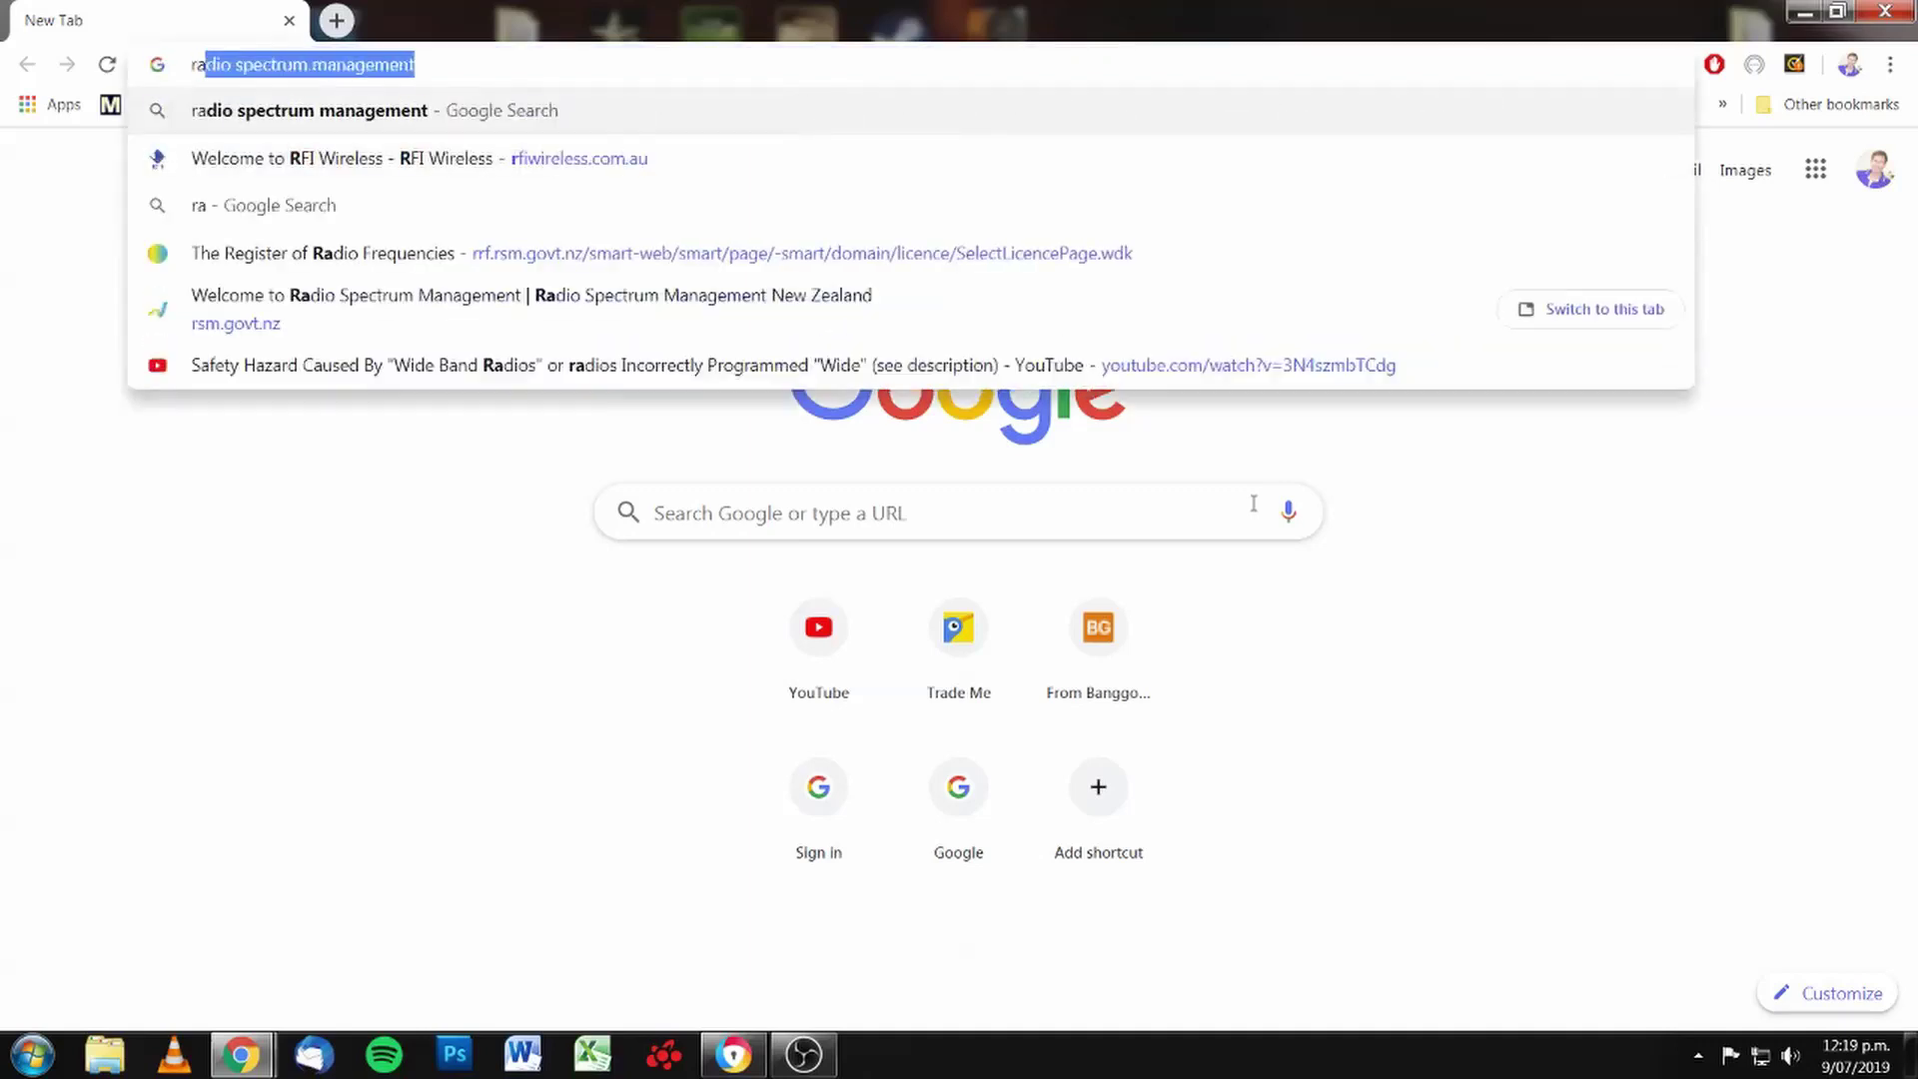
{"action": "type", "text": " spectrum"}
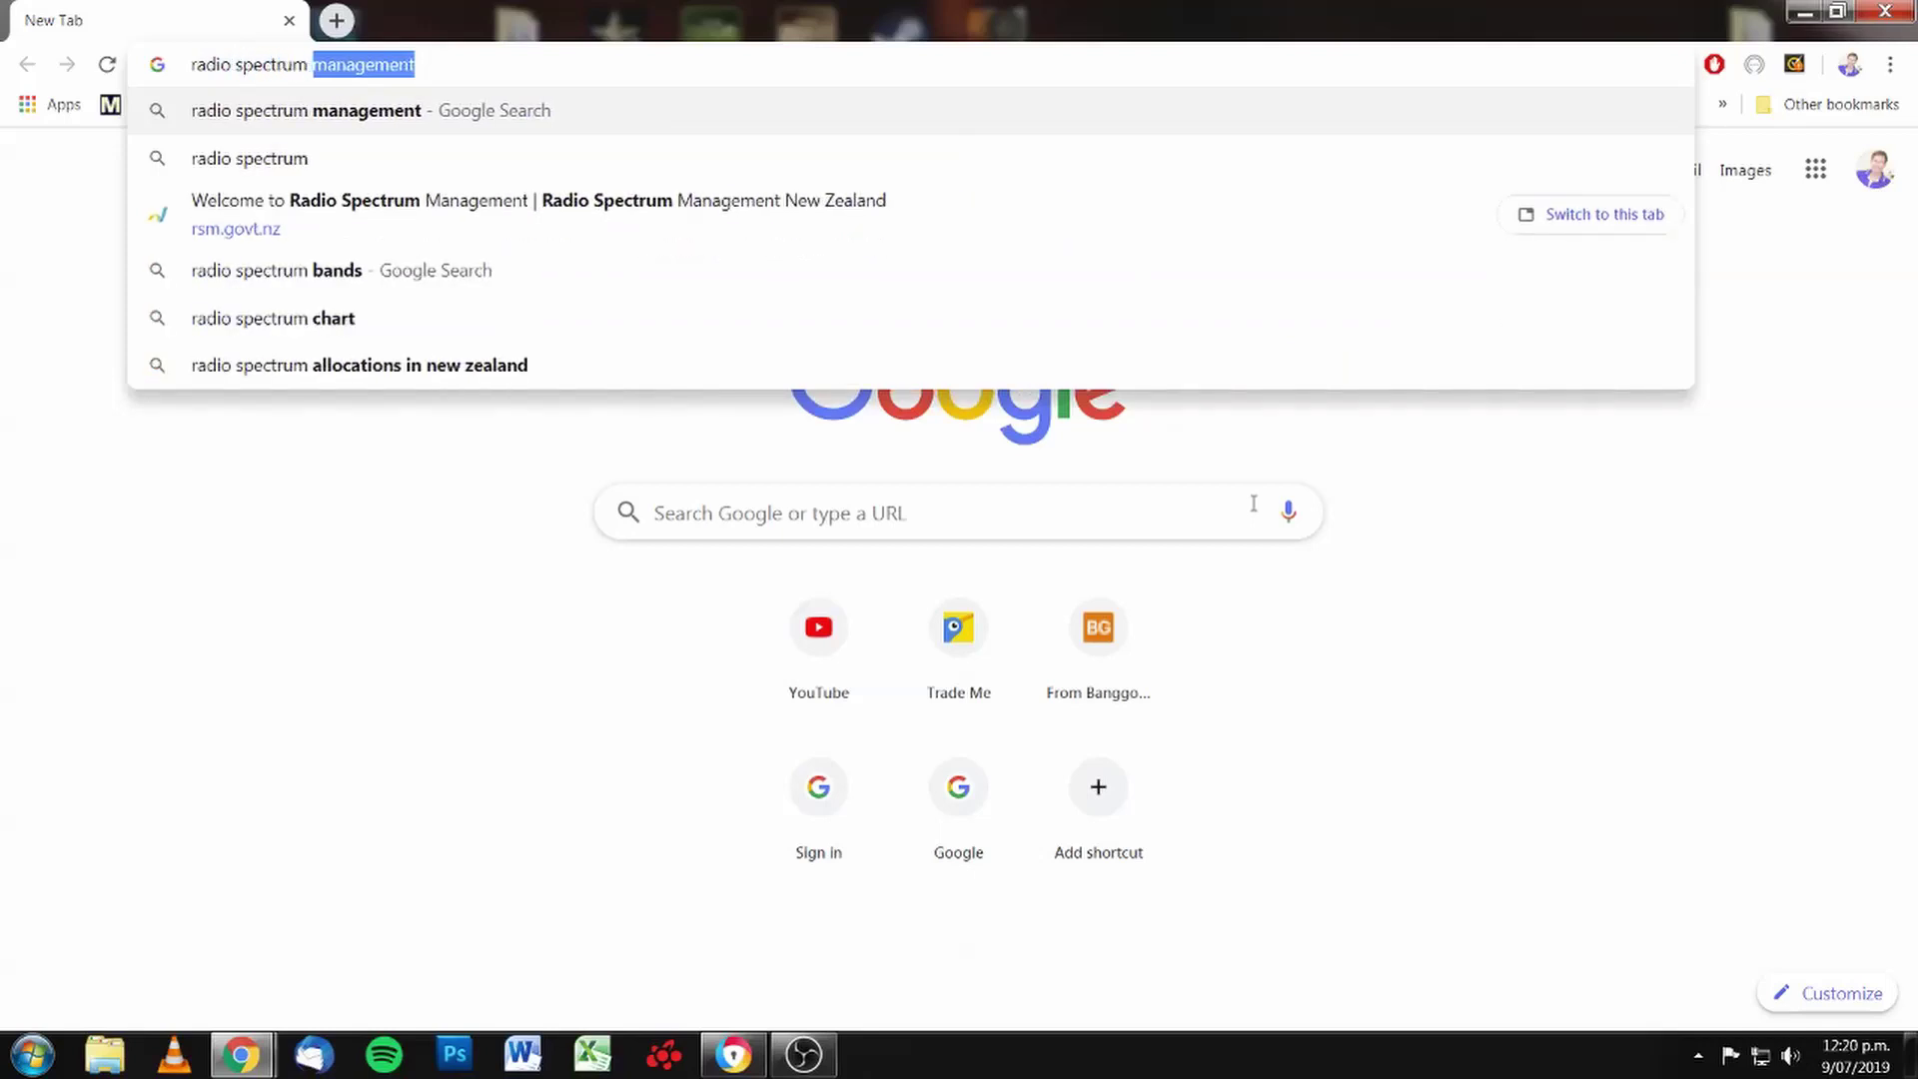
{"action": "left_click", "coordinate": [361, 112]}
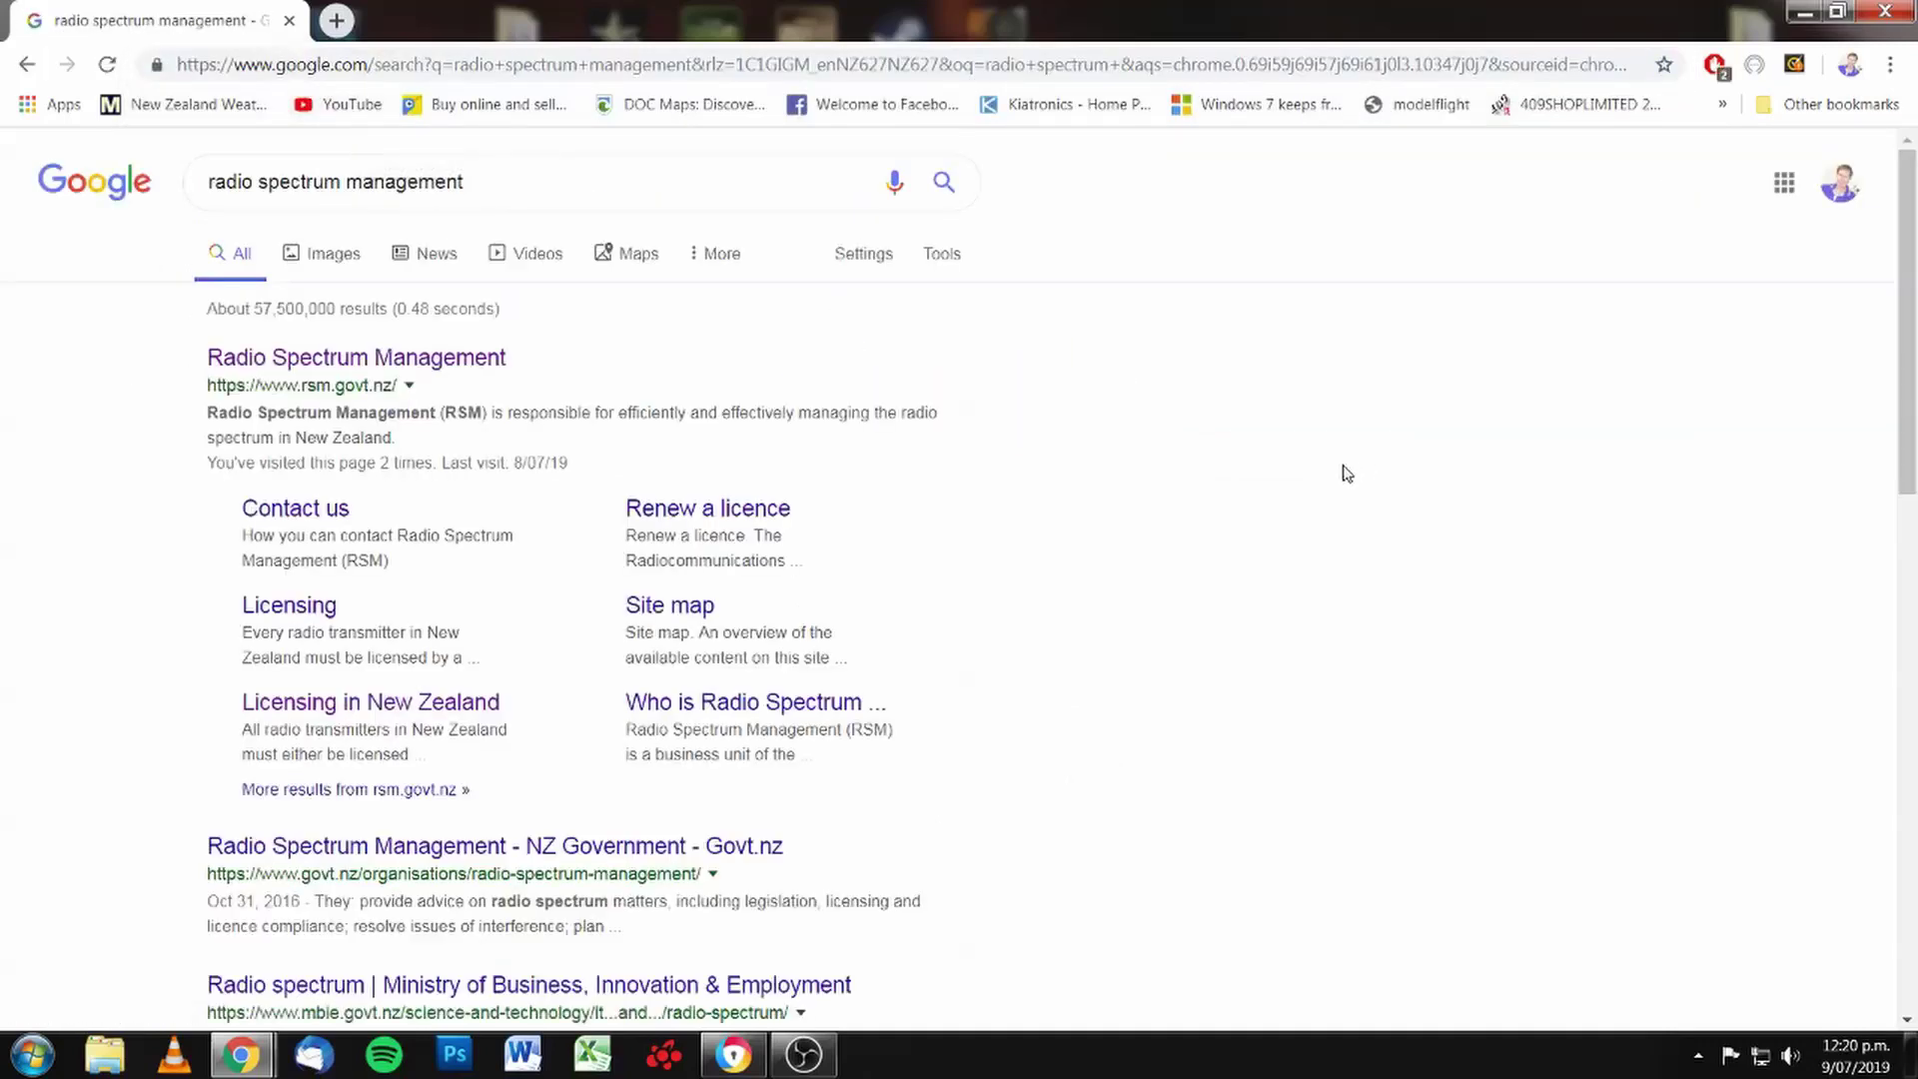
{"action": "scroll", "coordinate": [1346, 473], "scroll_direction": "down", "scroll_amount": 1}
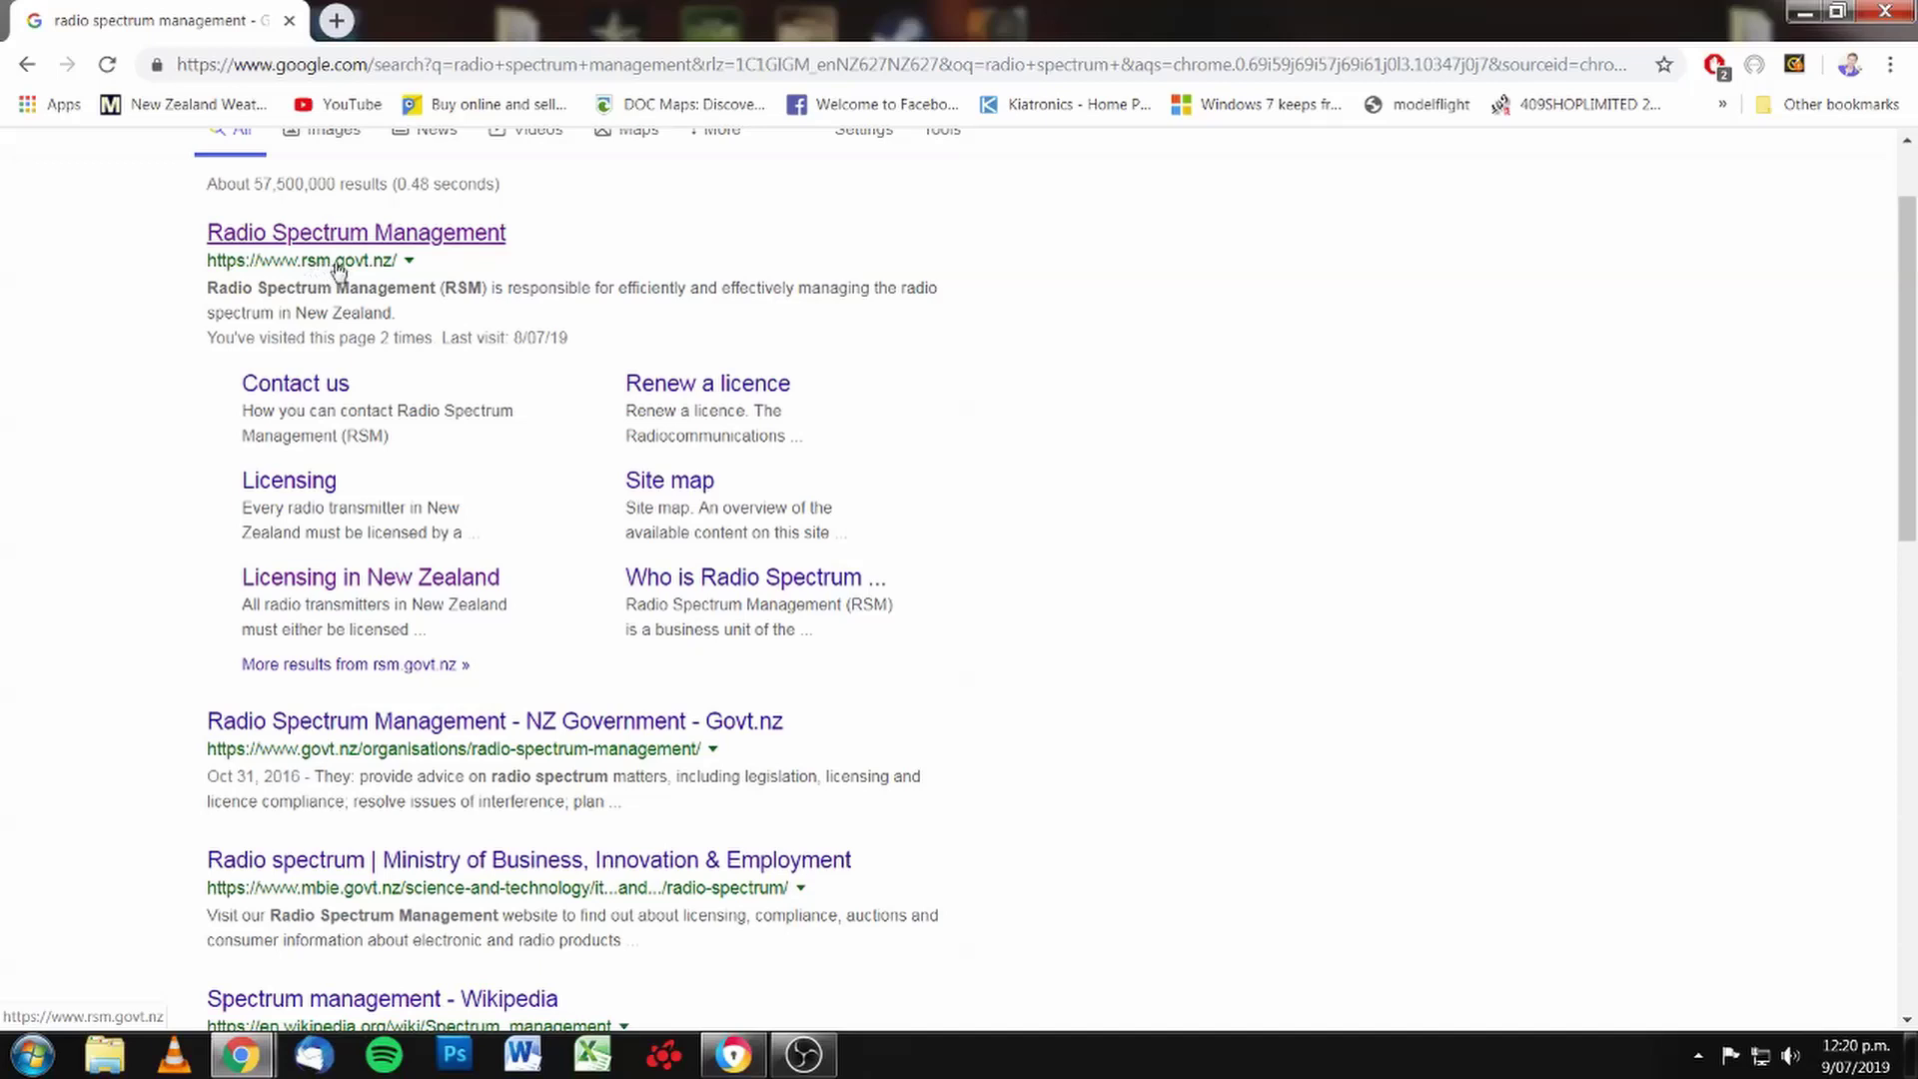
- Open the rsm.govt.nz home page and scroll through it
{"action": "left_click", "coordinate": [333, 266]}
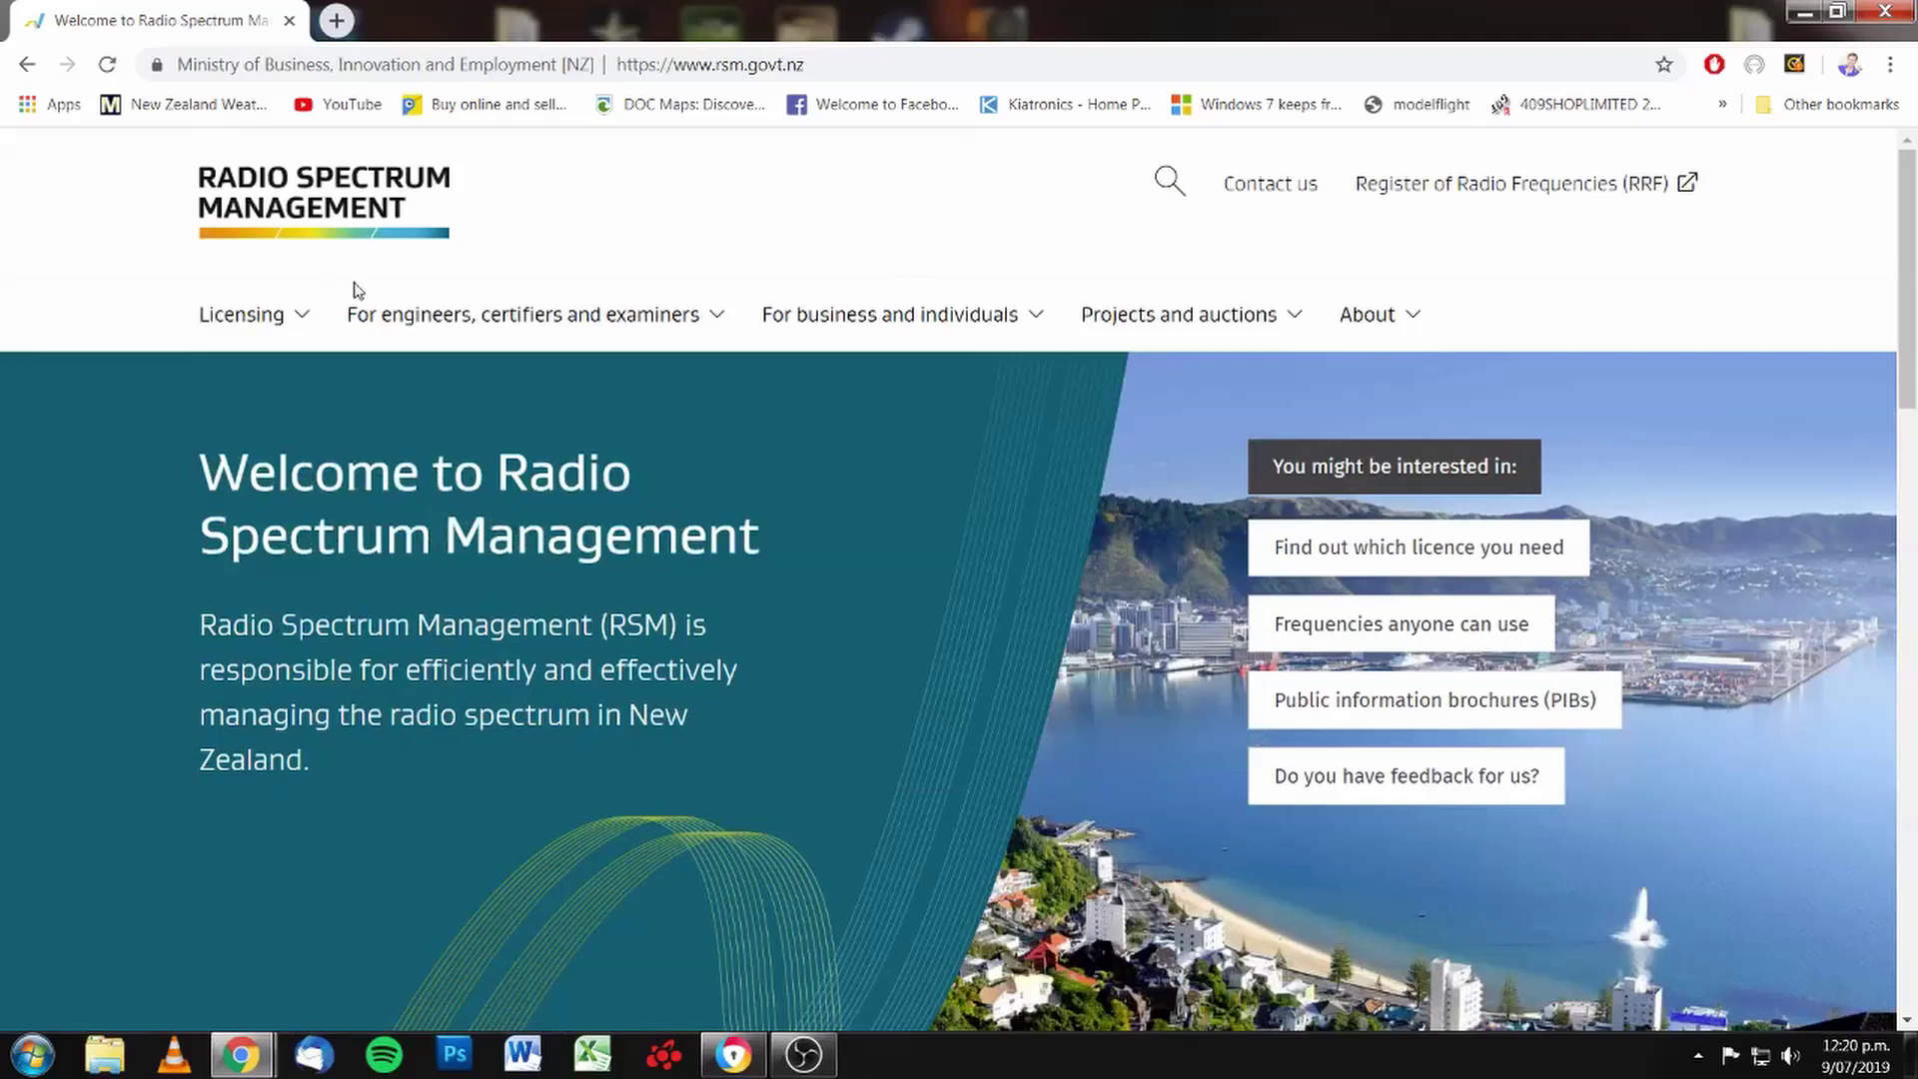
{"action": "scroll", "coordinate": [977, 524], "scroll_direction": "down", "scroll_amount": 3}
{"action": "scroll", "coordinate": [976, 528], "scroll_direction": "up", "scroll_amount": 1}
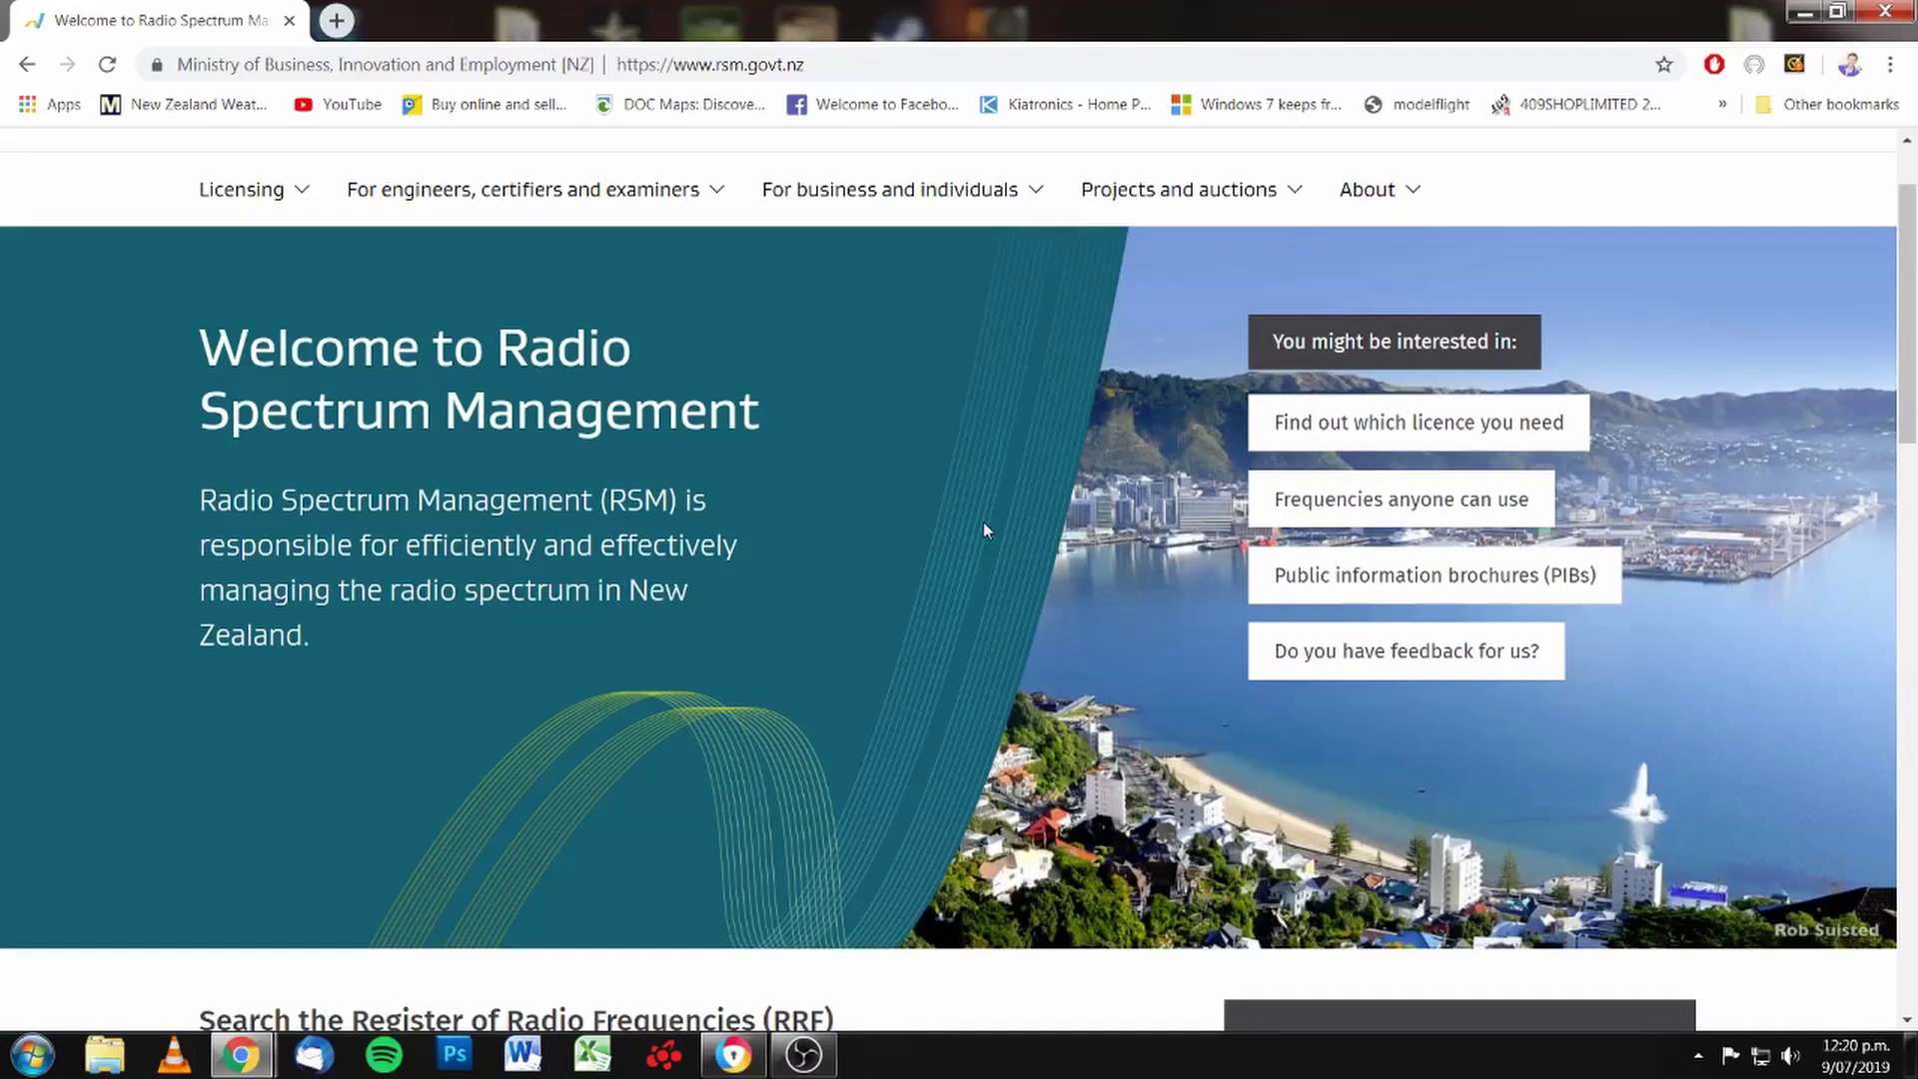
- Open Public information brochures (PIBs) in a background tab, then scroll to the RRF search buttons
{"action": "scroll", "coordinate": [982, 526], "scroll_direction": "down", "scroll_amount": 2}
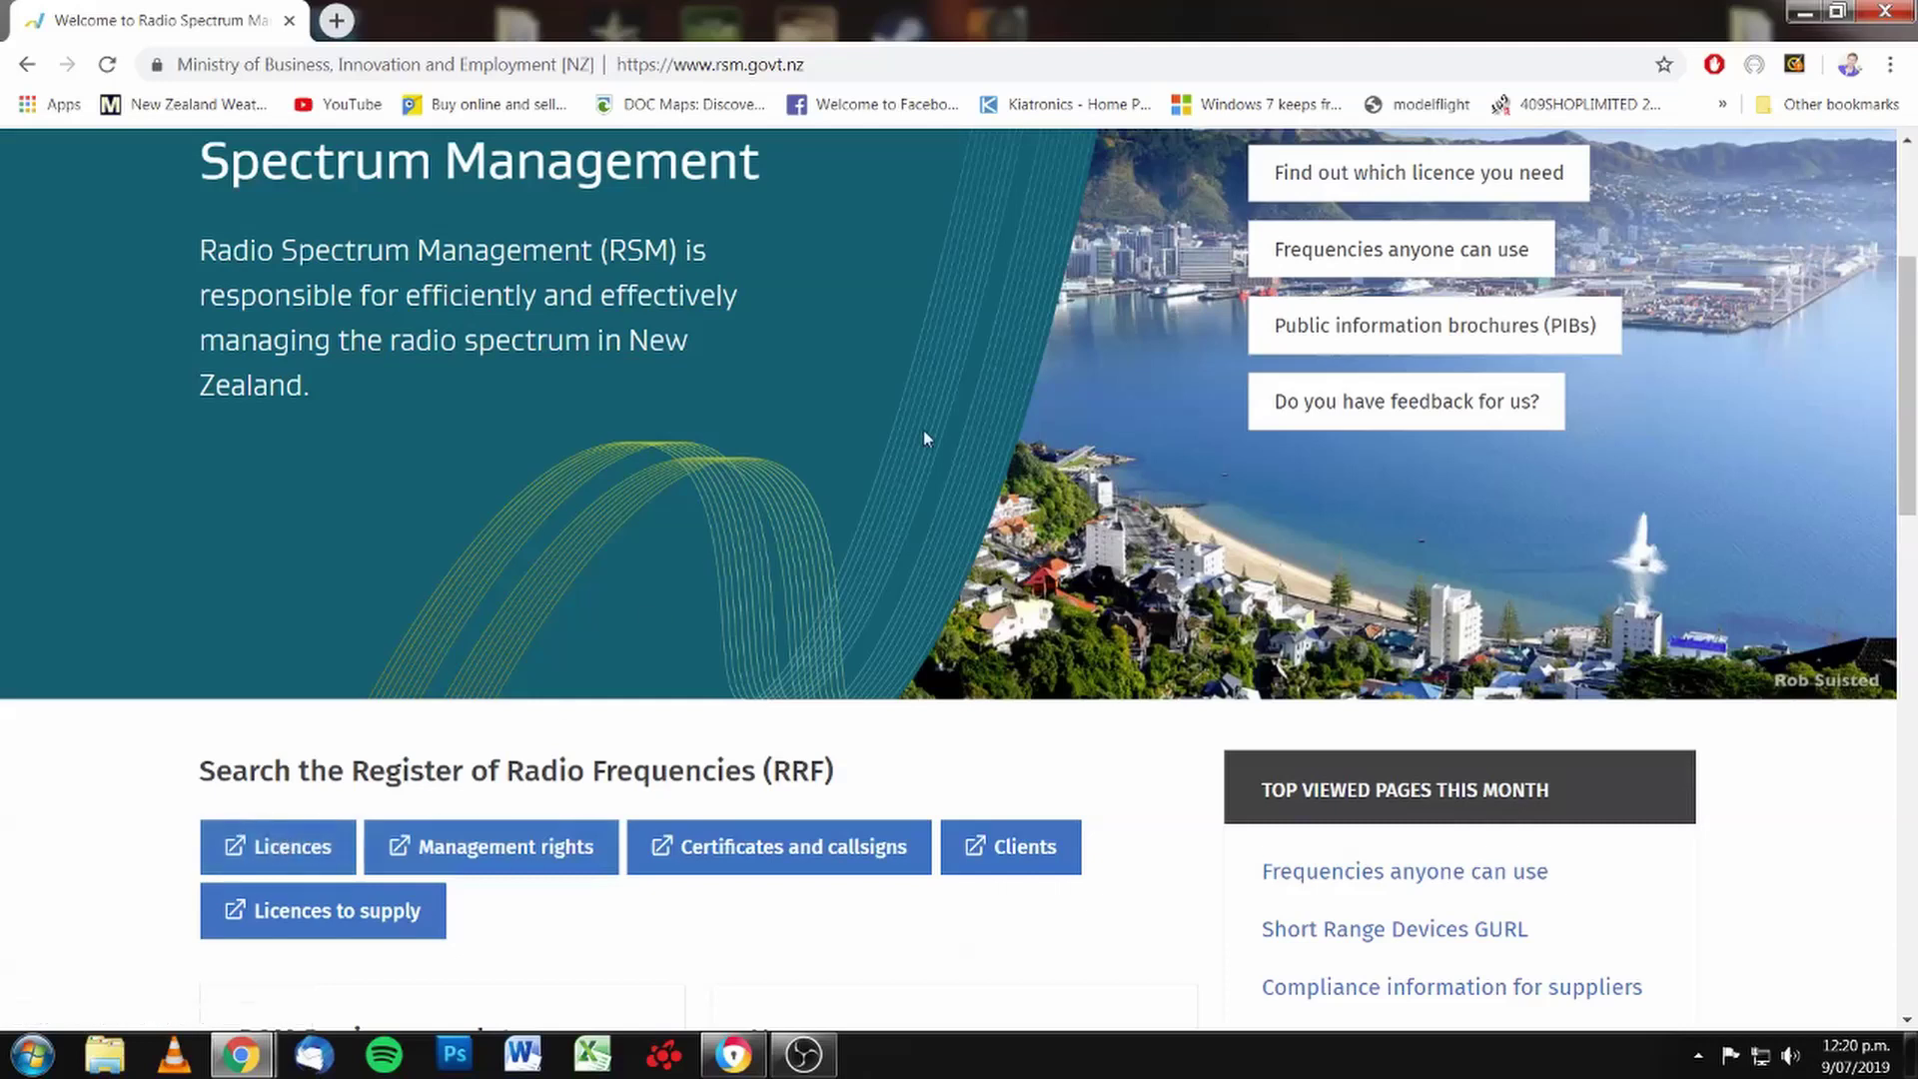
{"action": "scroll", "coordinate": [923, 436], "scroll_direction": "down", "scroll_amount": 4}
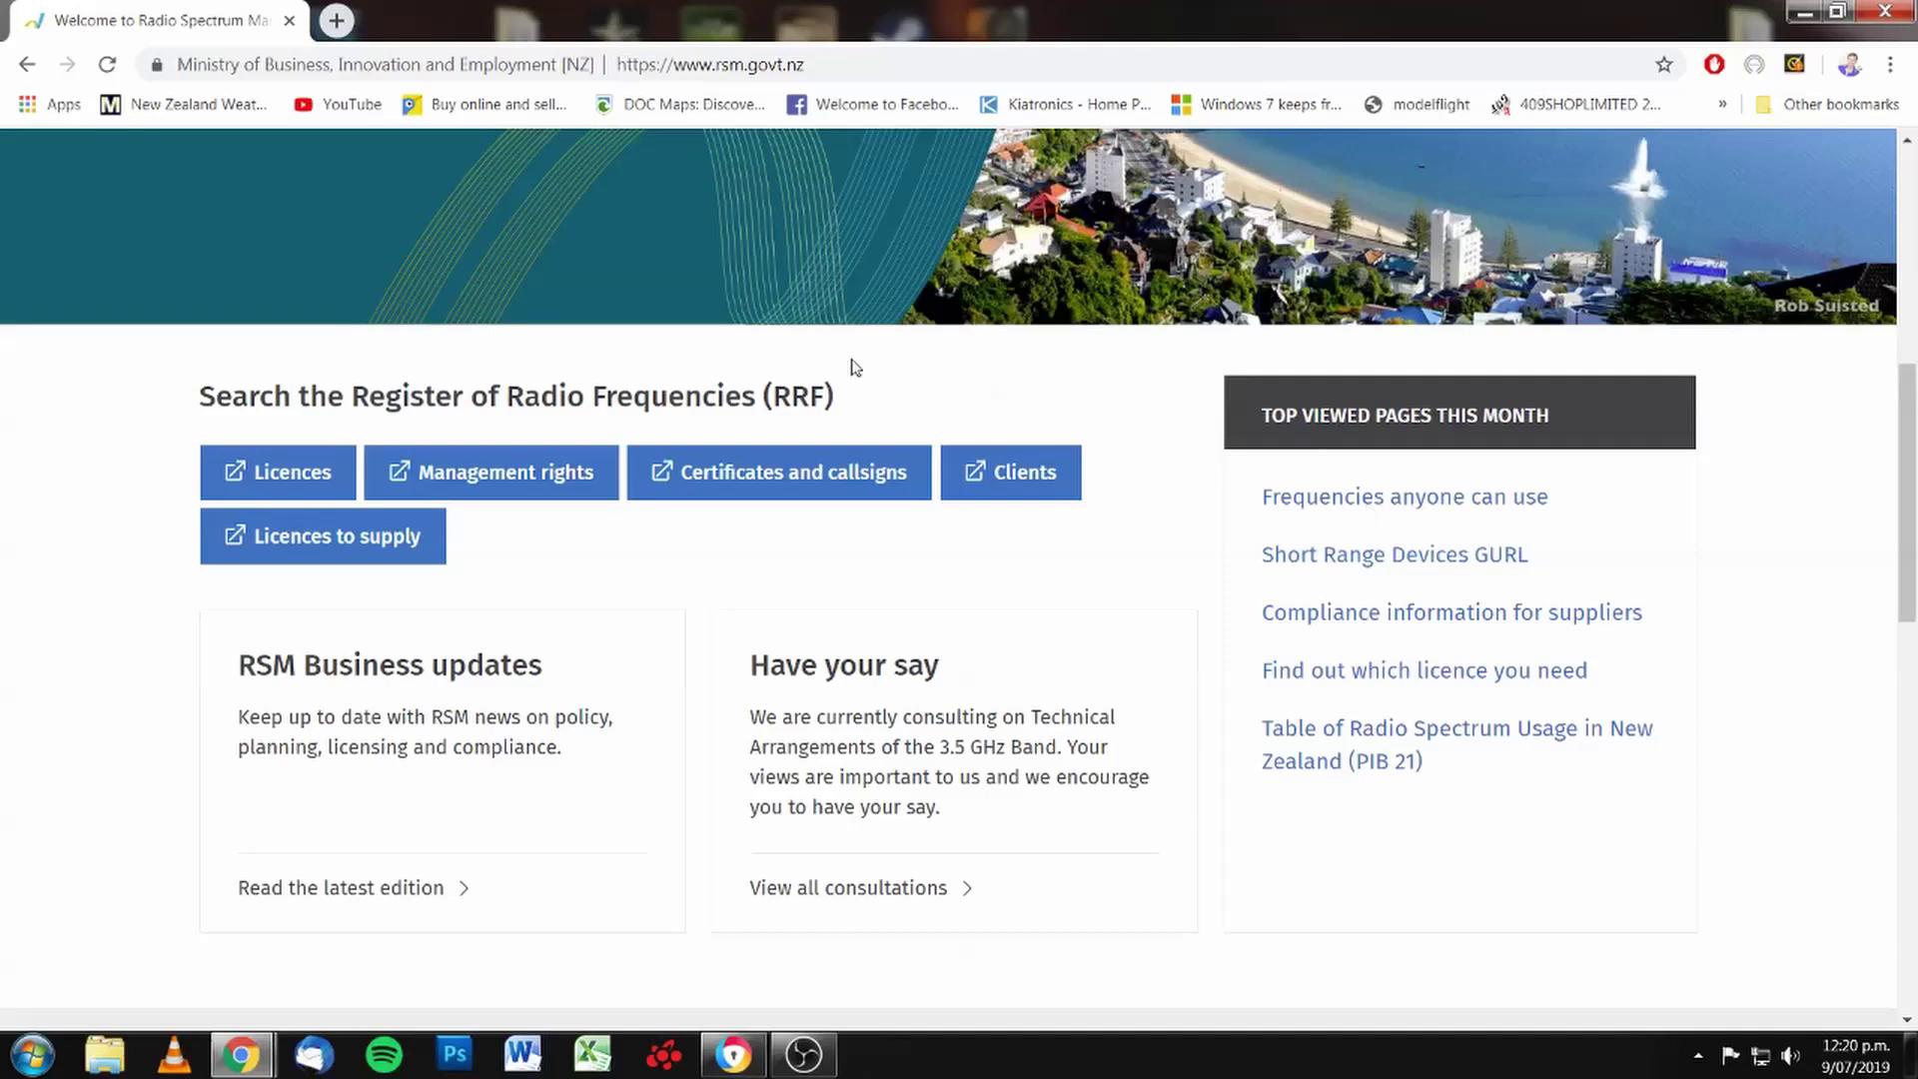
{"action": "scroll", "coordinate": [651, 272], "scroll_direction": "up", "scroll_amount": 6}
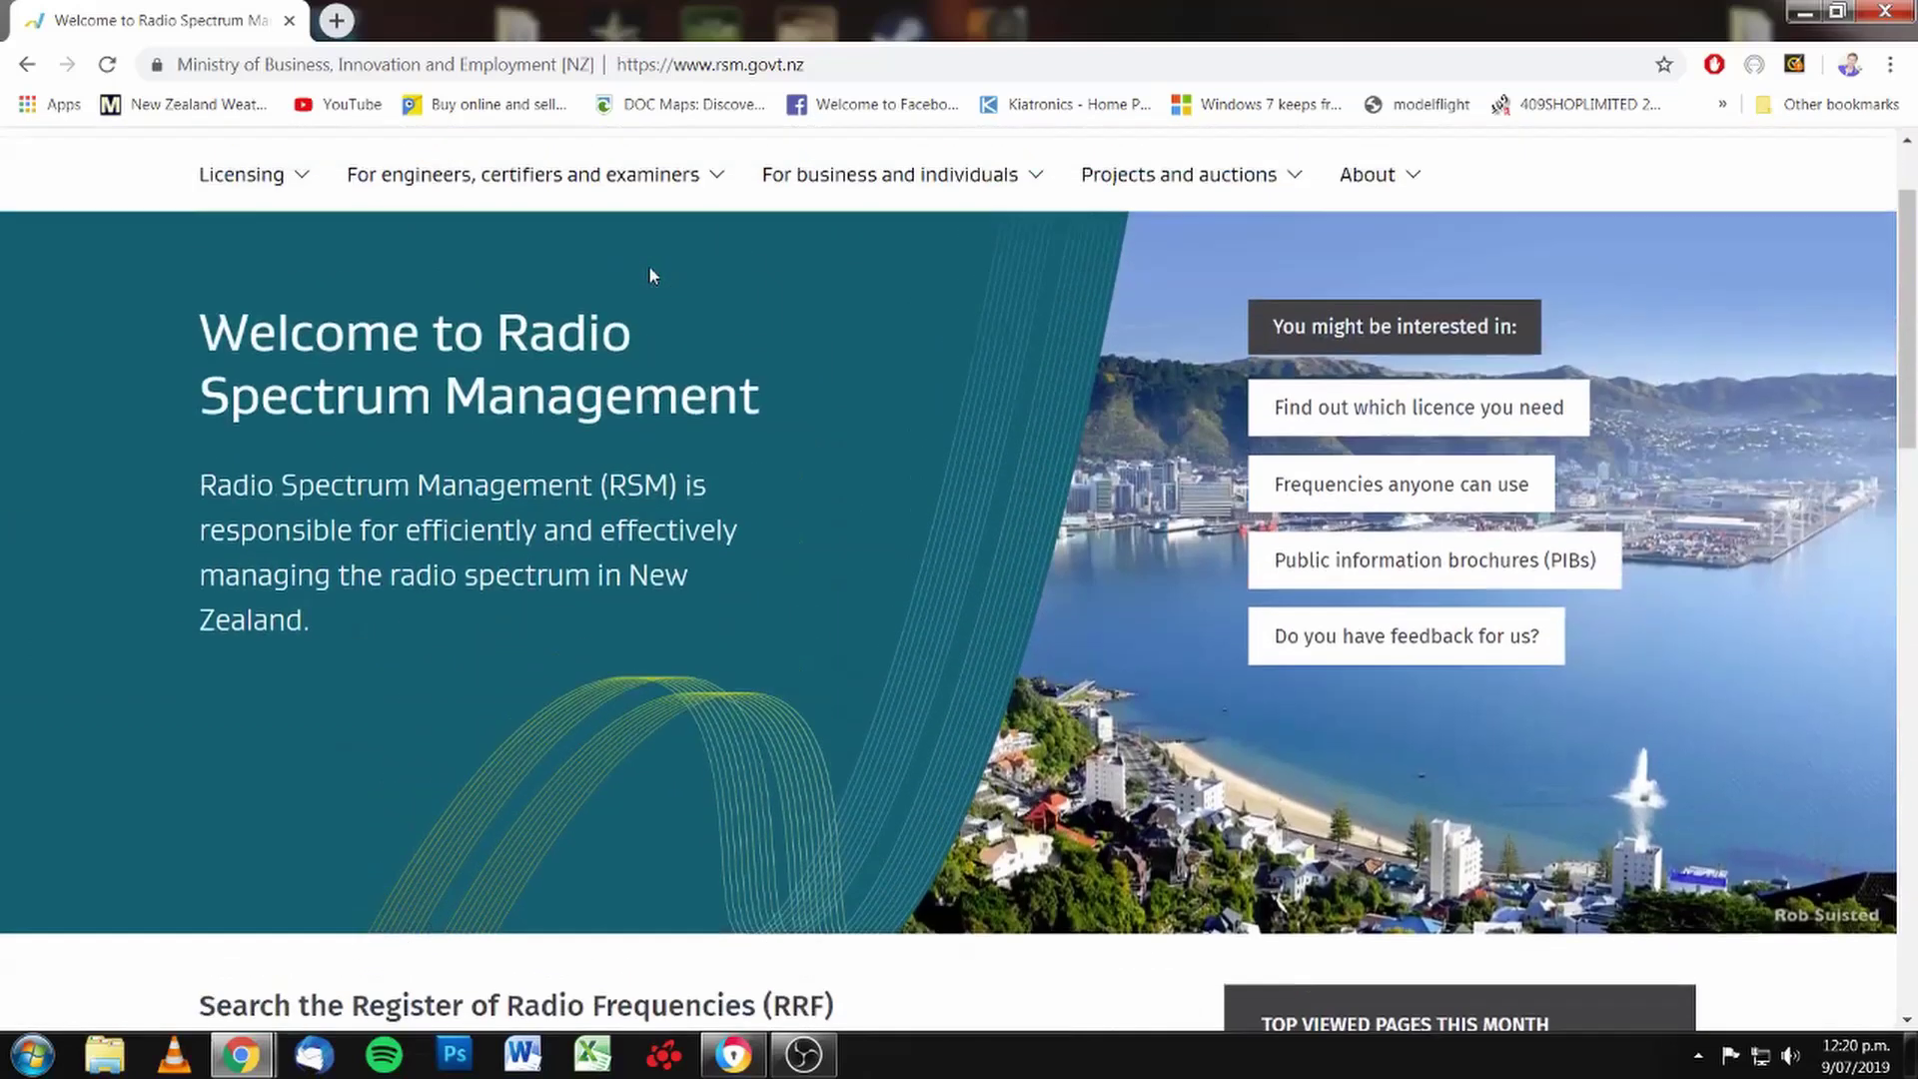
{"action": "scroll", "coordinate": [911, 441], "scroll_direction": "up", "scroll_amount": 1}
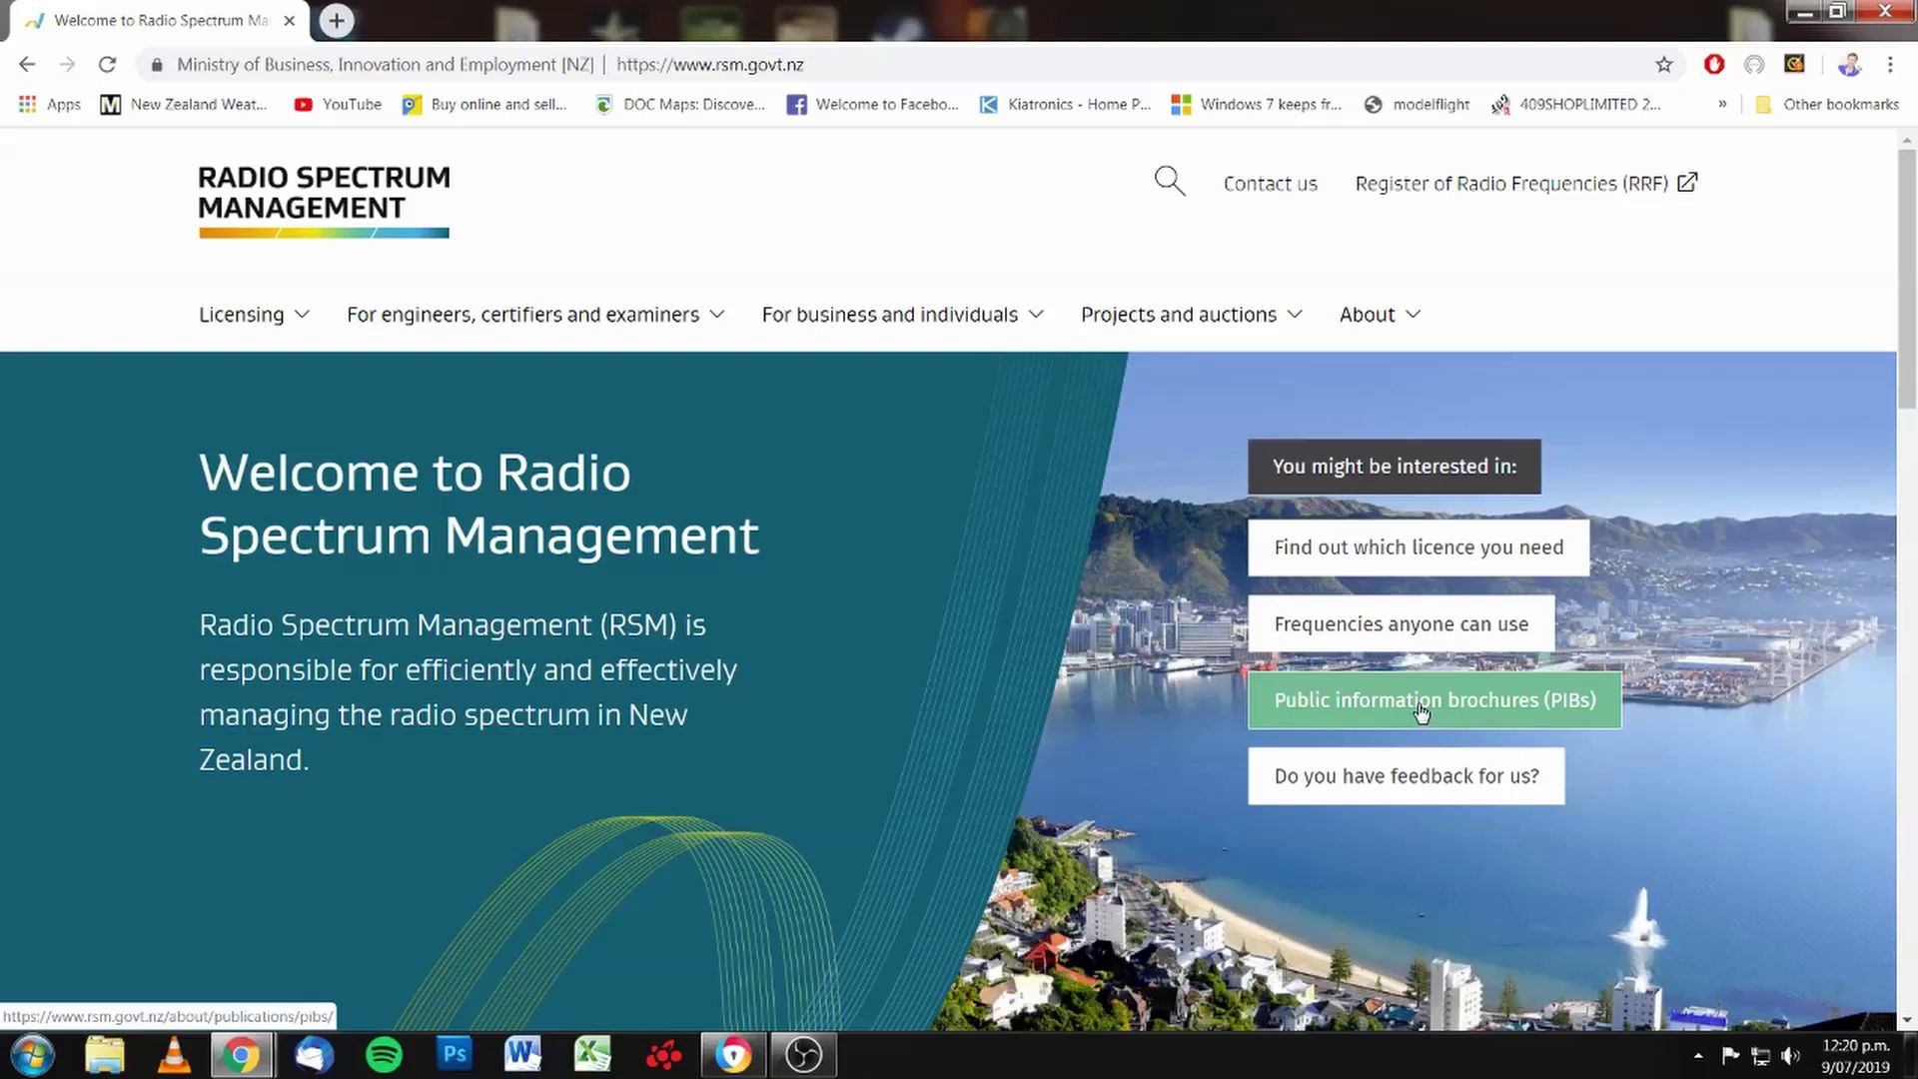
{"action": "middle_click", "coordinate": [1421, 707]}
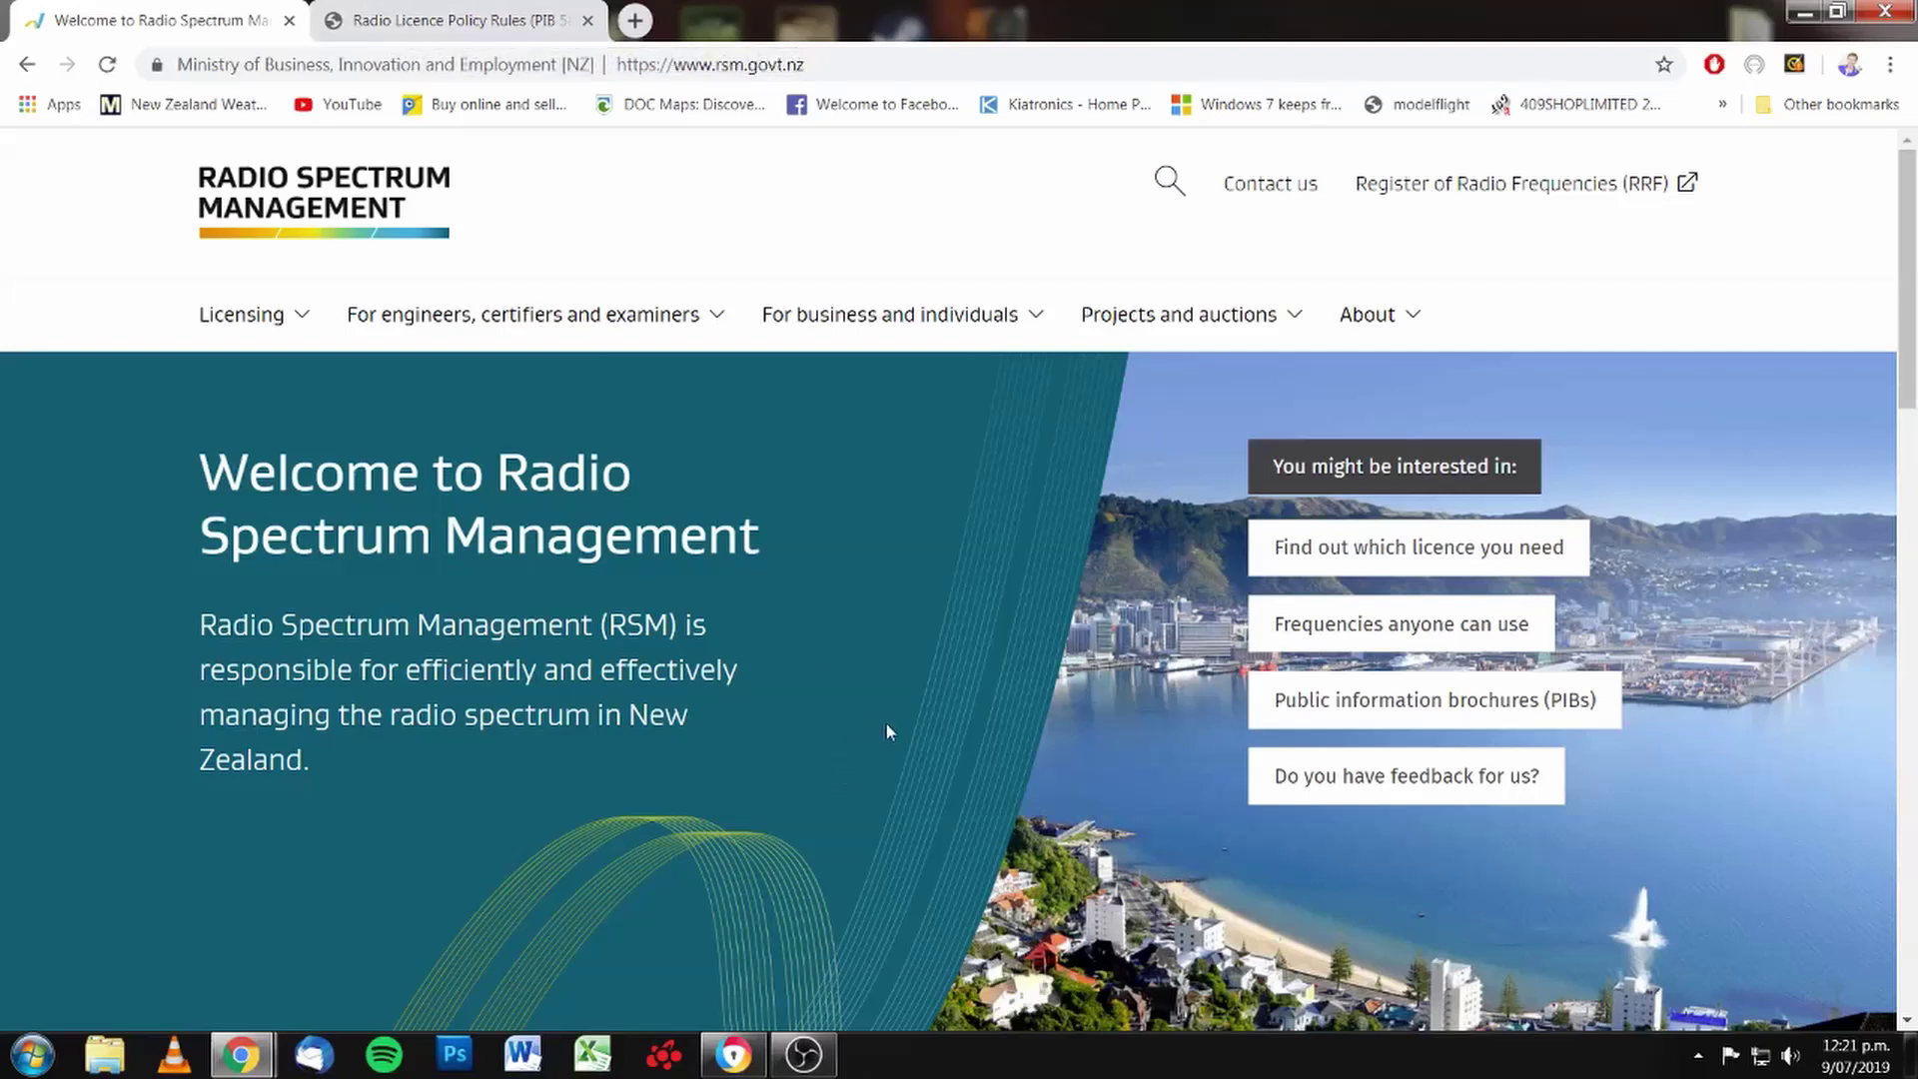
{"action": "scroll", "coordinate": [885, 721], "scroll_direction": "down", "scroll_amount": 5}
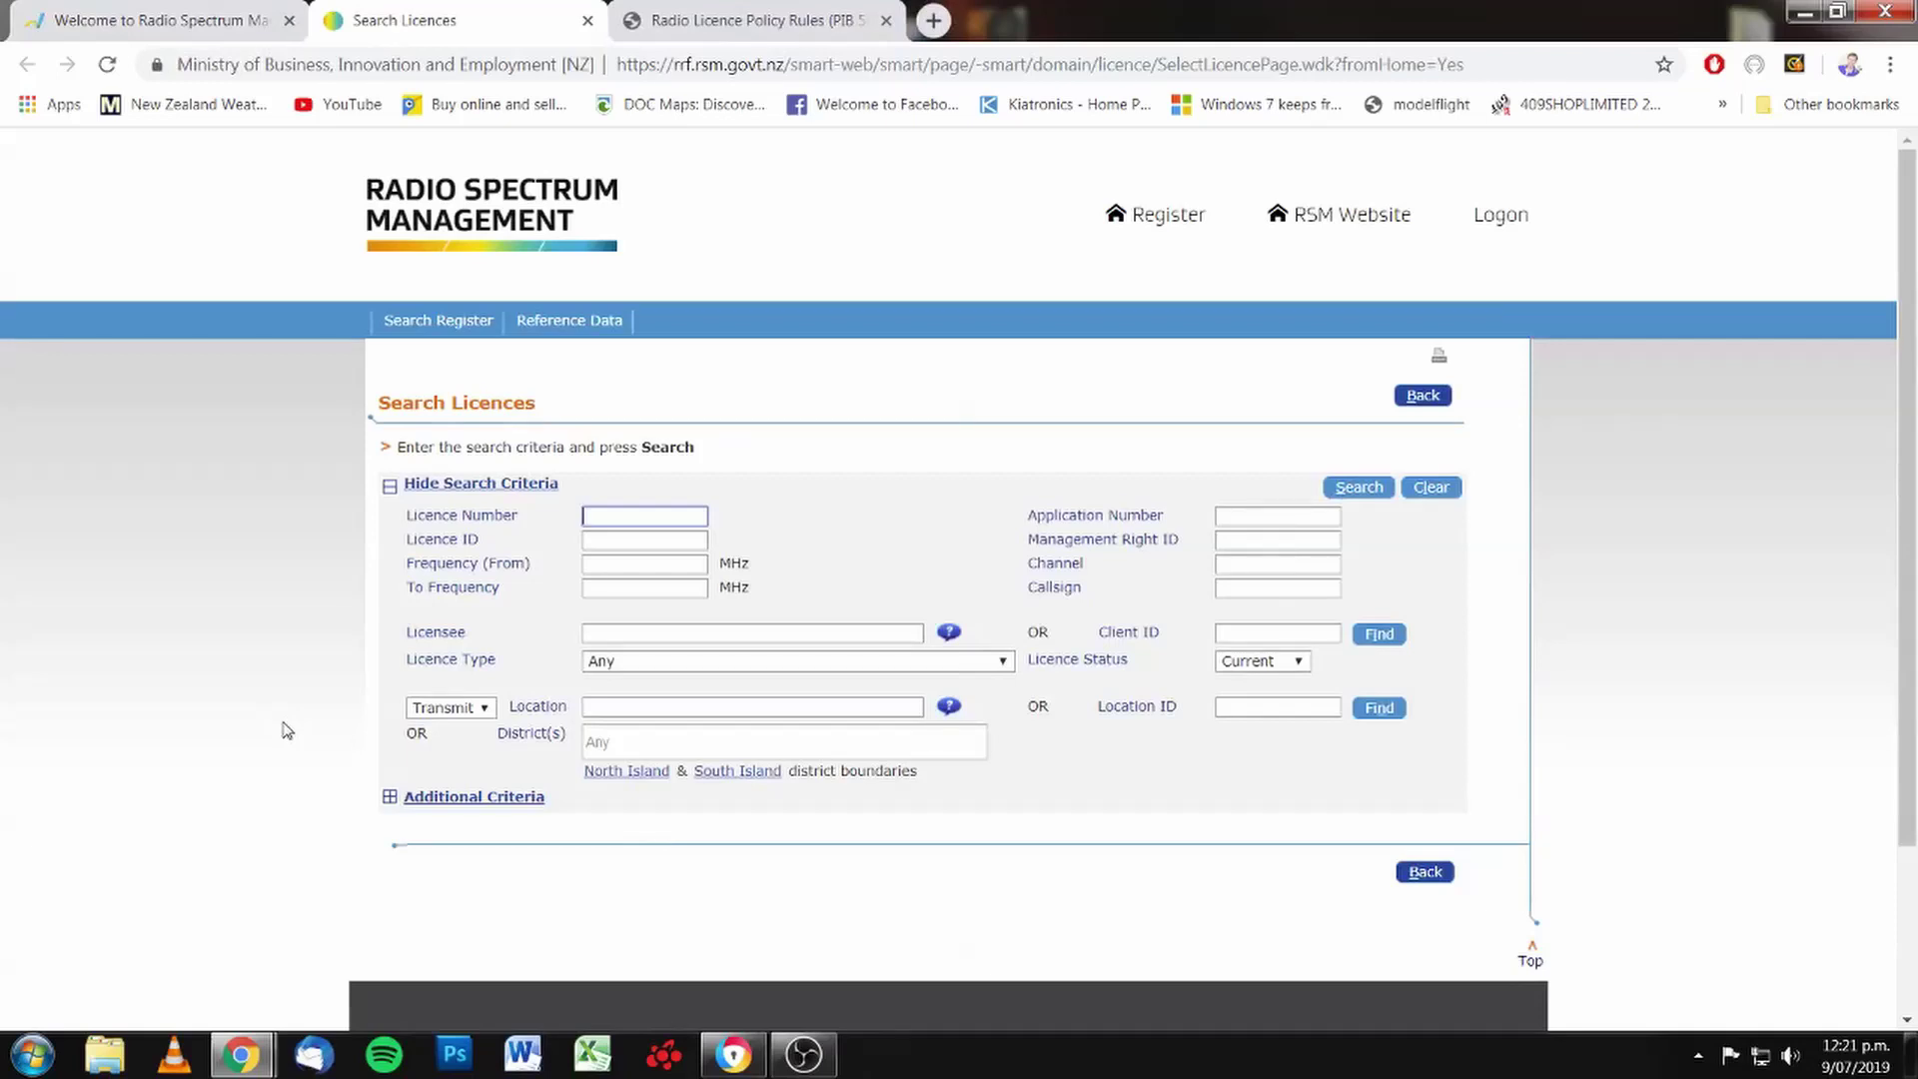
- Search the register for current licences on channel ENX57
{"action": "scroll", "coordinate": [254, 766], "scroll_direction": "down", "scroll_amount": 2}
{"action": "scroll", "coordinate": [254, 766], "scroll_direction": "up", "scroll_amount": 2}
{"action": "left_click", "coordinate": [1245, 566]}
{"action": "type", "text": "enx"}
{"action": "double_click", "coordinate": [1245, 566]}
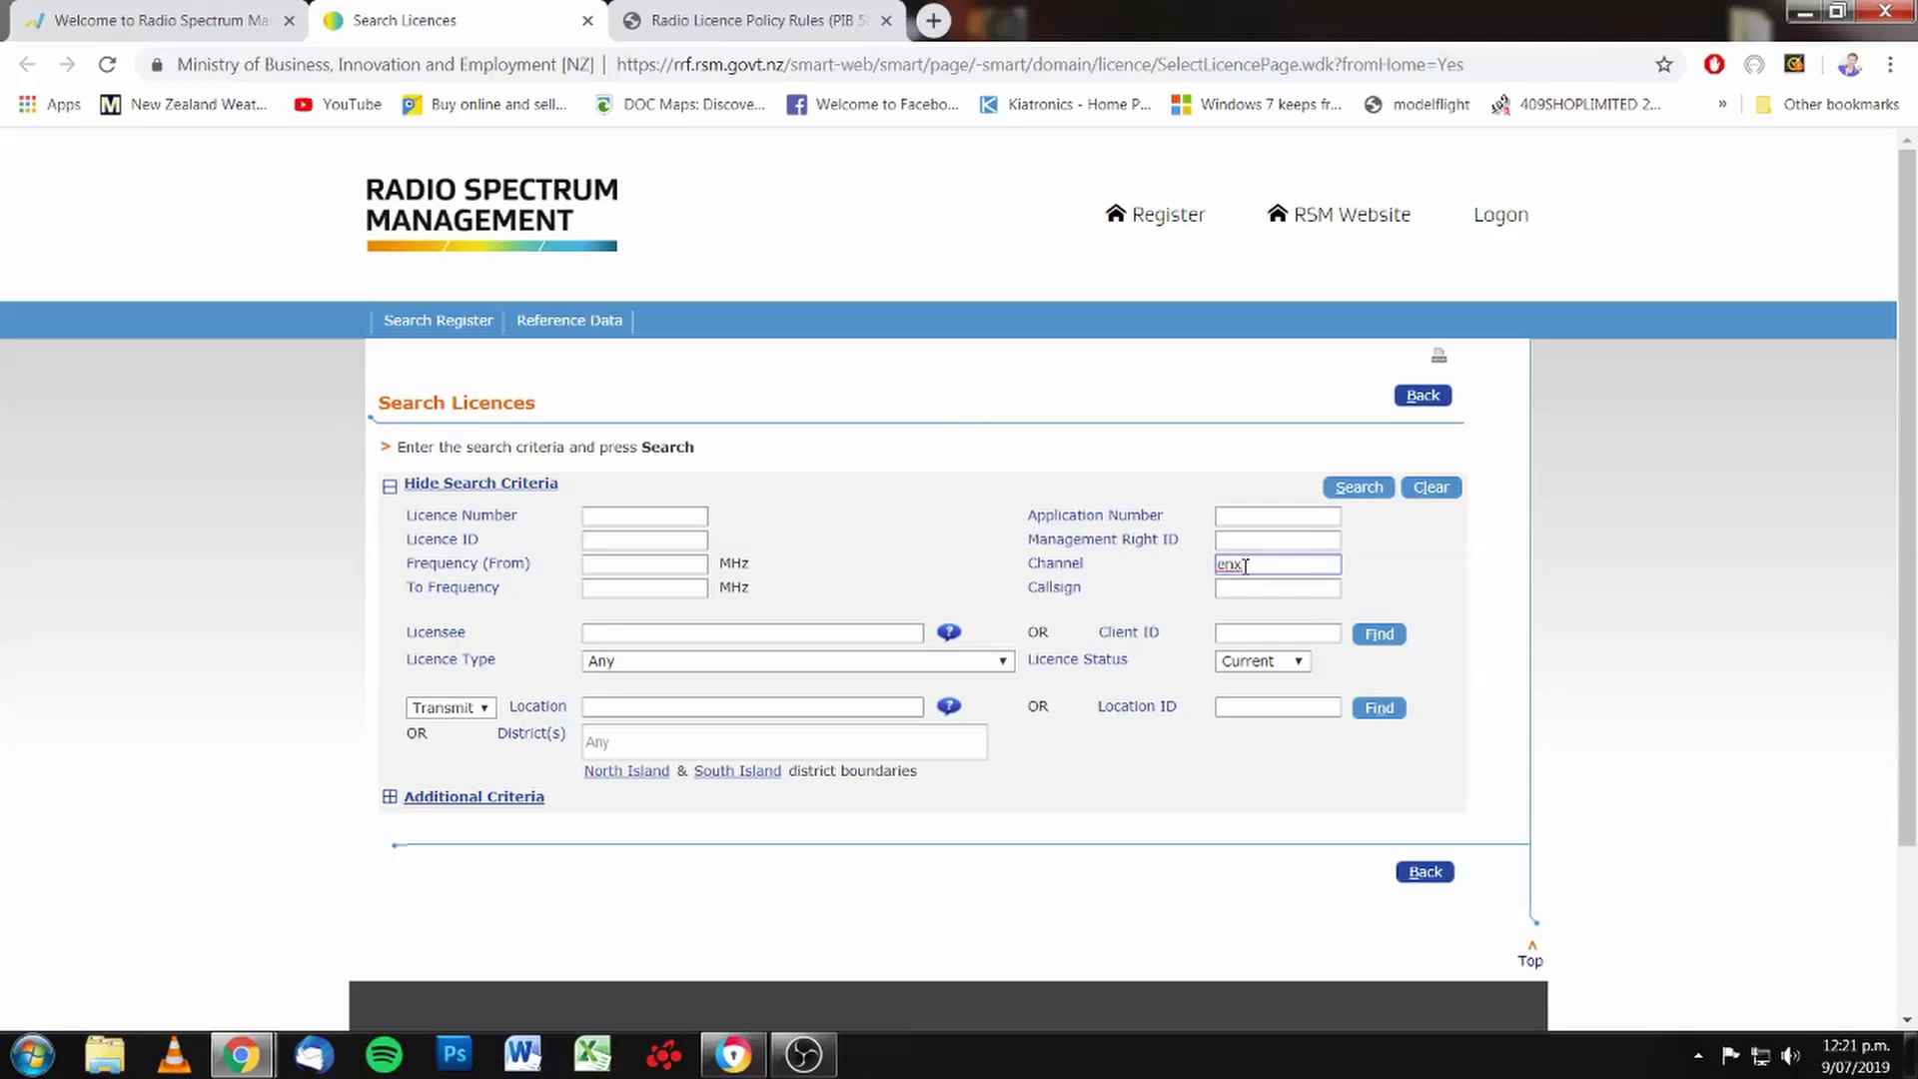
{"action": "left_click", "coordinate": [1245, 565]}
{"action": "type", "text": "57"}
{"action": "key", "text": "Return"}
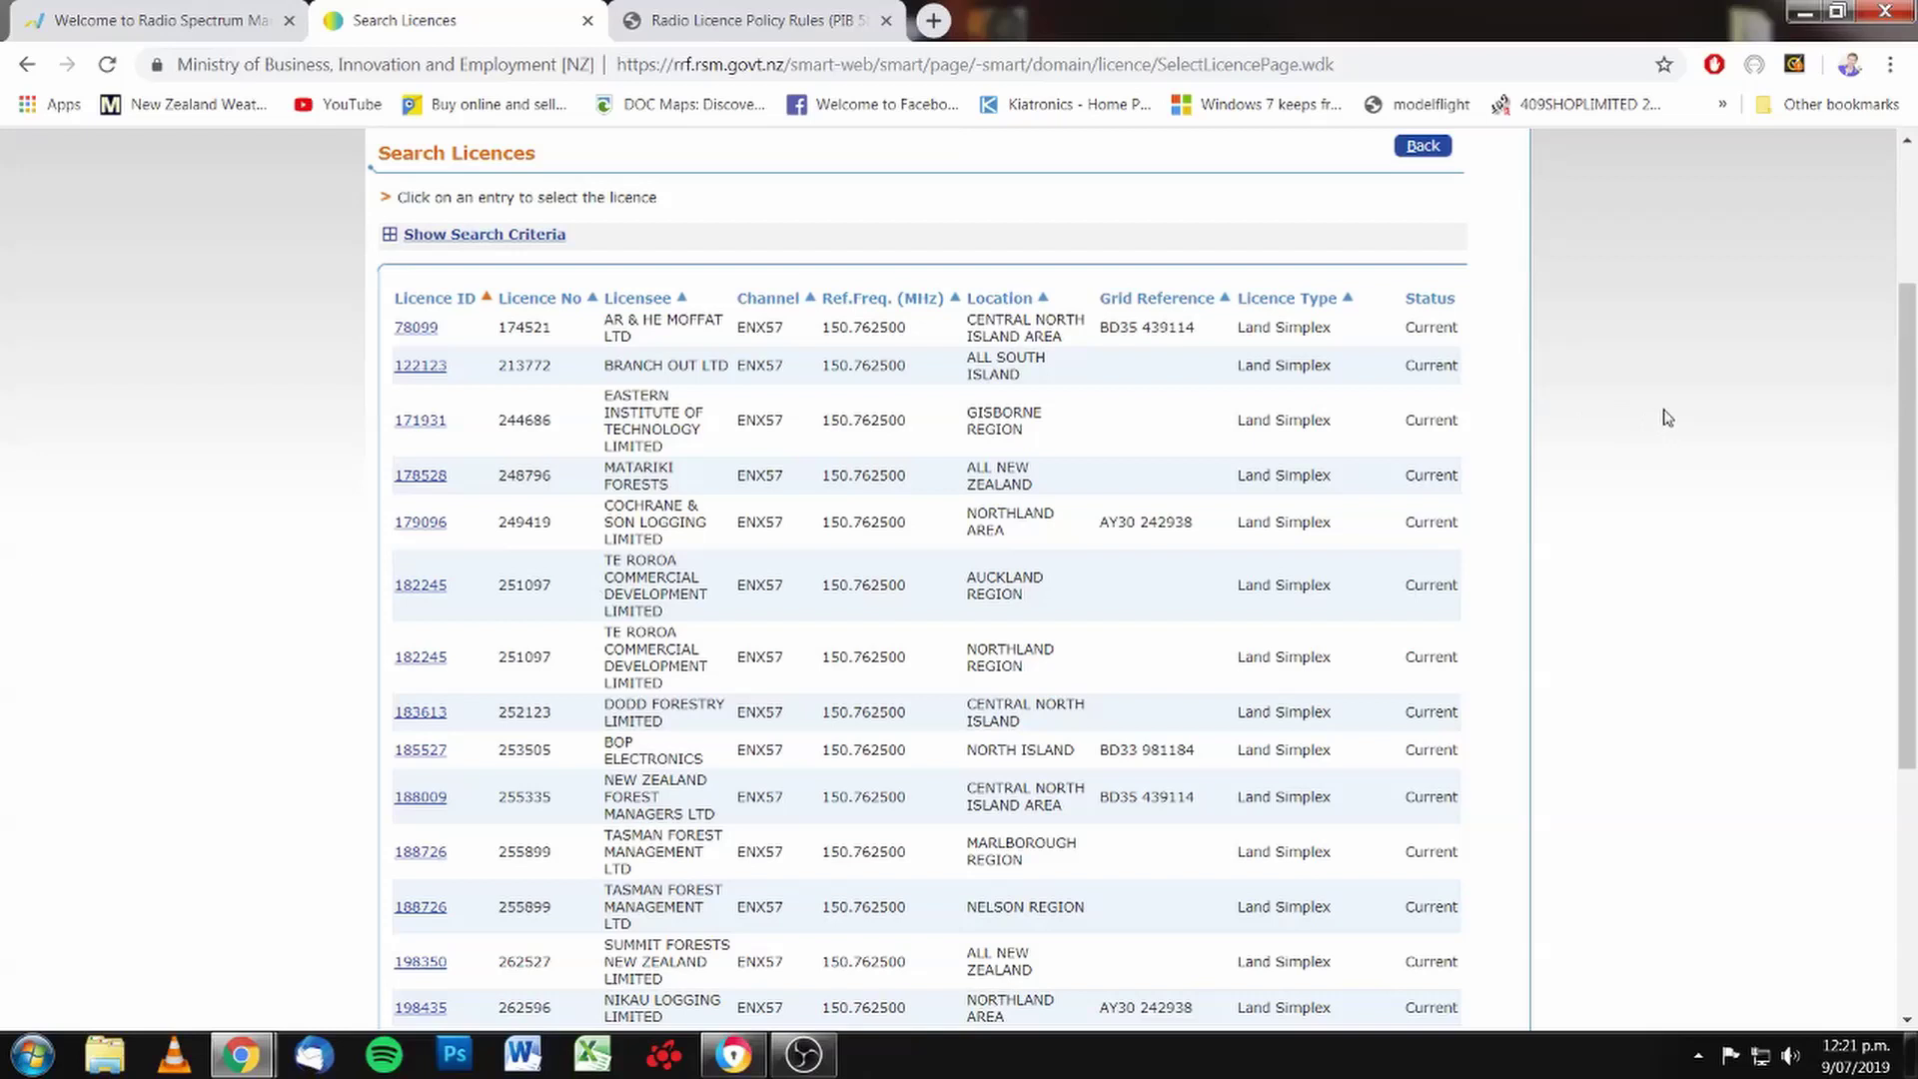
{"action": "scroll", "coordinate": [1664, 418], "scroll_direction": "down", "scroll_amount": 3}
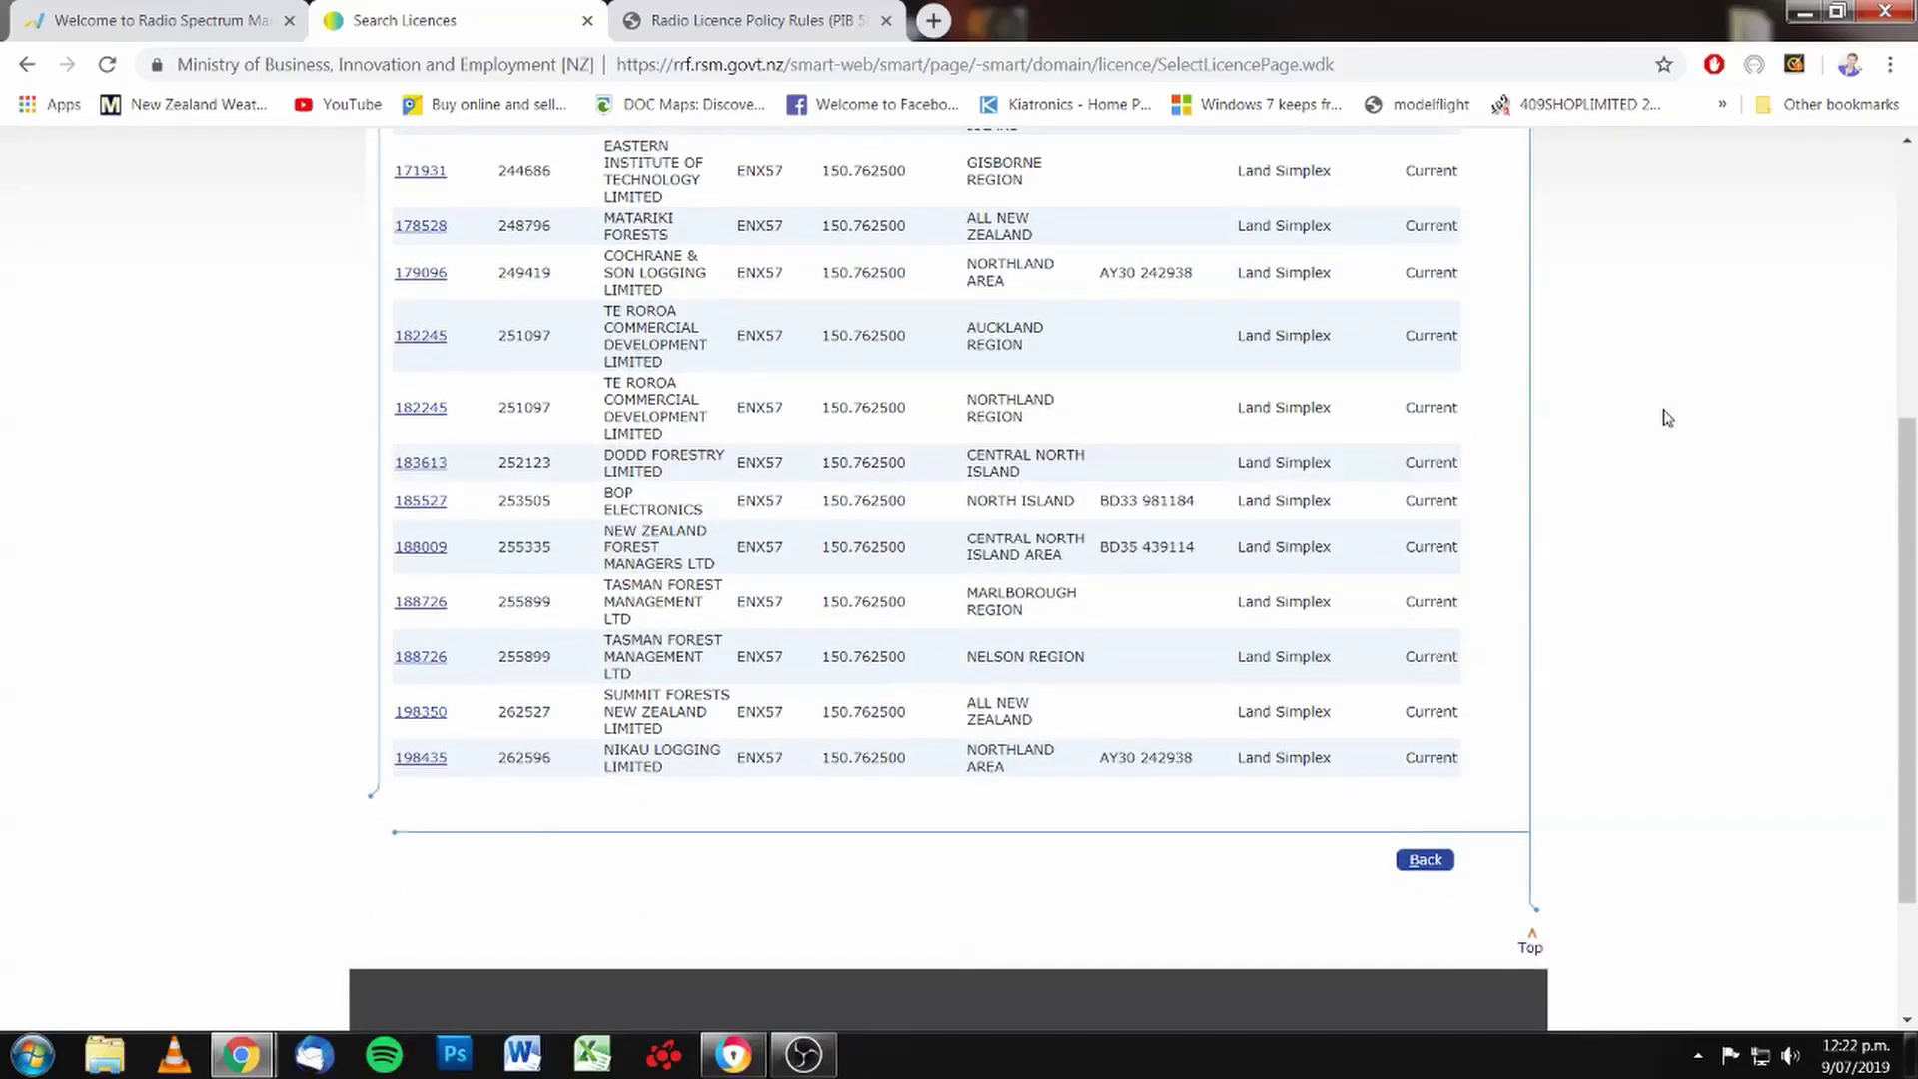
{"action": "scroll", "coordinate": [1664, 418], "scroll_direction": "up", "scroll_amount": 1}
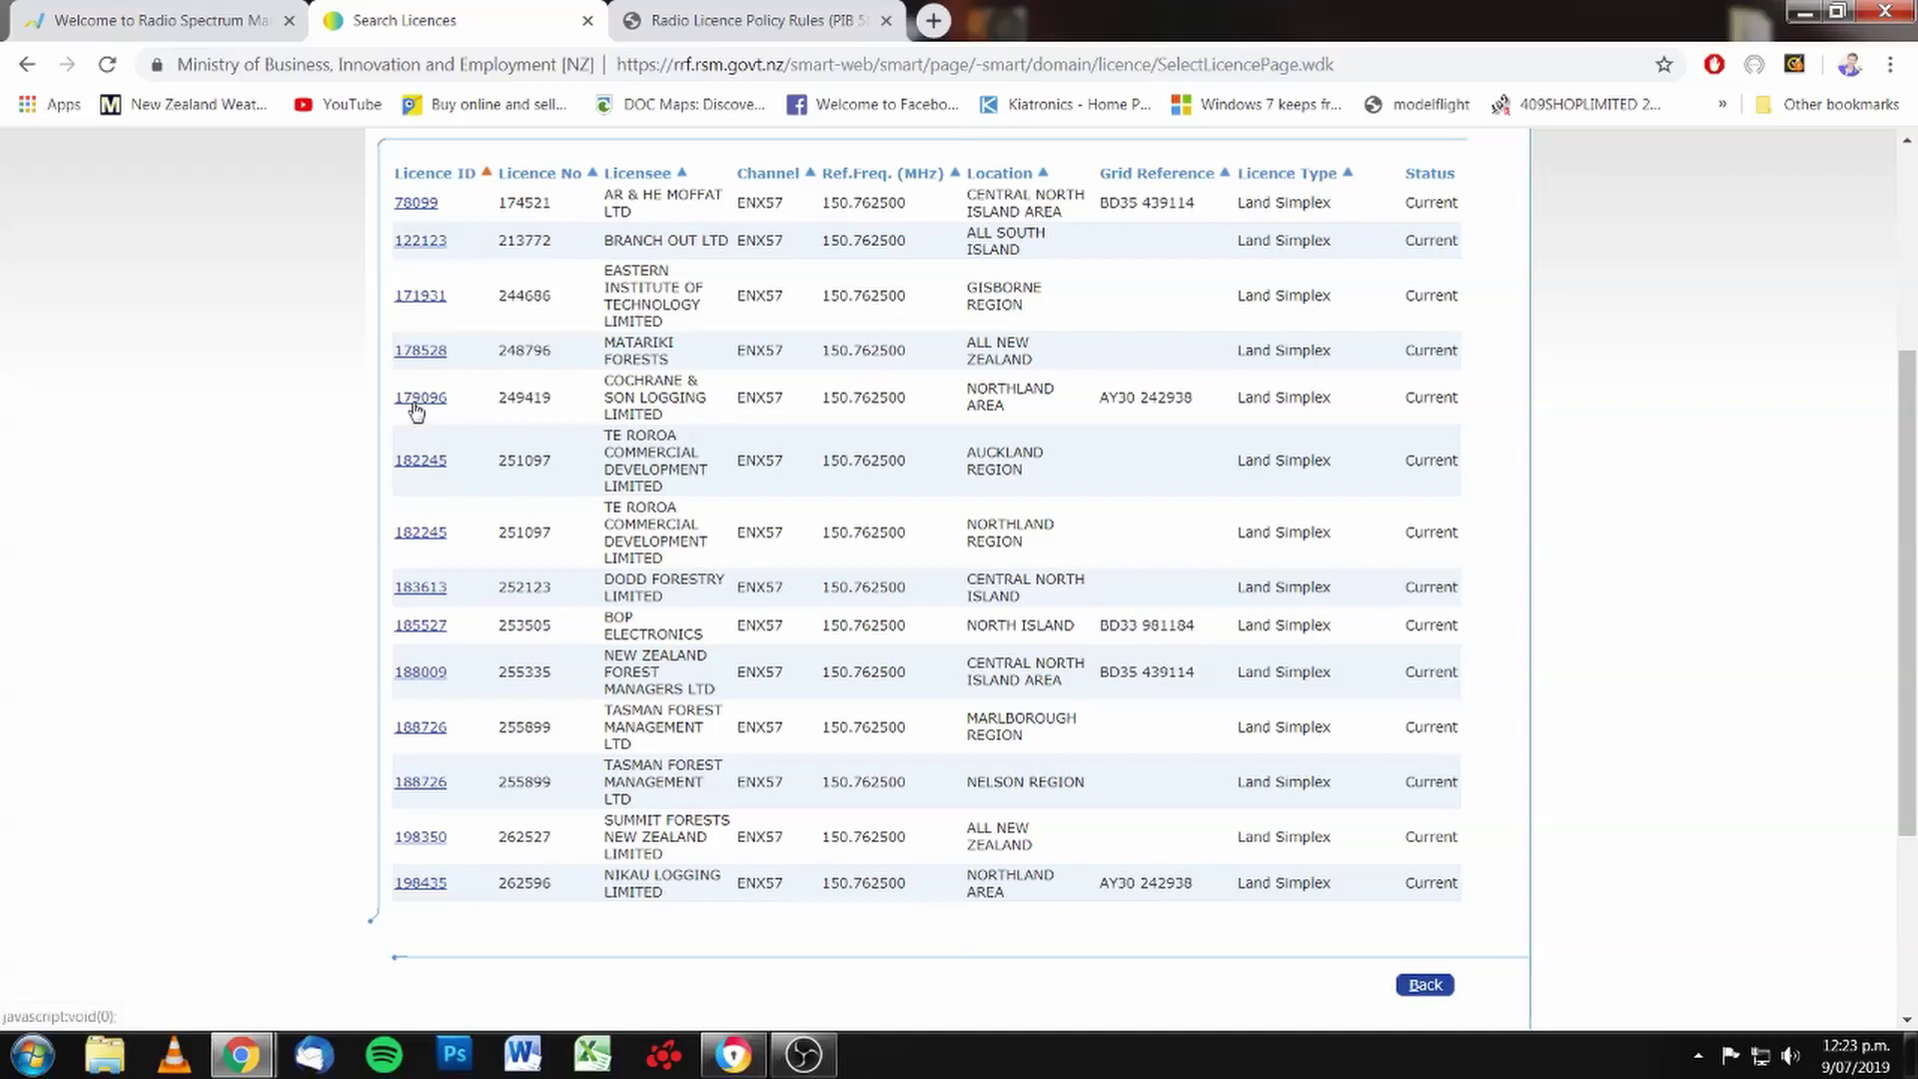
- Open licence 179096 from the ENX57 results and scroll through its summary
{"action": "left_click", "coordinate": [416, 405]}
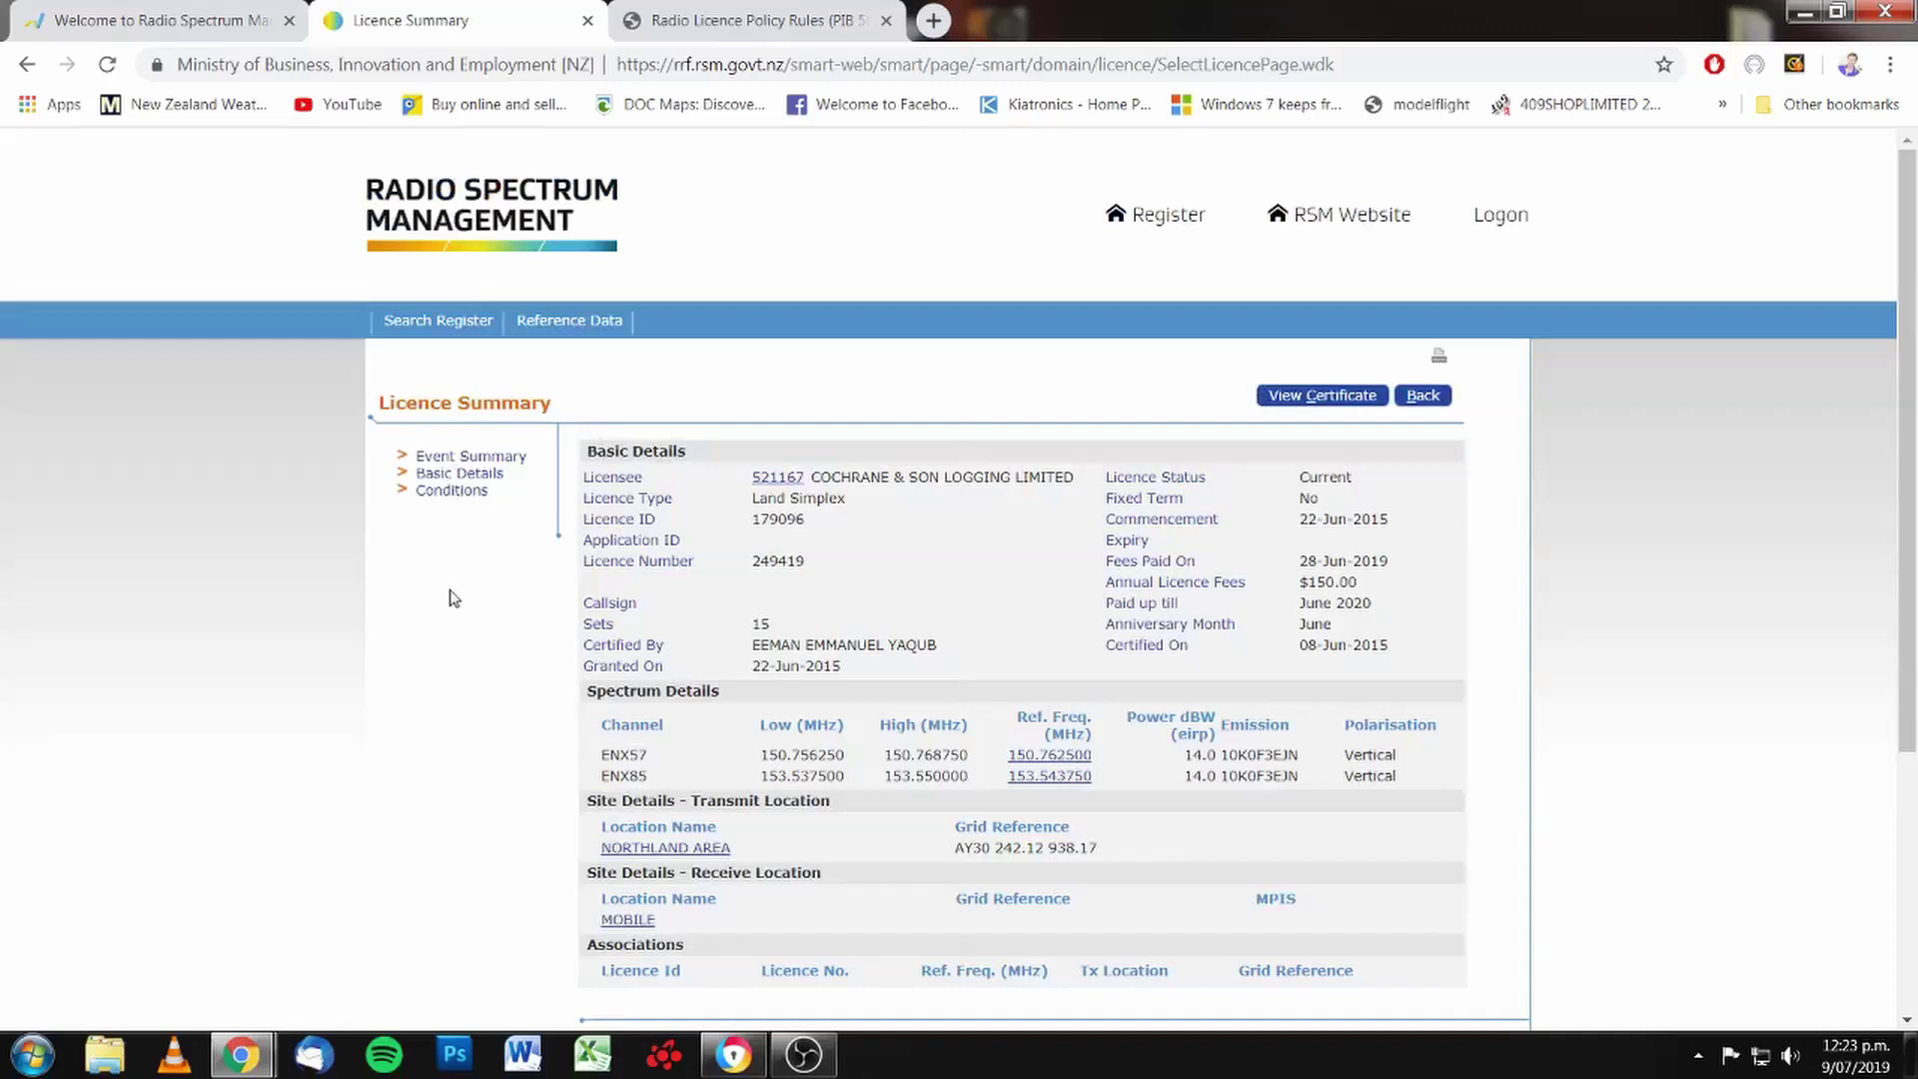
{"action": "scroll", "coordinate": [451, 599], "scroll_direction": "down", "scroll_amount": 1}
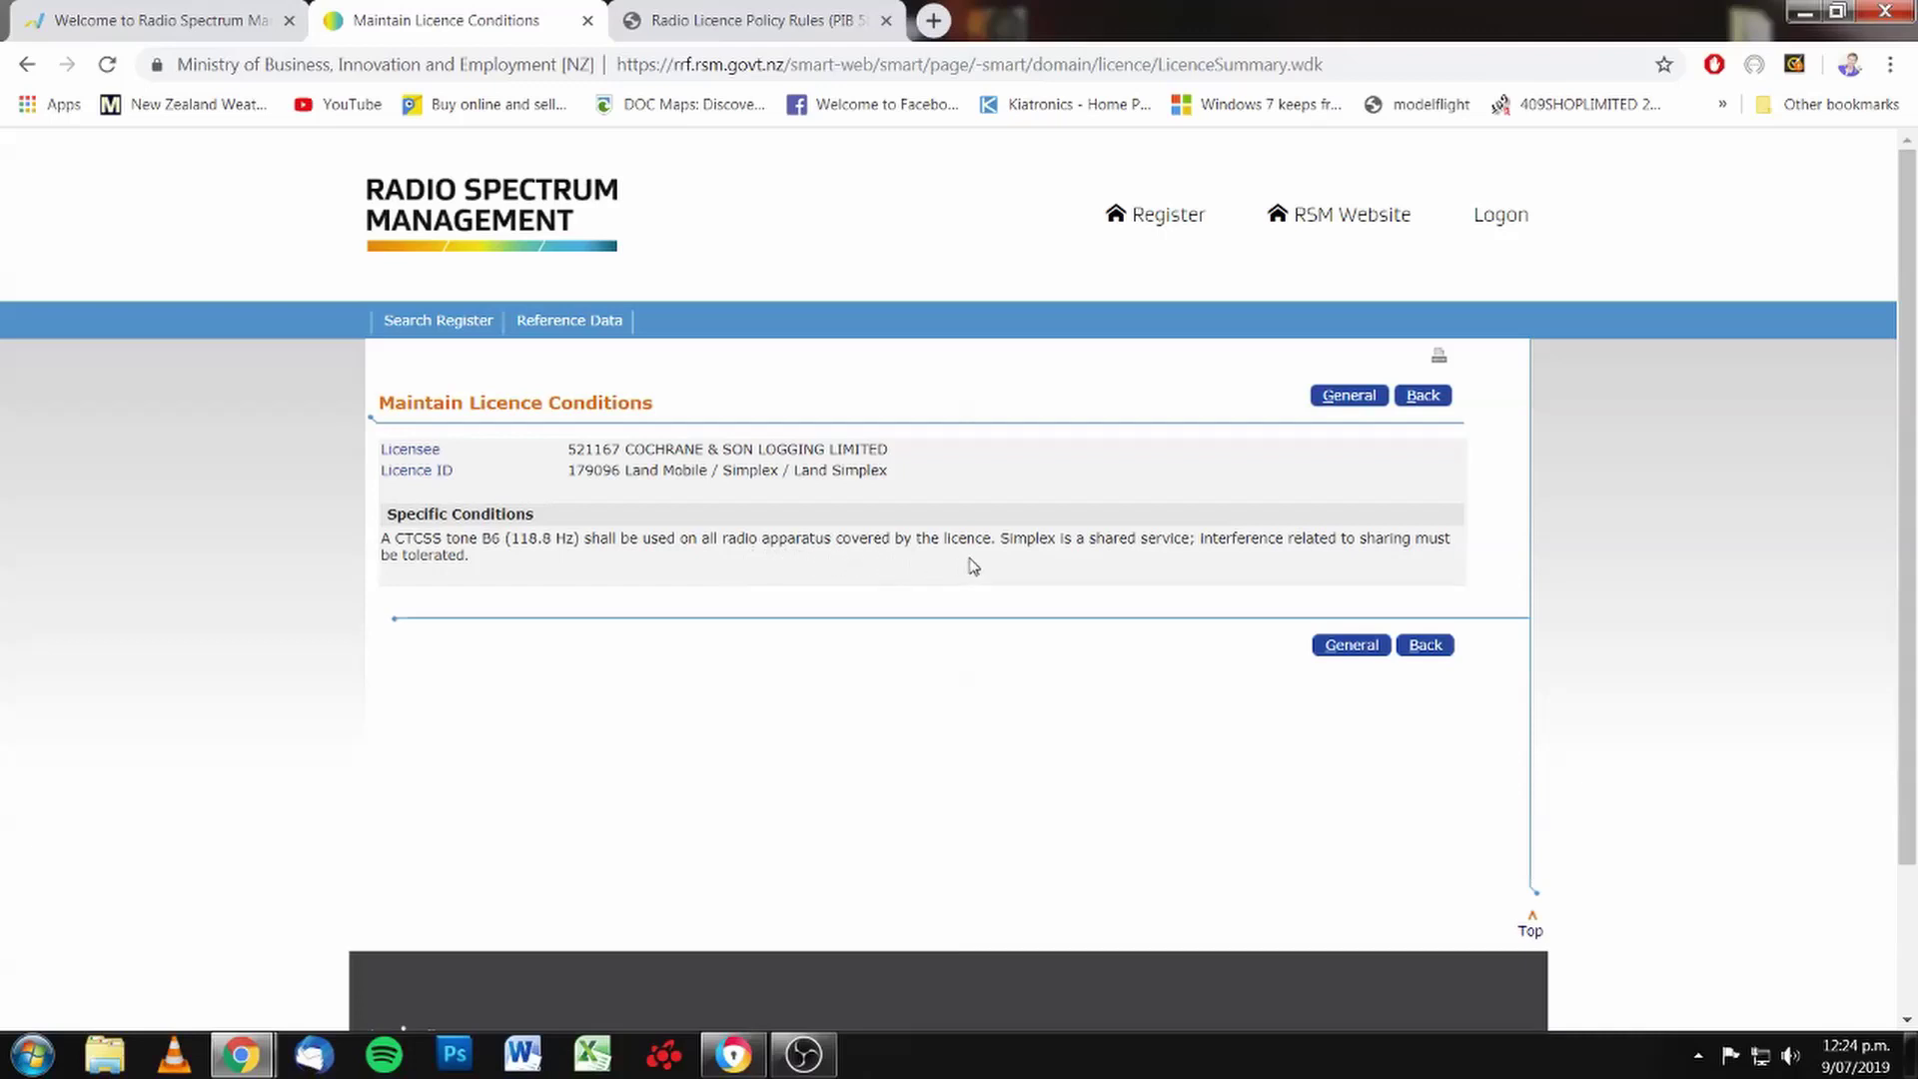
- Return to the ENX57 results and open Northland licence 182245's summary
{"action": "left_click", "coordinate": [1423, 396]}
{"action": "scroll", "coordinate": [1401, 433], "scroll_direction": "down", "scroll_amount": 1}
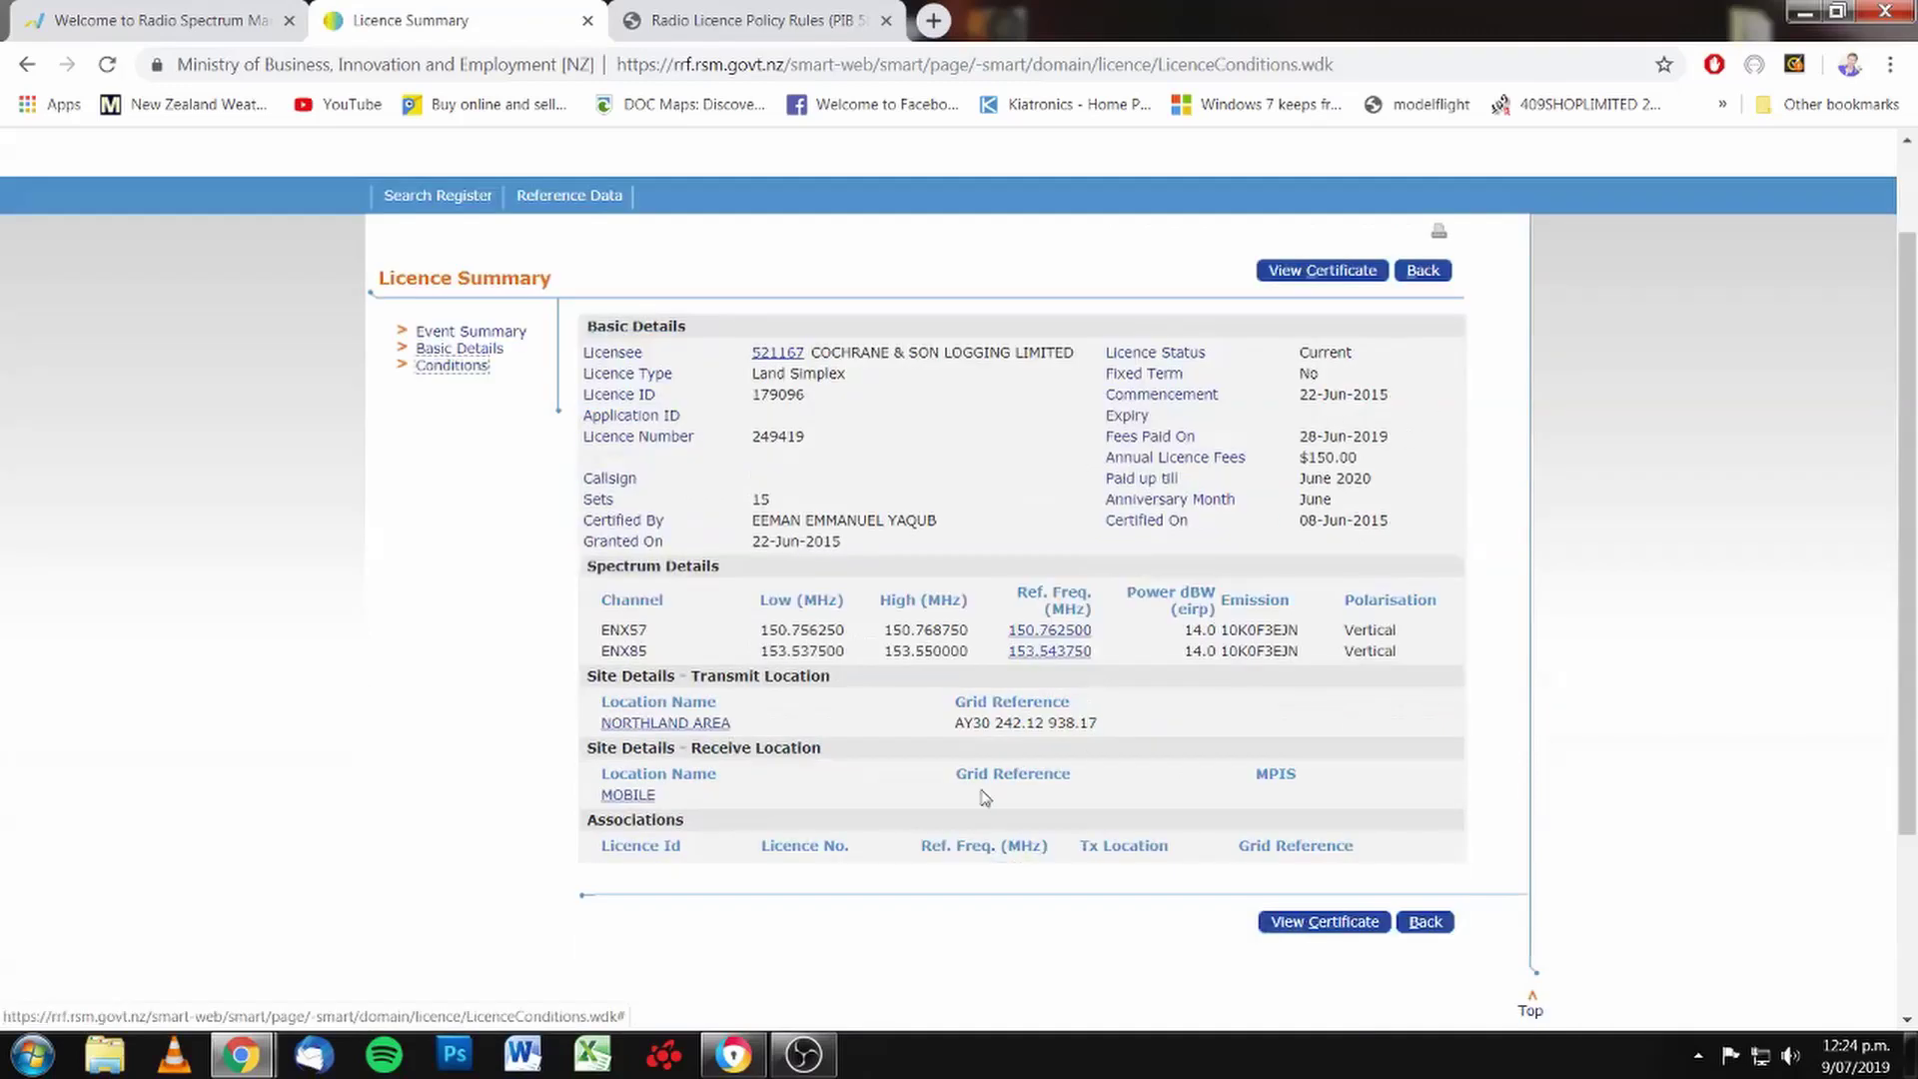
{"action": "left_click", "coordinate": [1419, 279]}
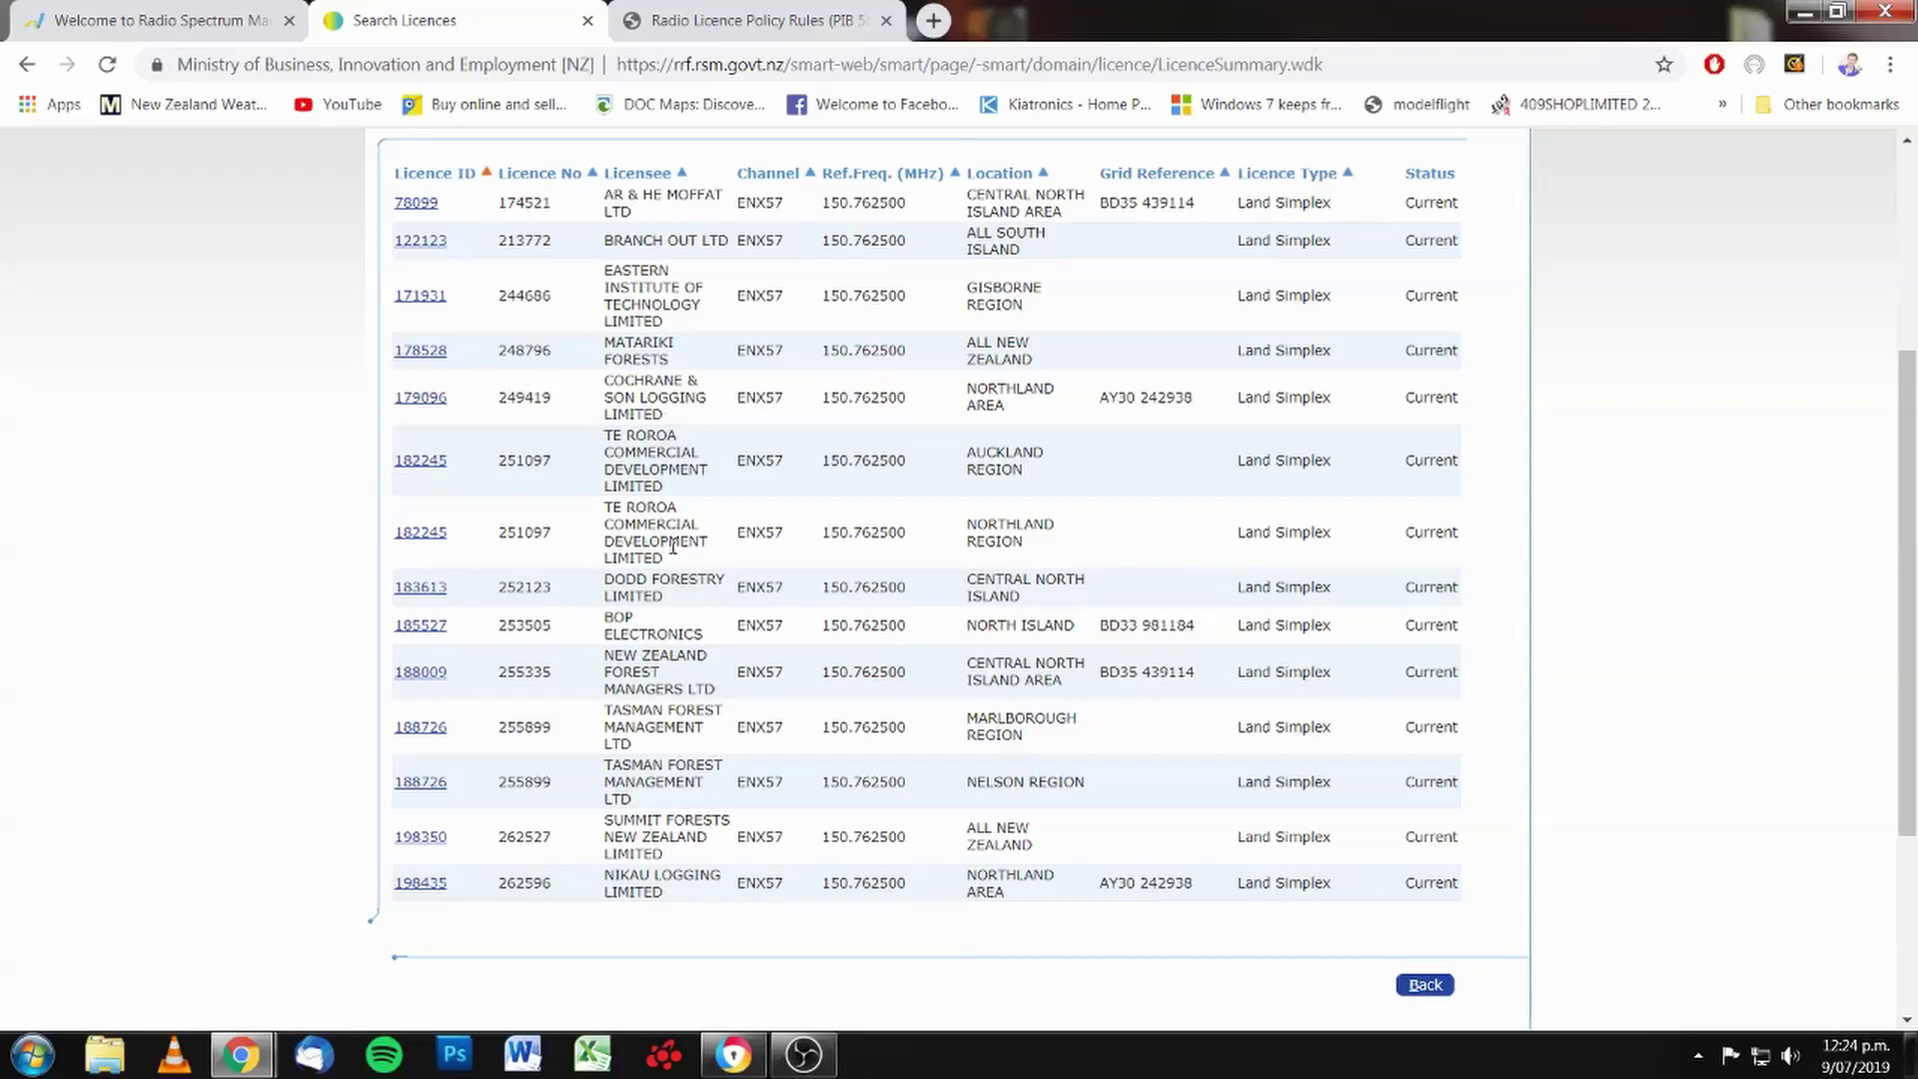
{"action": "left_click", "coordinate": [421, 539]}
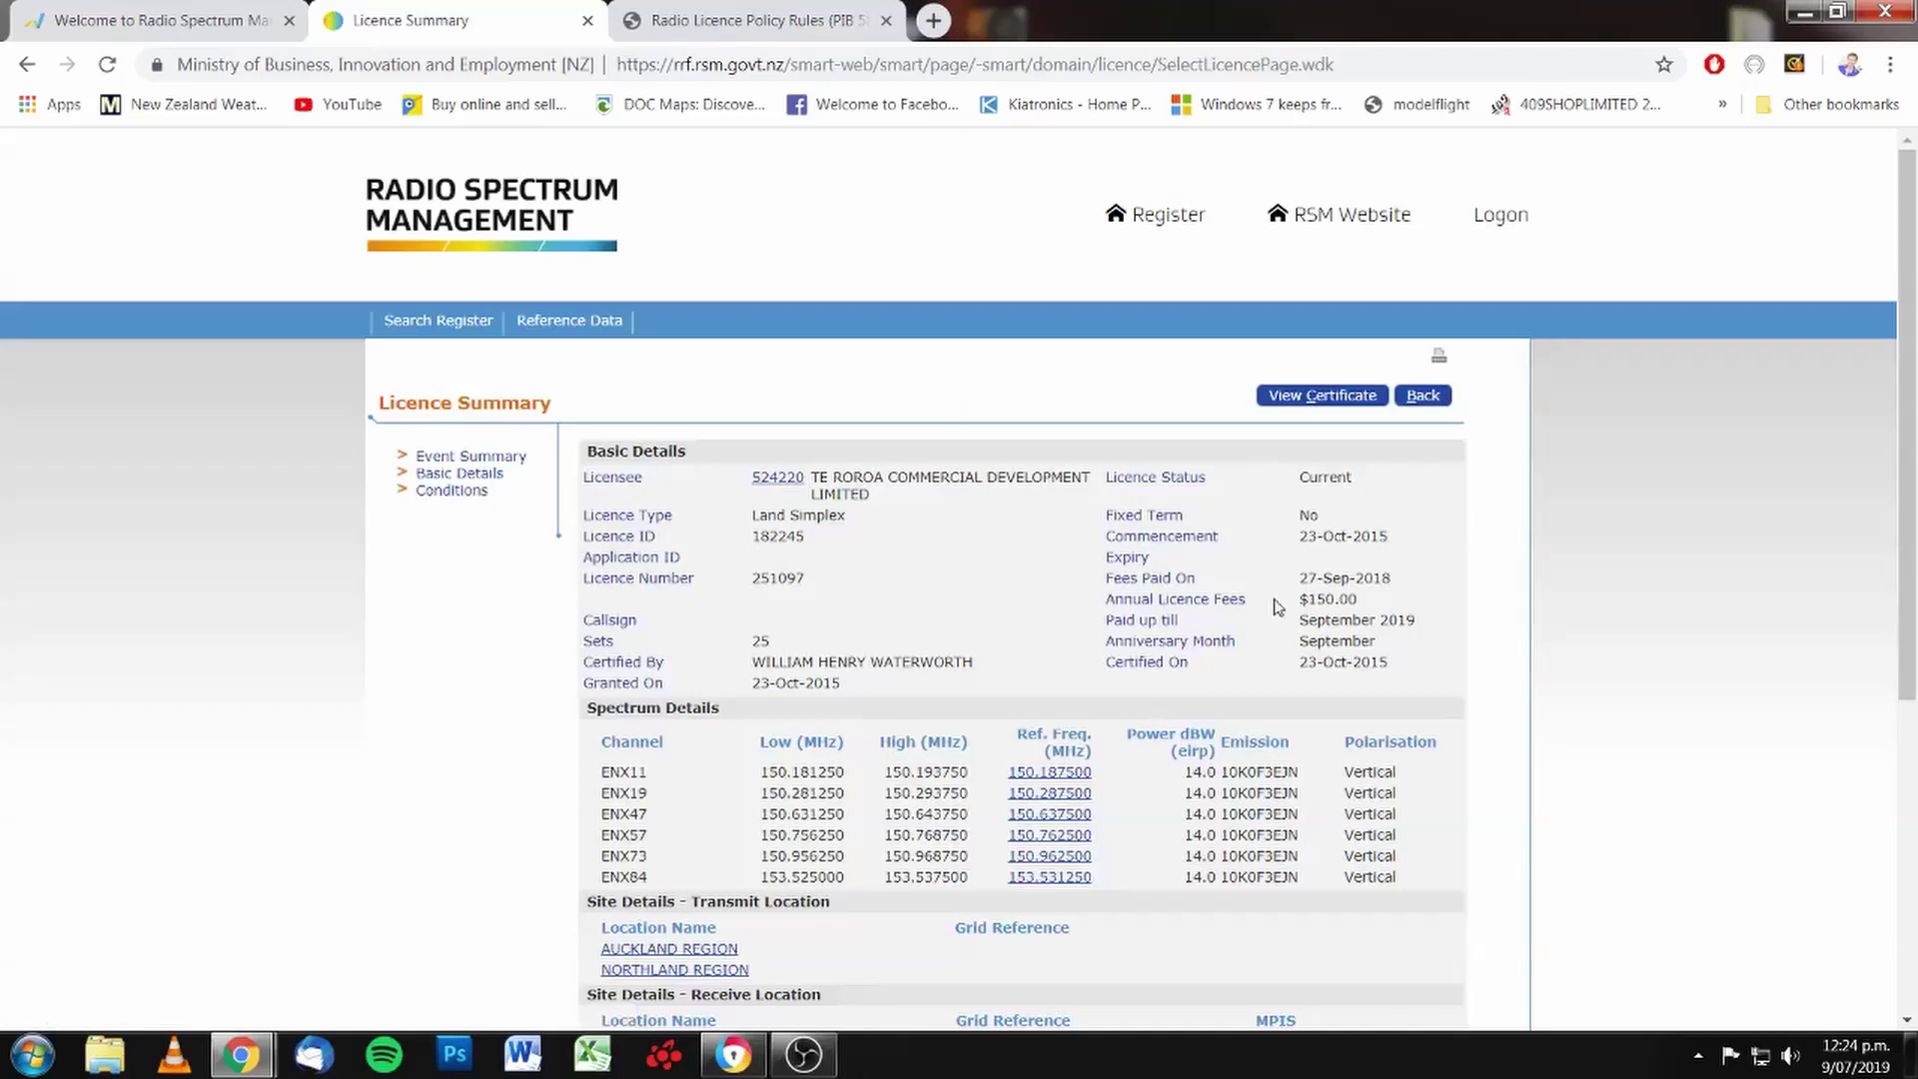
{"action": "scroll", "coordinate": [1652, 592], "scroll_direction": "down", "scroll_amount": 1}
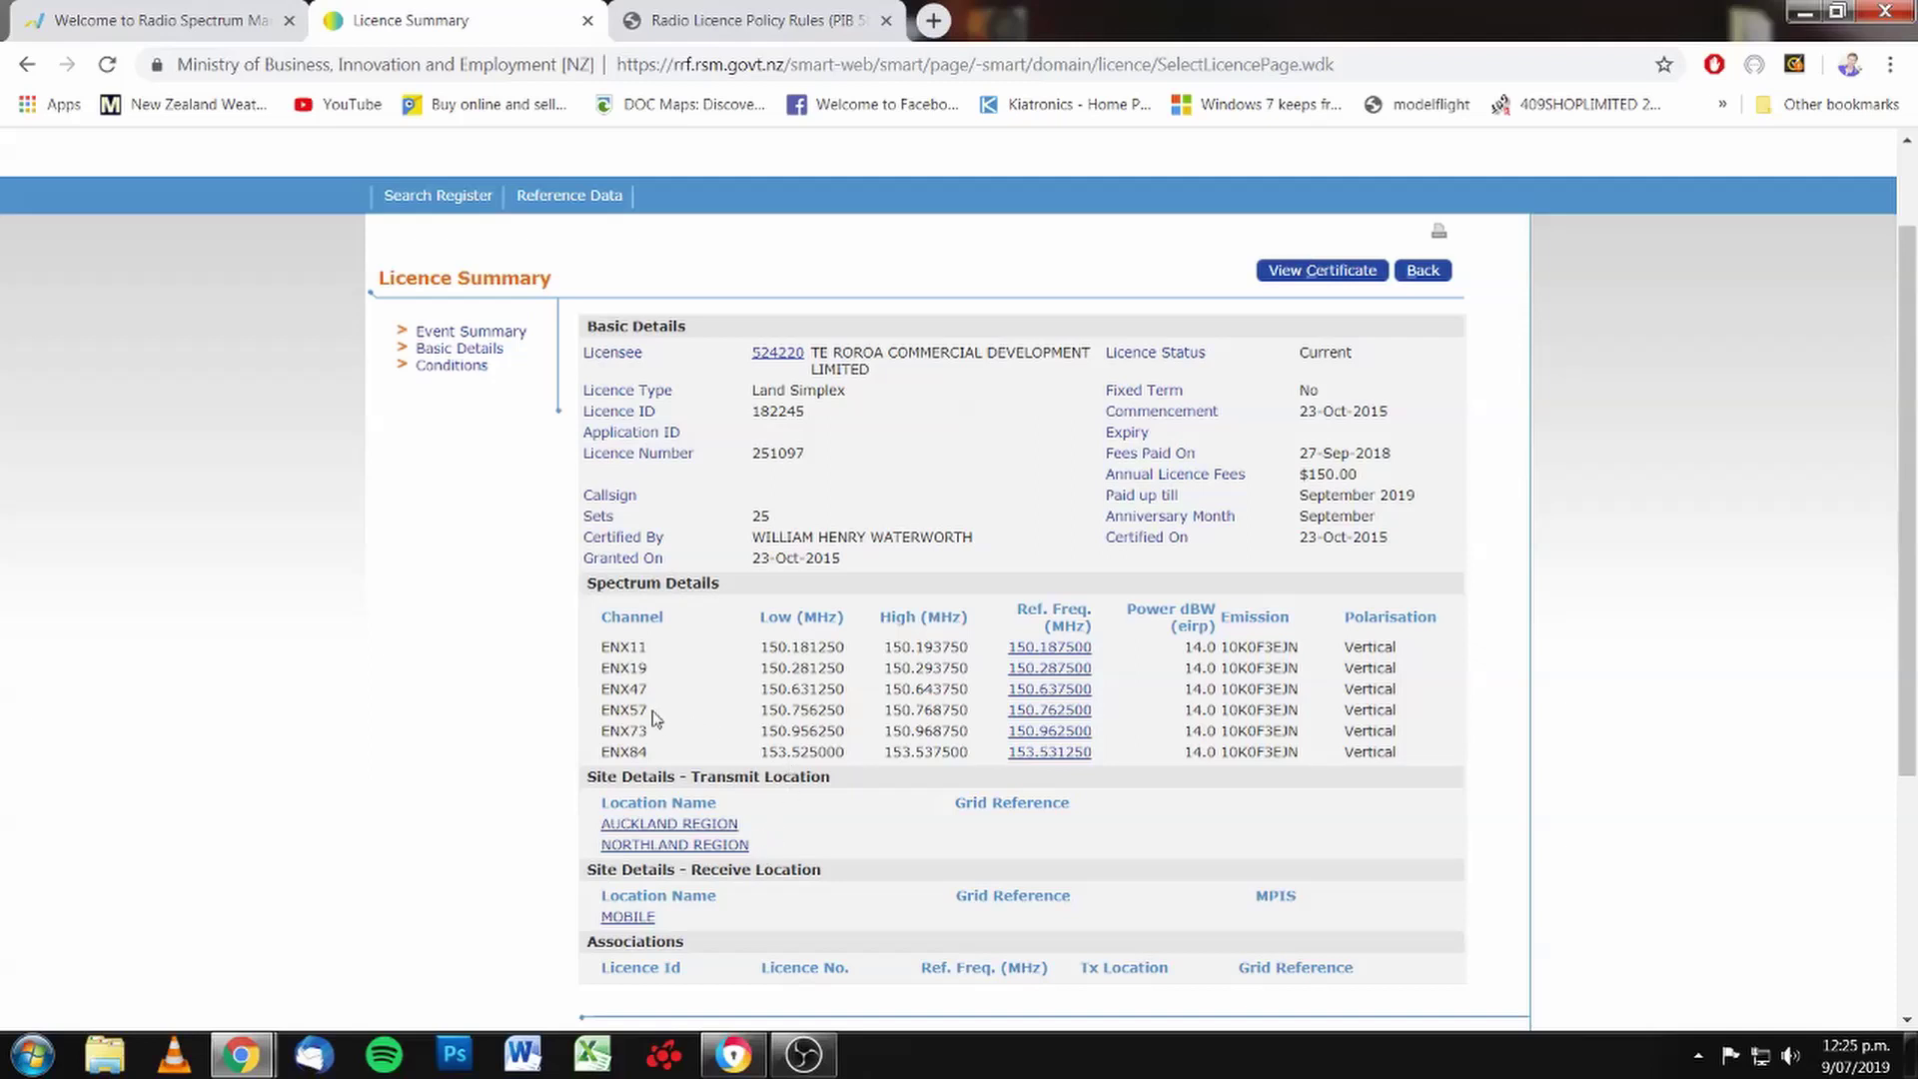
- View licence 182245's specific conditions, then return to its Licence Summary
{"action": "left_click", "coordinate": [451, 366]}
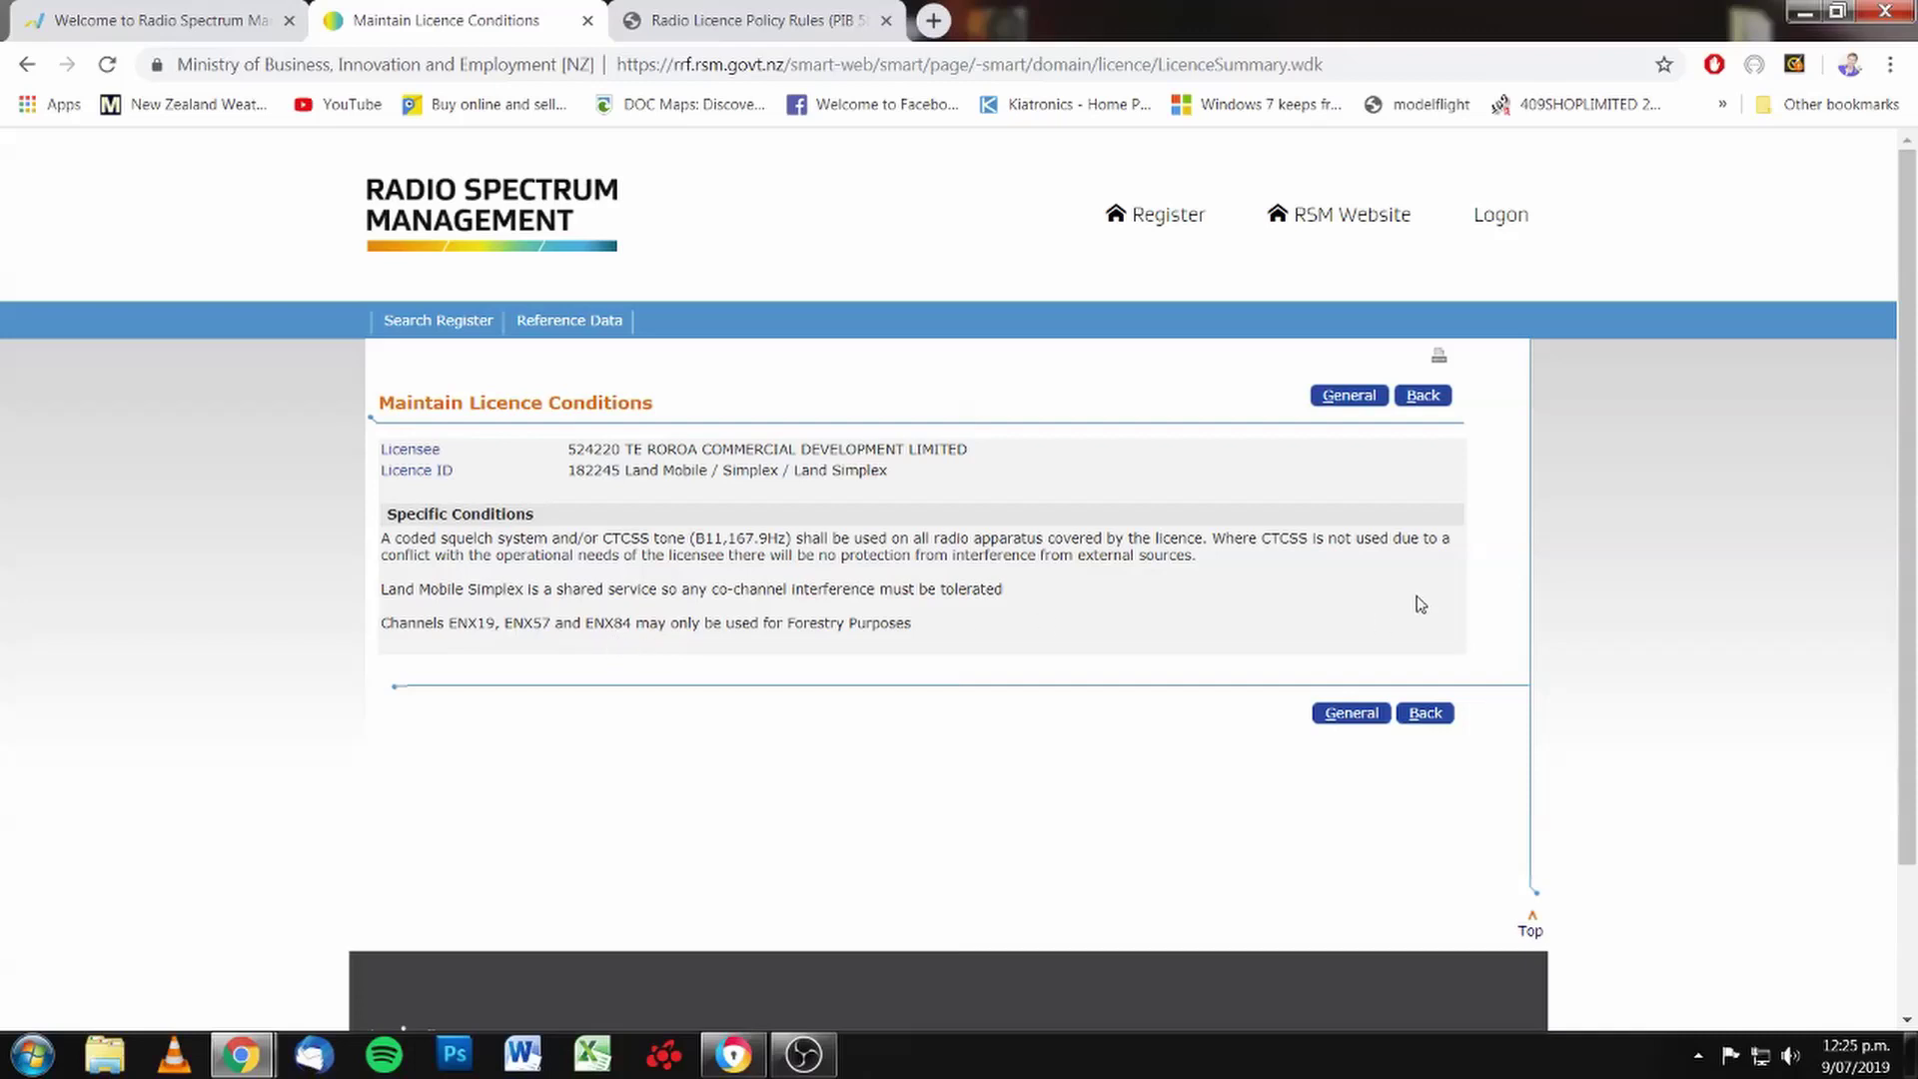
{"action": "left_click", "coordinate": [1422, 395]}
- Return to the ENX57 results and open Summit Forests licence 198350's Site Details
{"action": "scroll", "coordinate": [1428, 401], "scroll_direction": "down", "scroll_amount": 1}
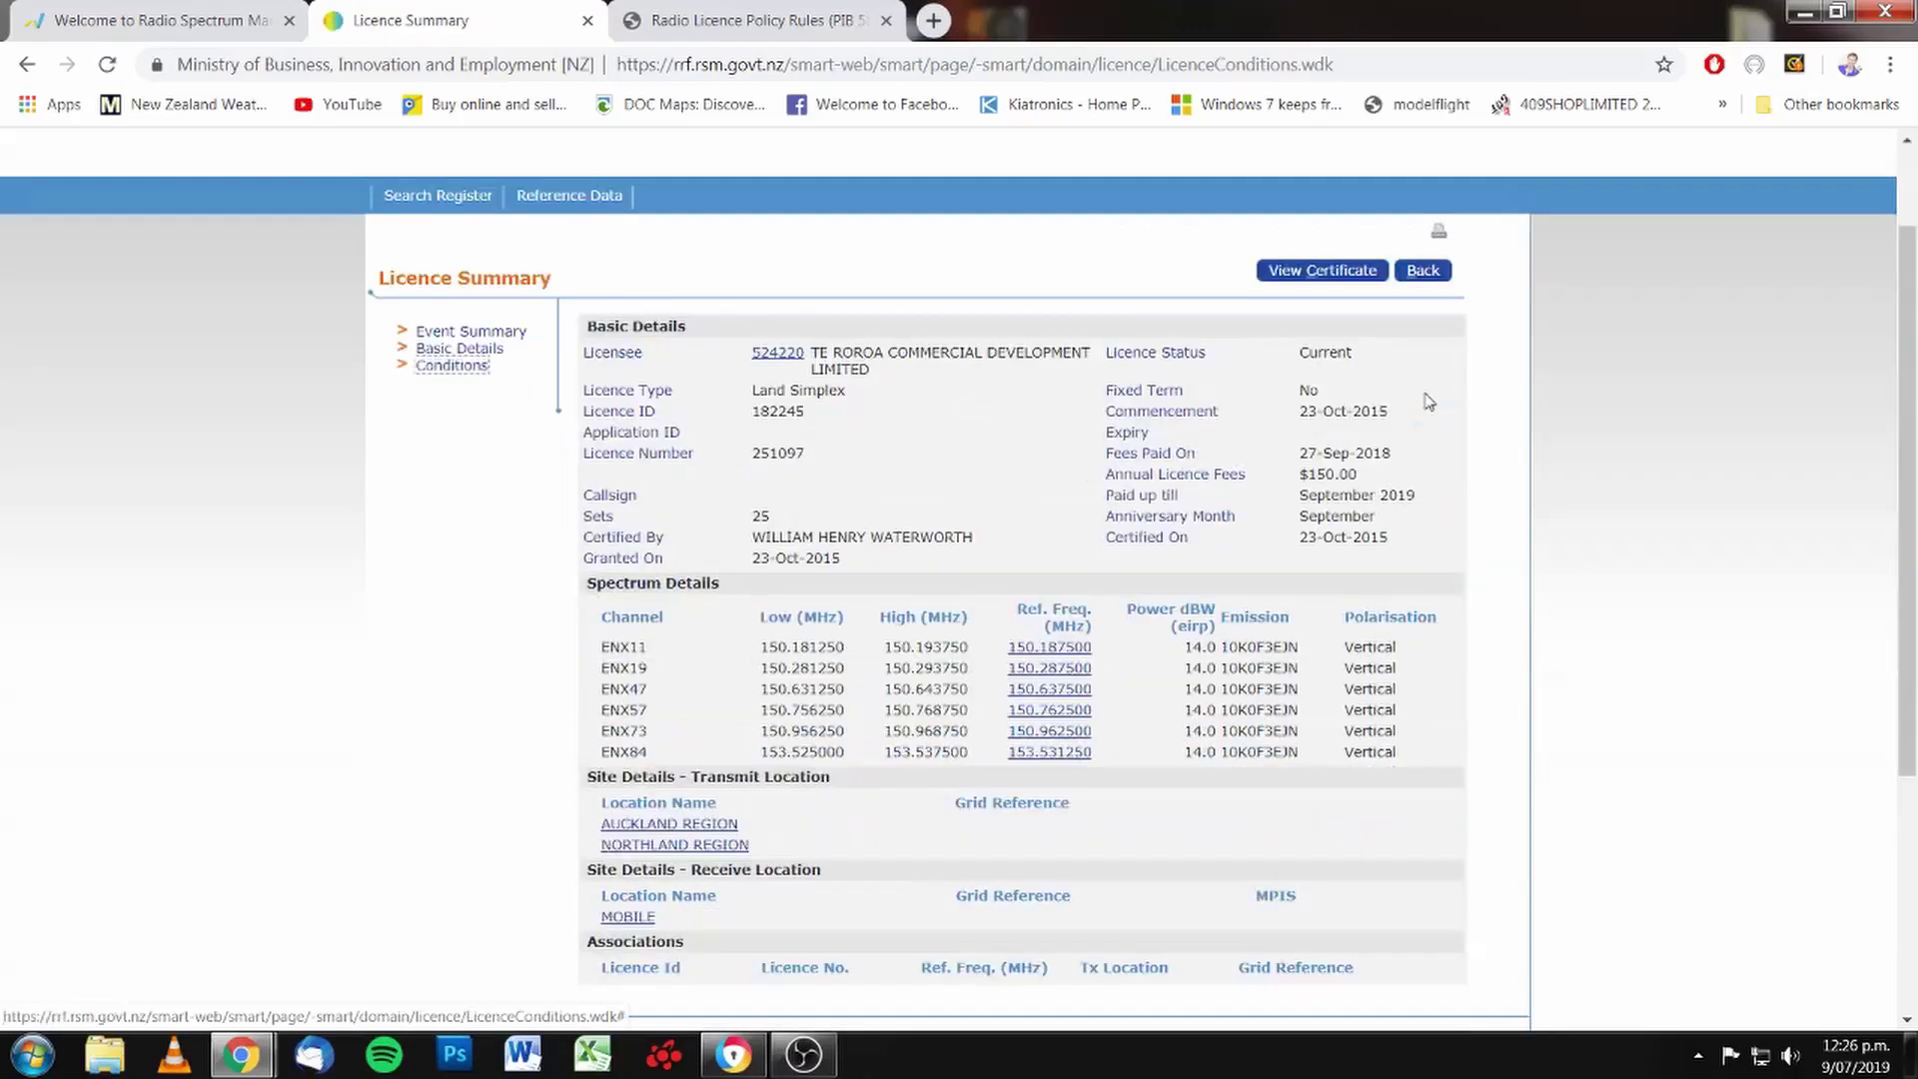
{"action": "left_click", "coordinate": [1423, 272]}
{"action": "scroll", "coordinate": [1389, 560], "scroll_direction": "down", "scroll_amount": 4}
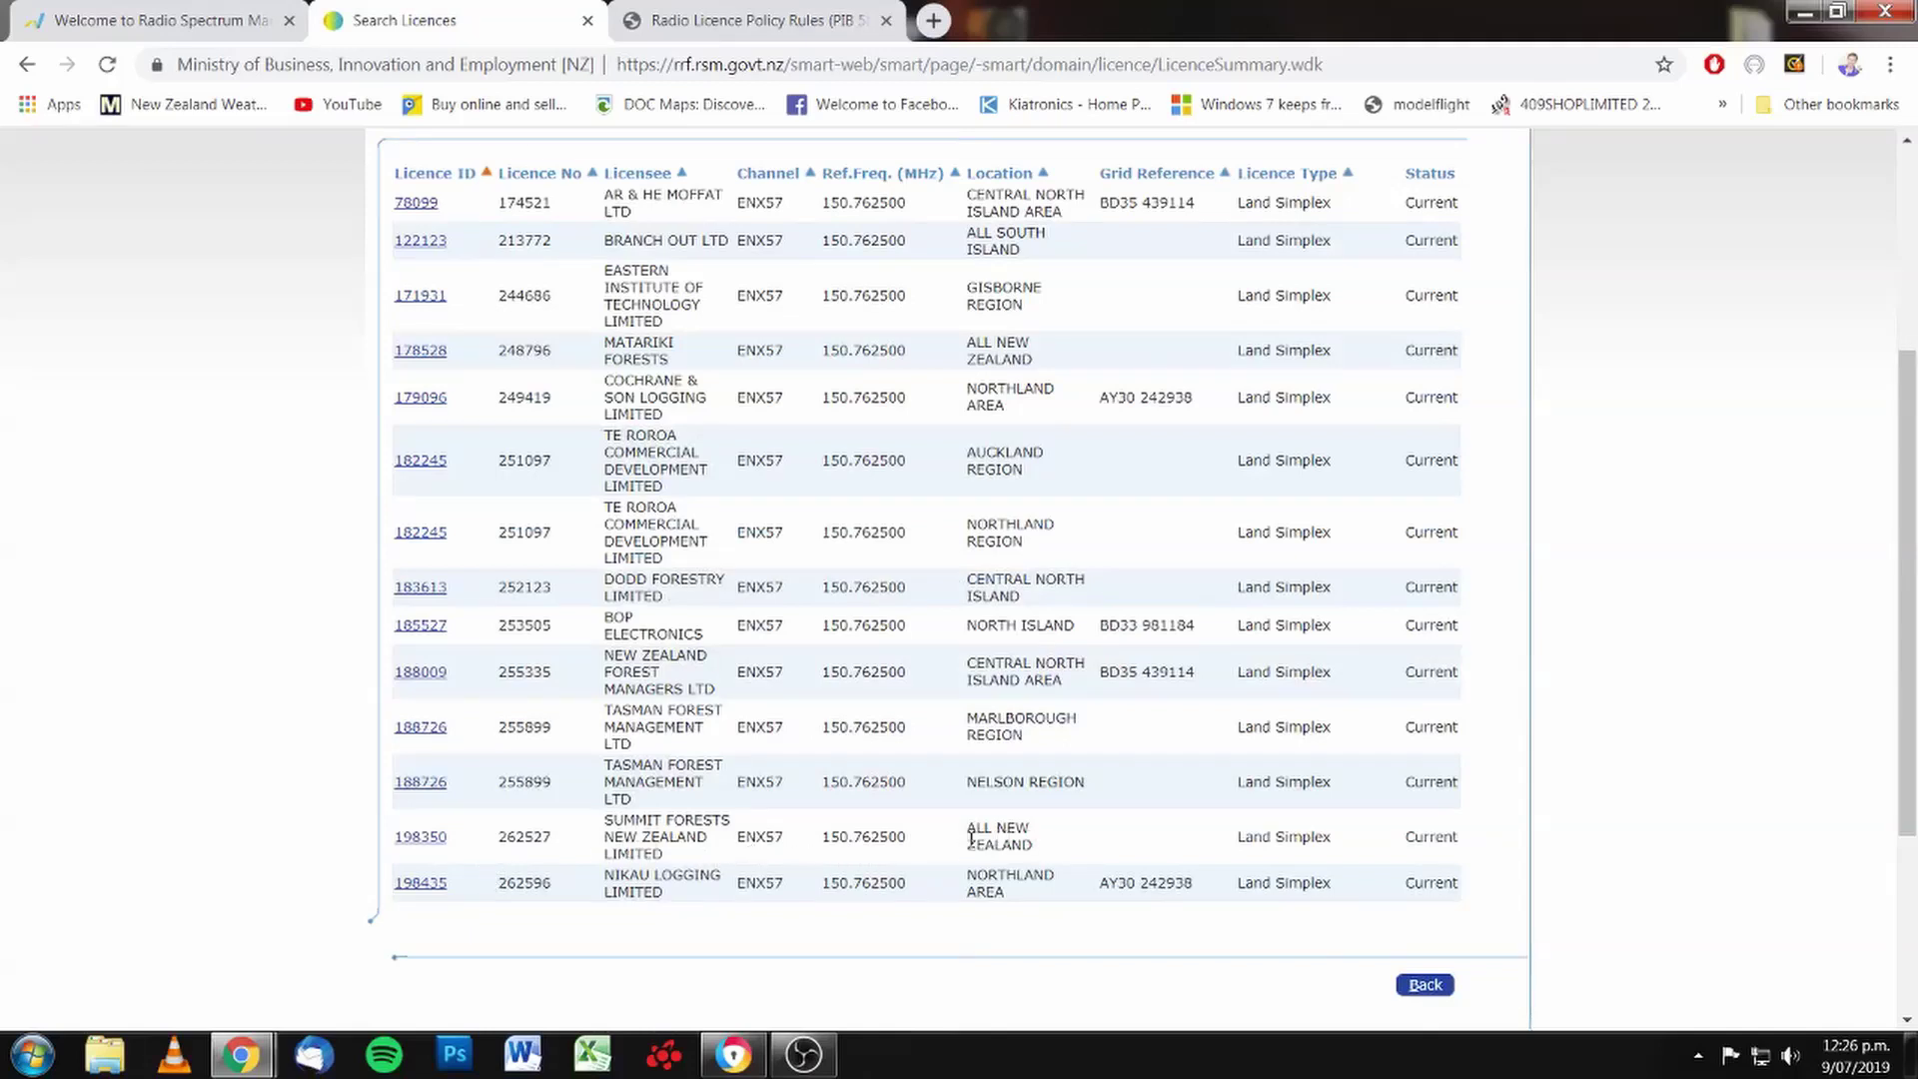
{"action": "left_click", "coordinate": [420, 841]}
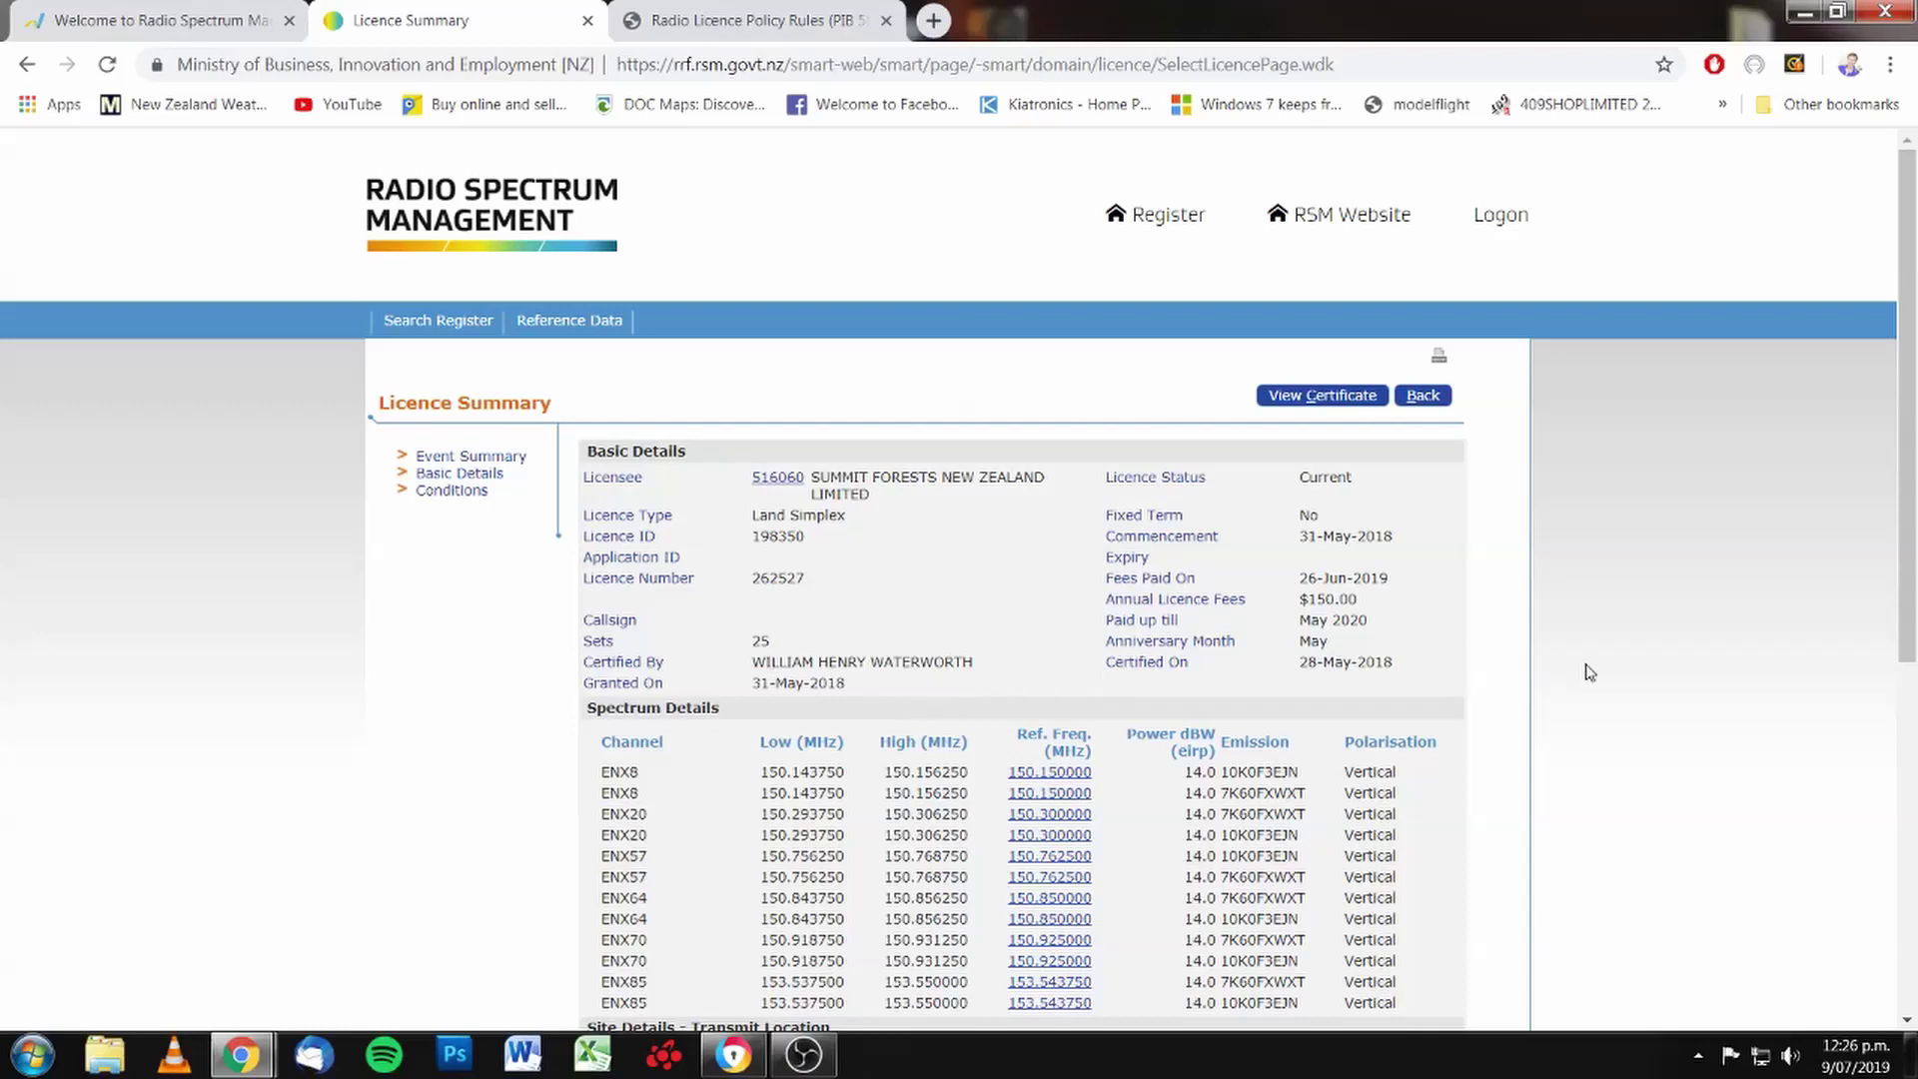
{"action": "scroll", "coordinate": [1708, 656], "scroll_direction": "down", "scroll_amount": 1}
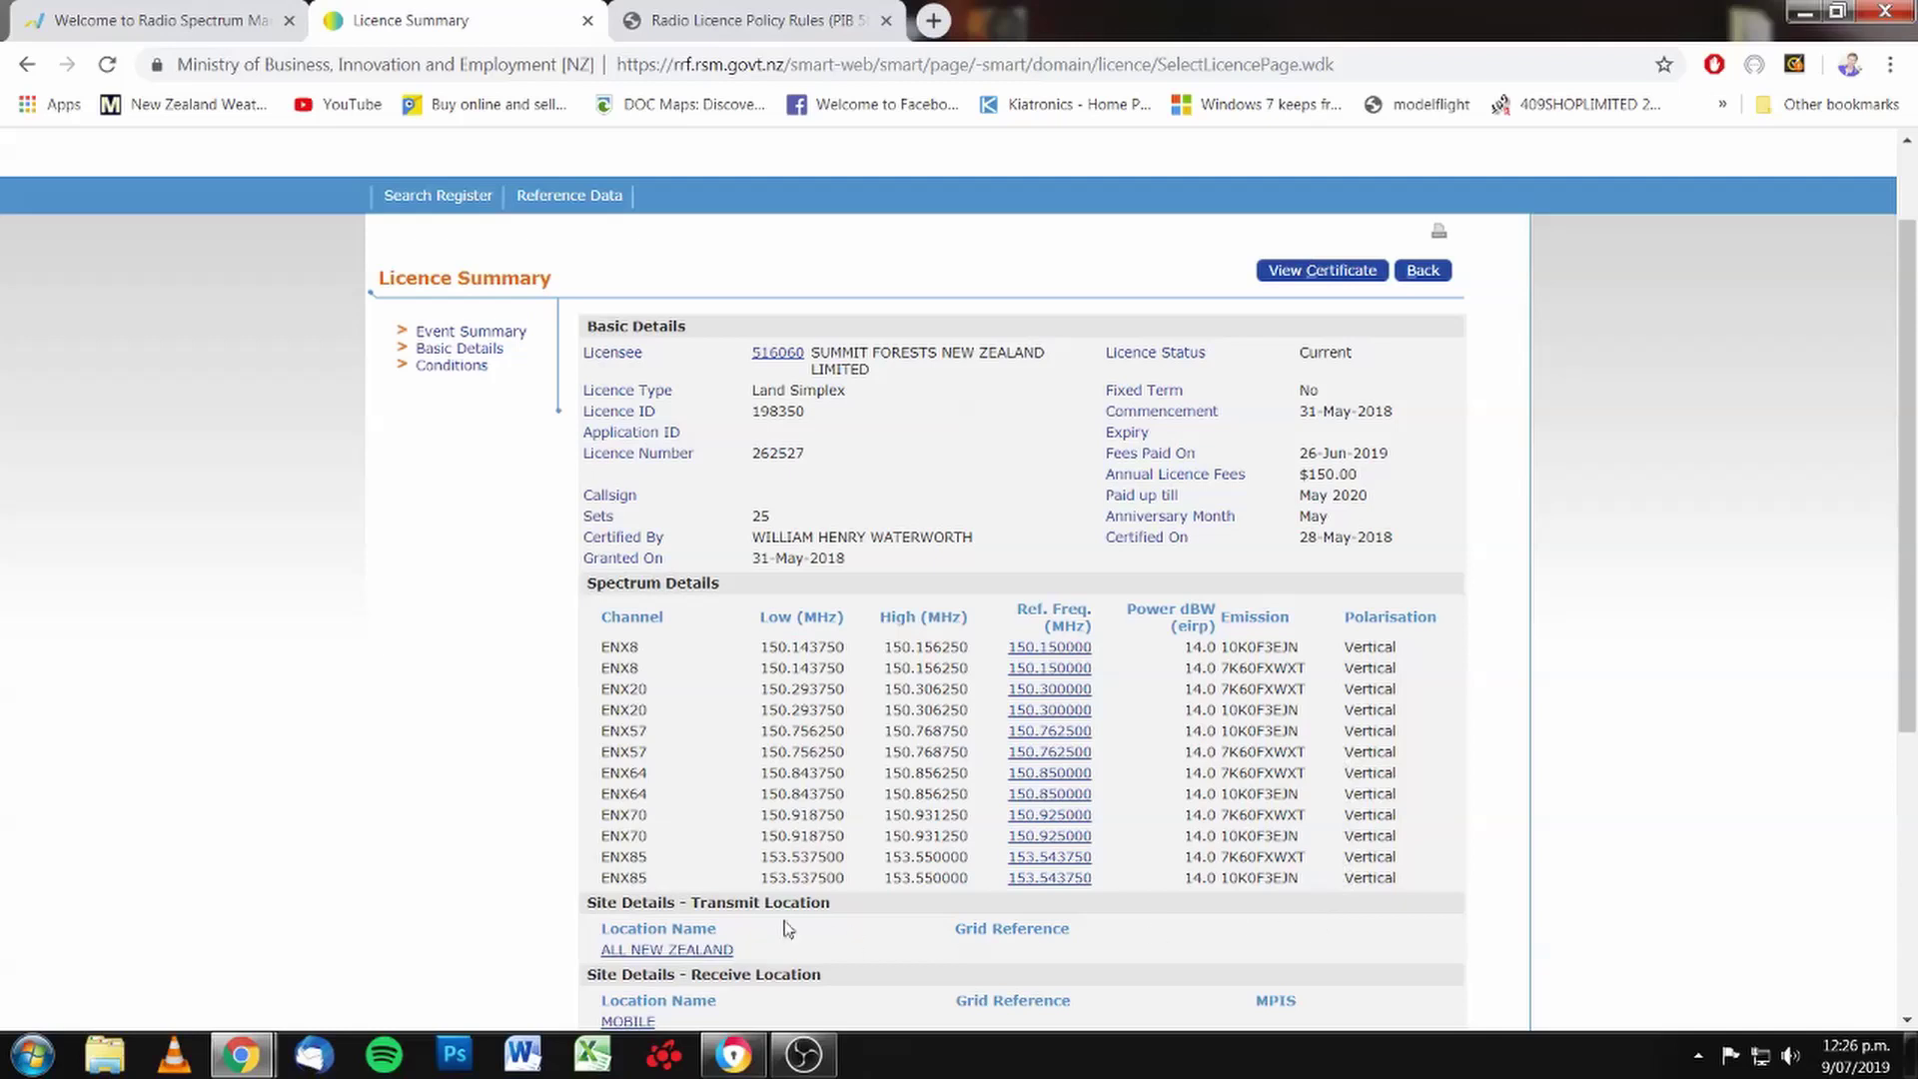
- Show licence 198350's conditions, requiring CTCSS tone B7 (127.3 Hz)
{"action": "left_click", "coordinate": [452, 368]}
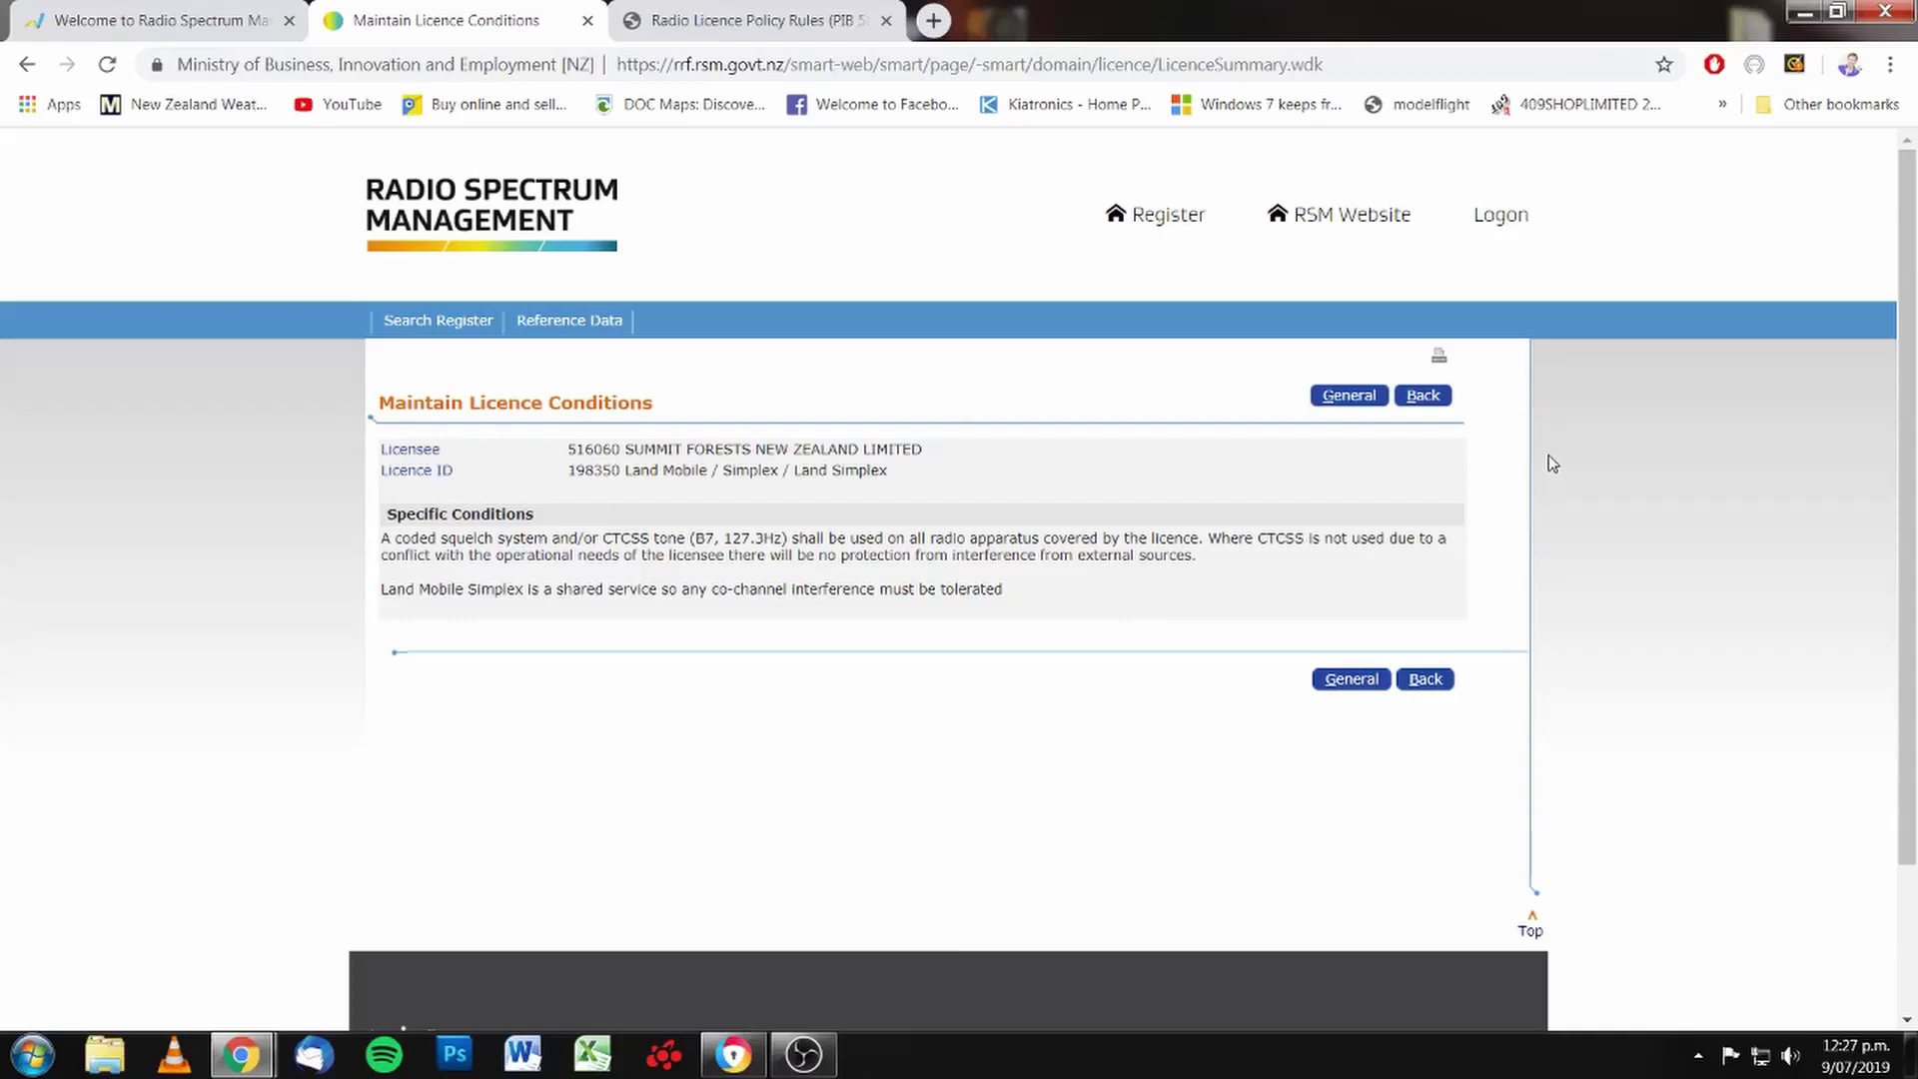
- Go back through licence 198350 and the ENX57 results to the register home, then open Search Licences
{"action": "left_click", "coordinate": [1423, 396]}
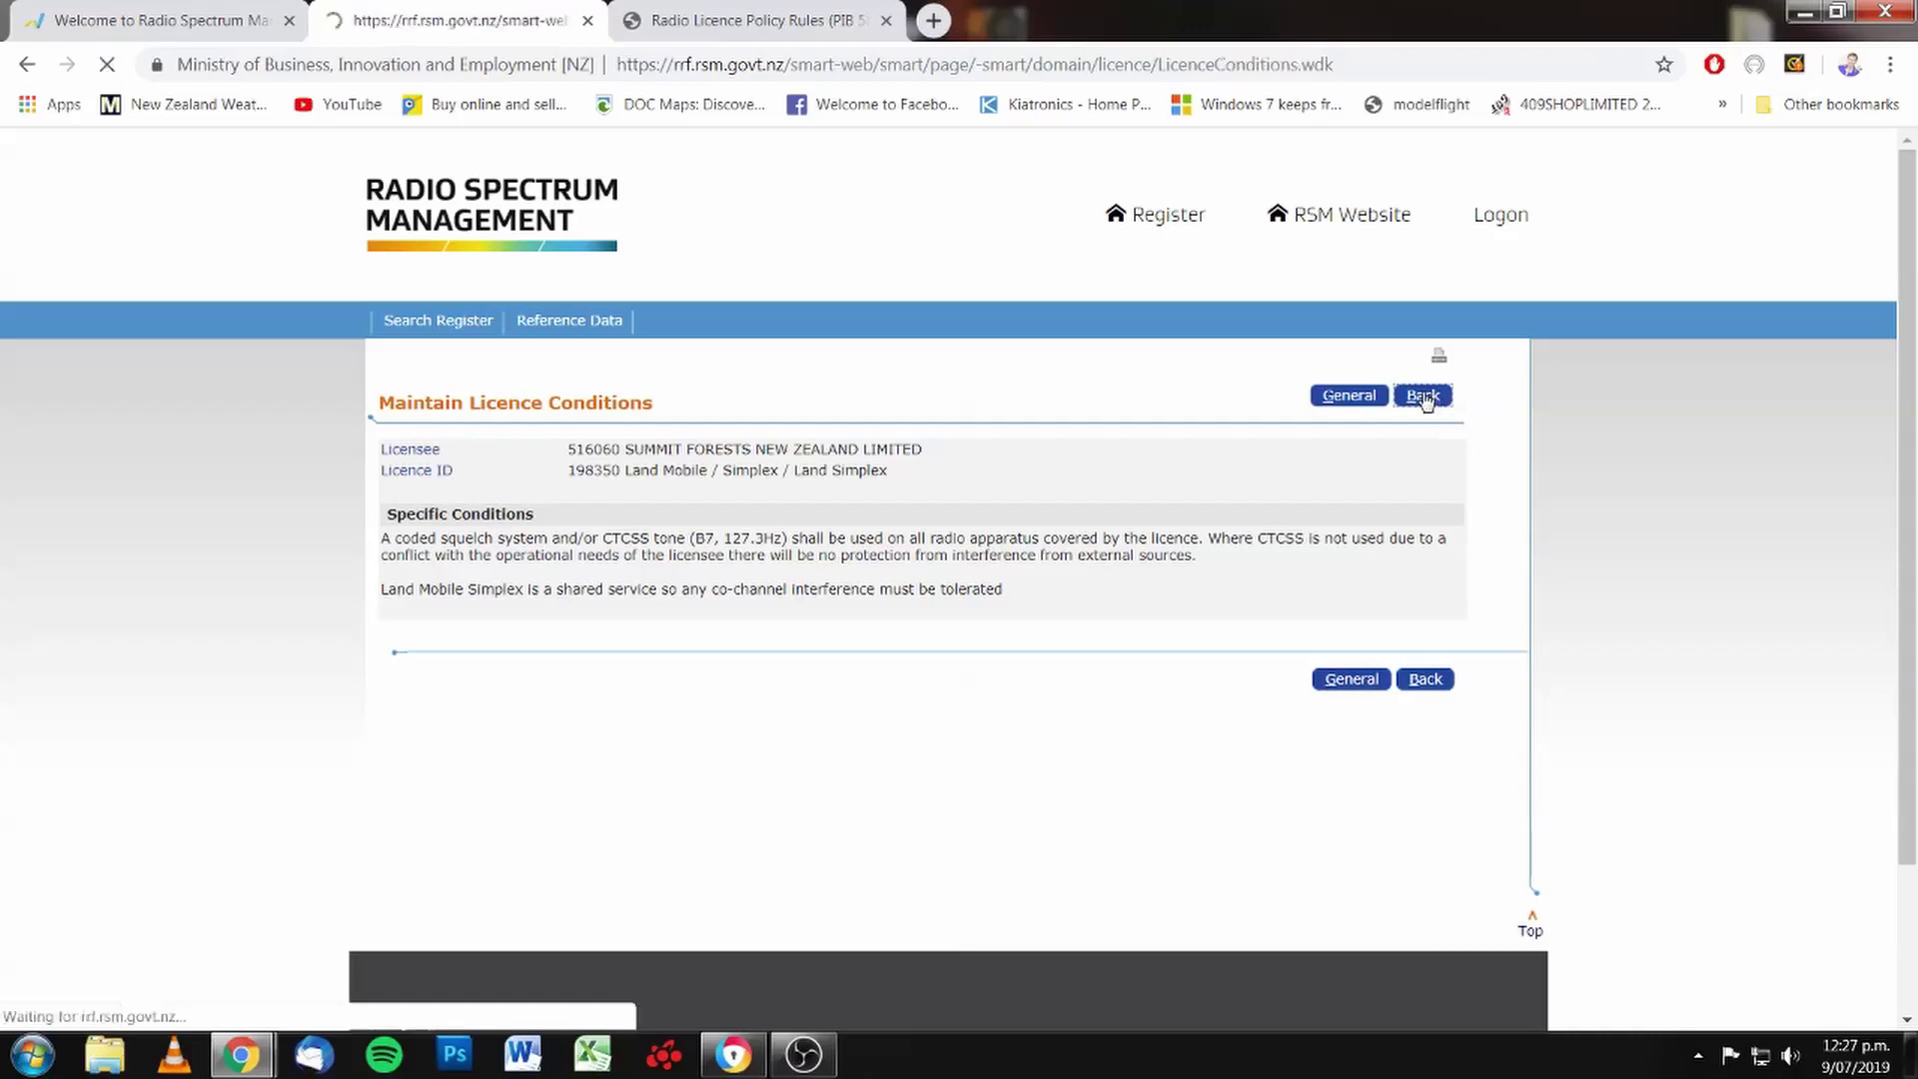
{"action": "scroll", "coordinate": [1430, 404], "scroll_direction": "down", "scroll_amount": 1}
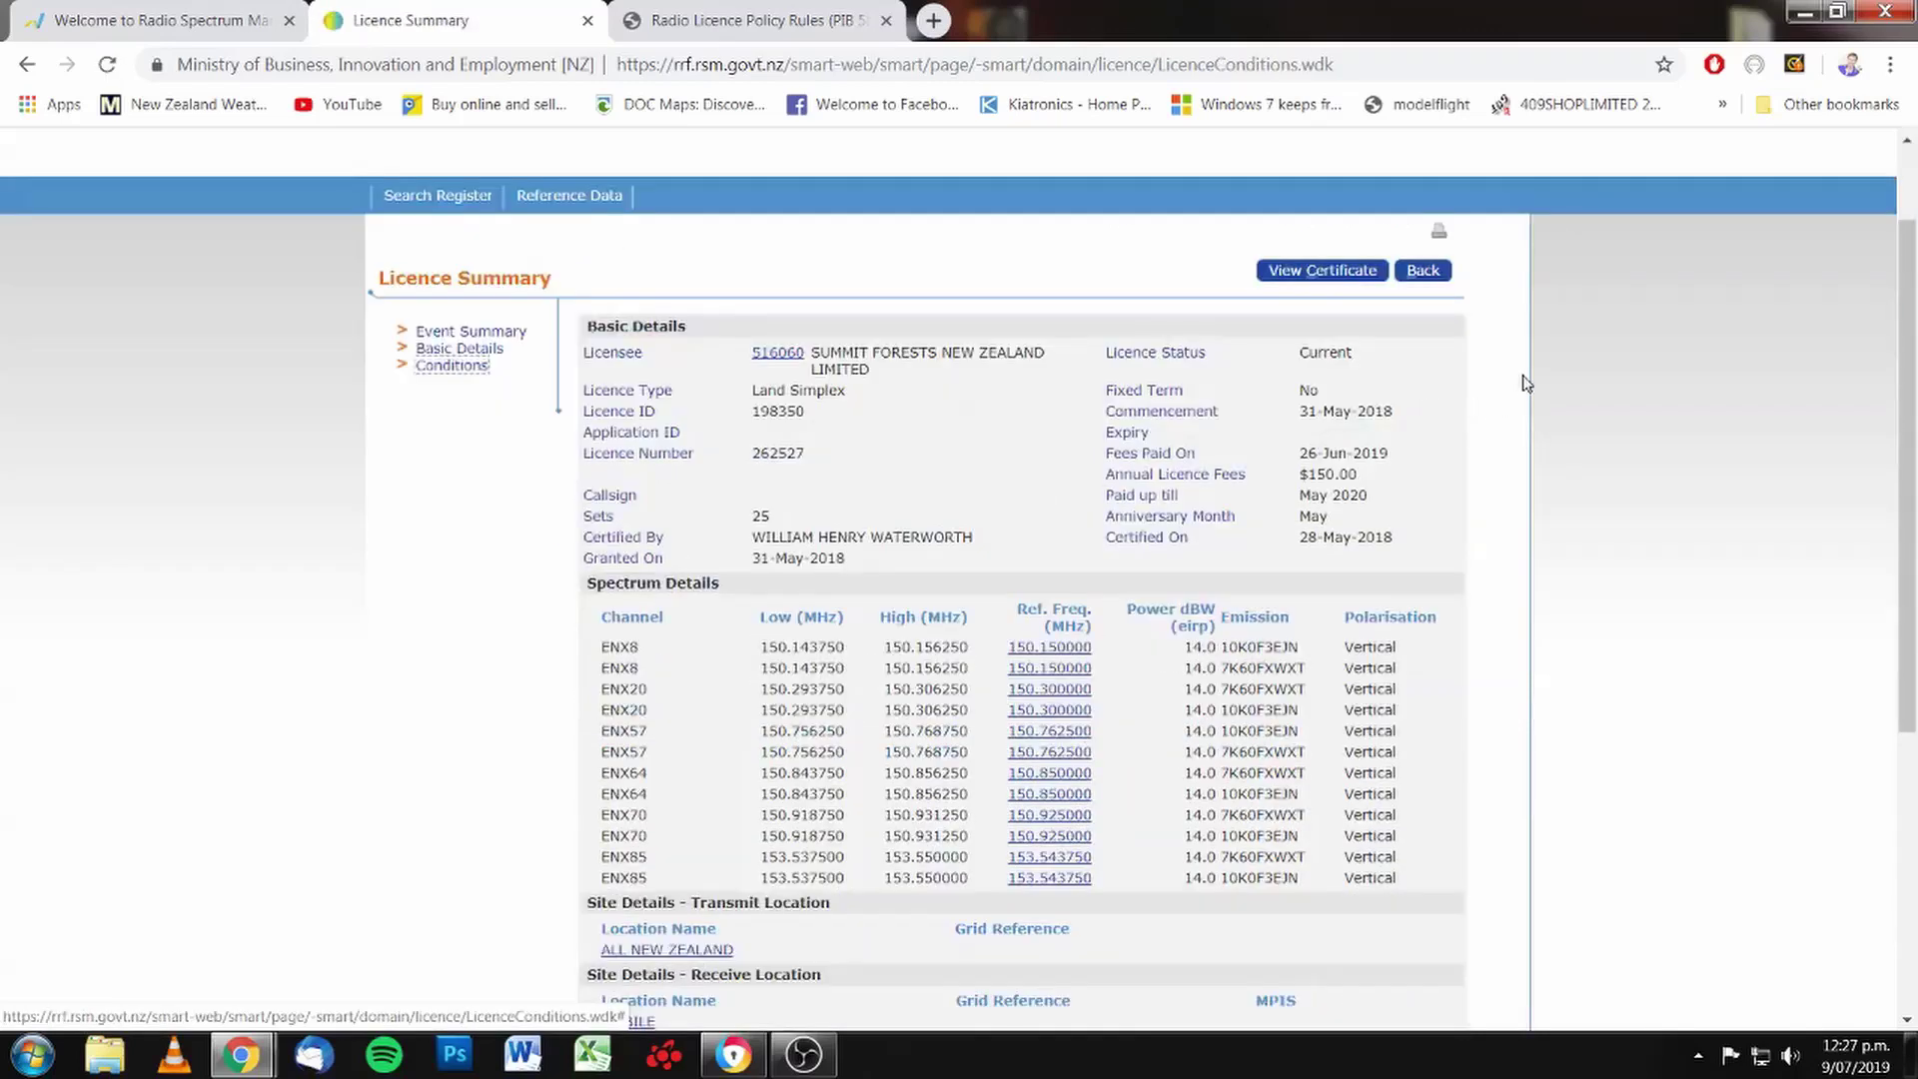
{"action": "left_click", "coordinate": [1423, 271]}
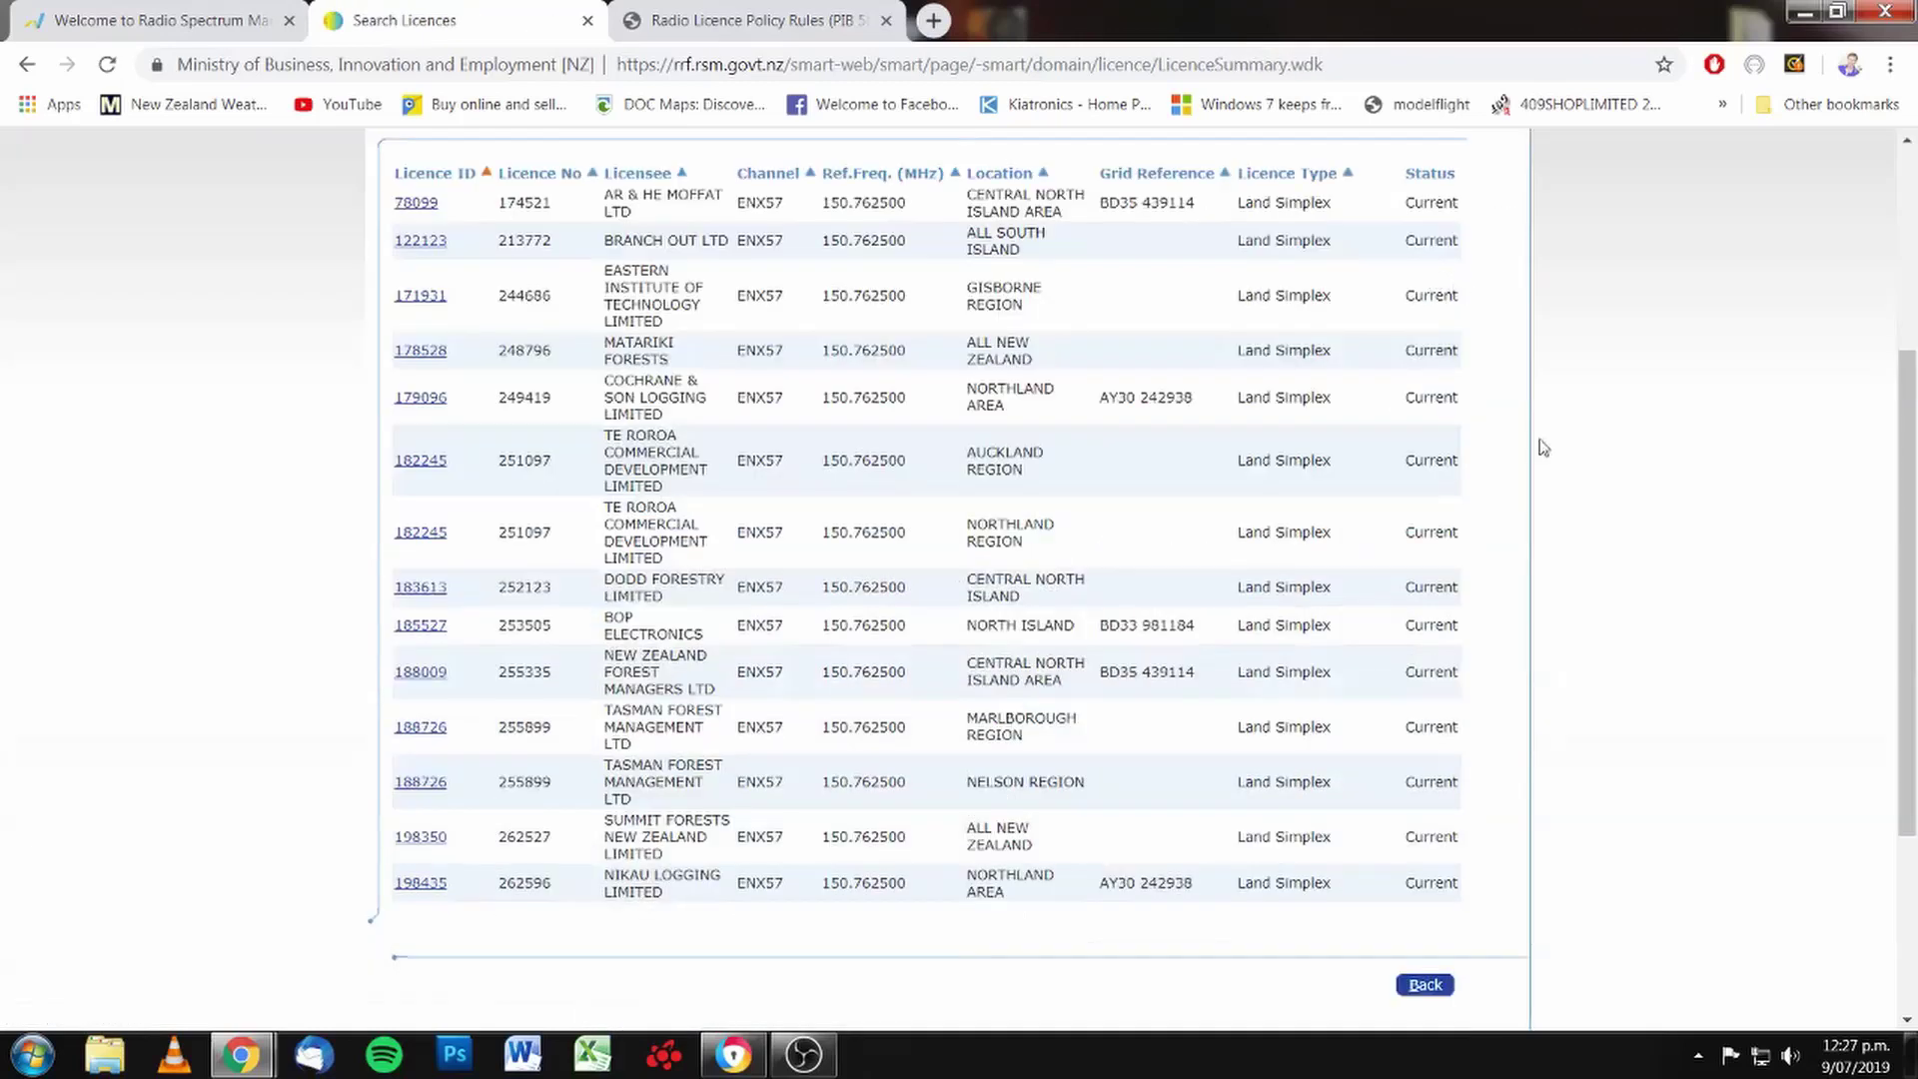
{"action": "scroll", "coordinate": [1603, 504], "scroll_direction": "up", "scroll_amount": 3}
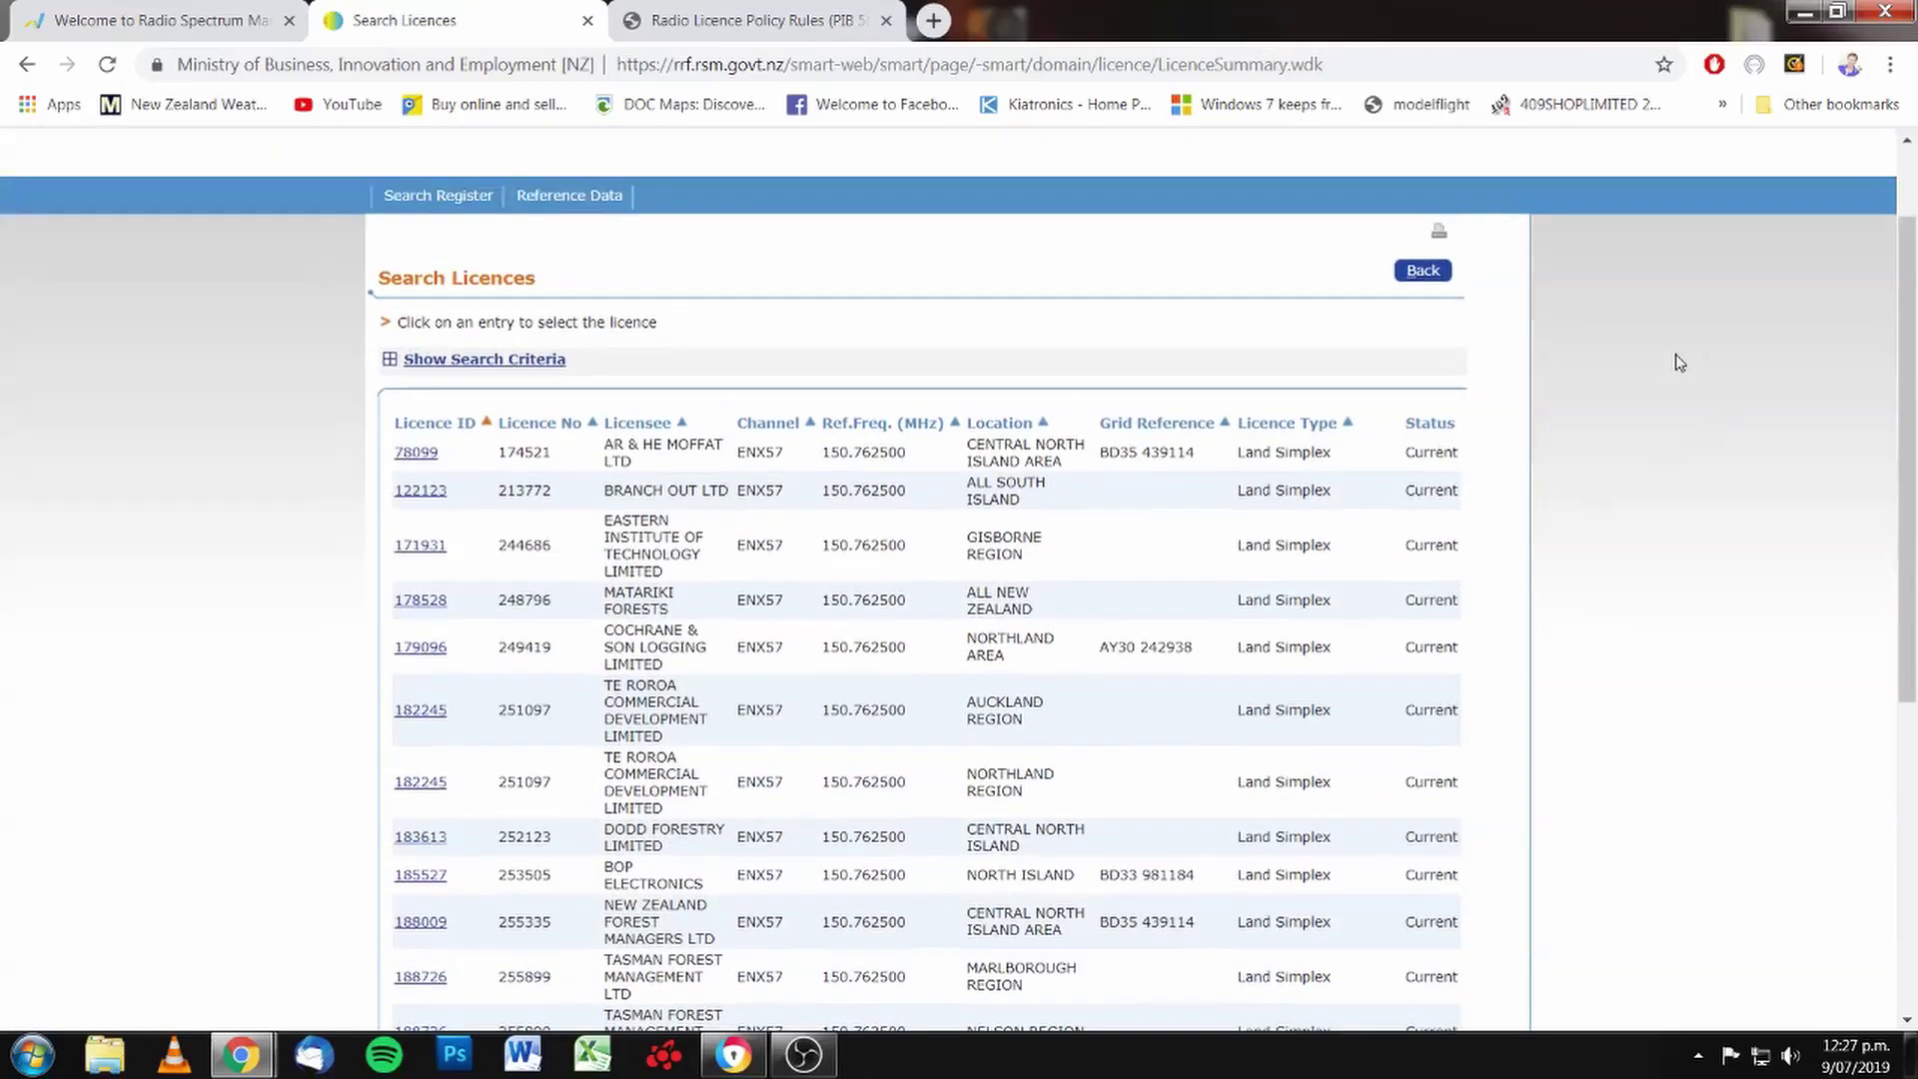
{"action": "left_click", "coordinate": [1428, 272]}
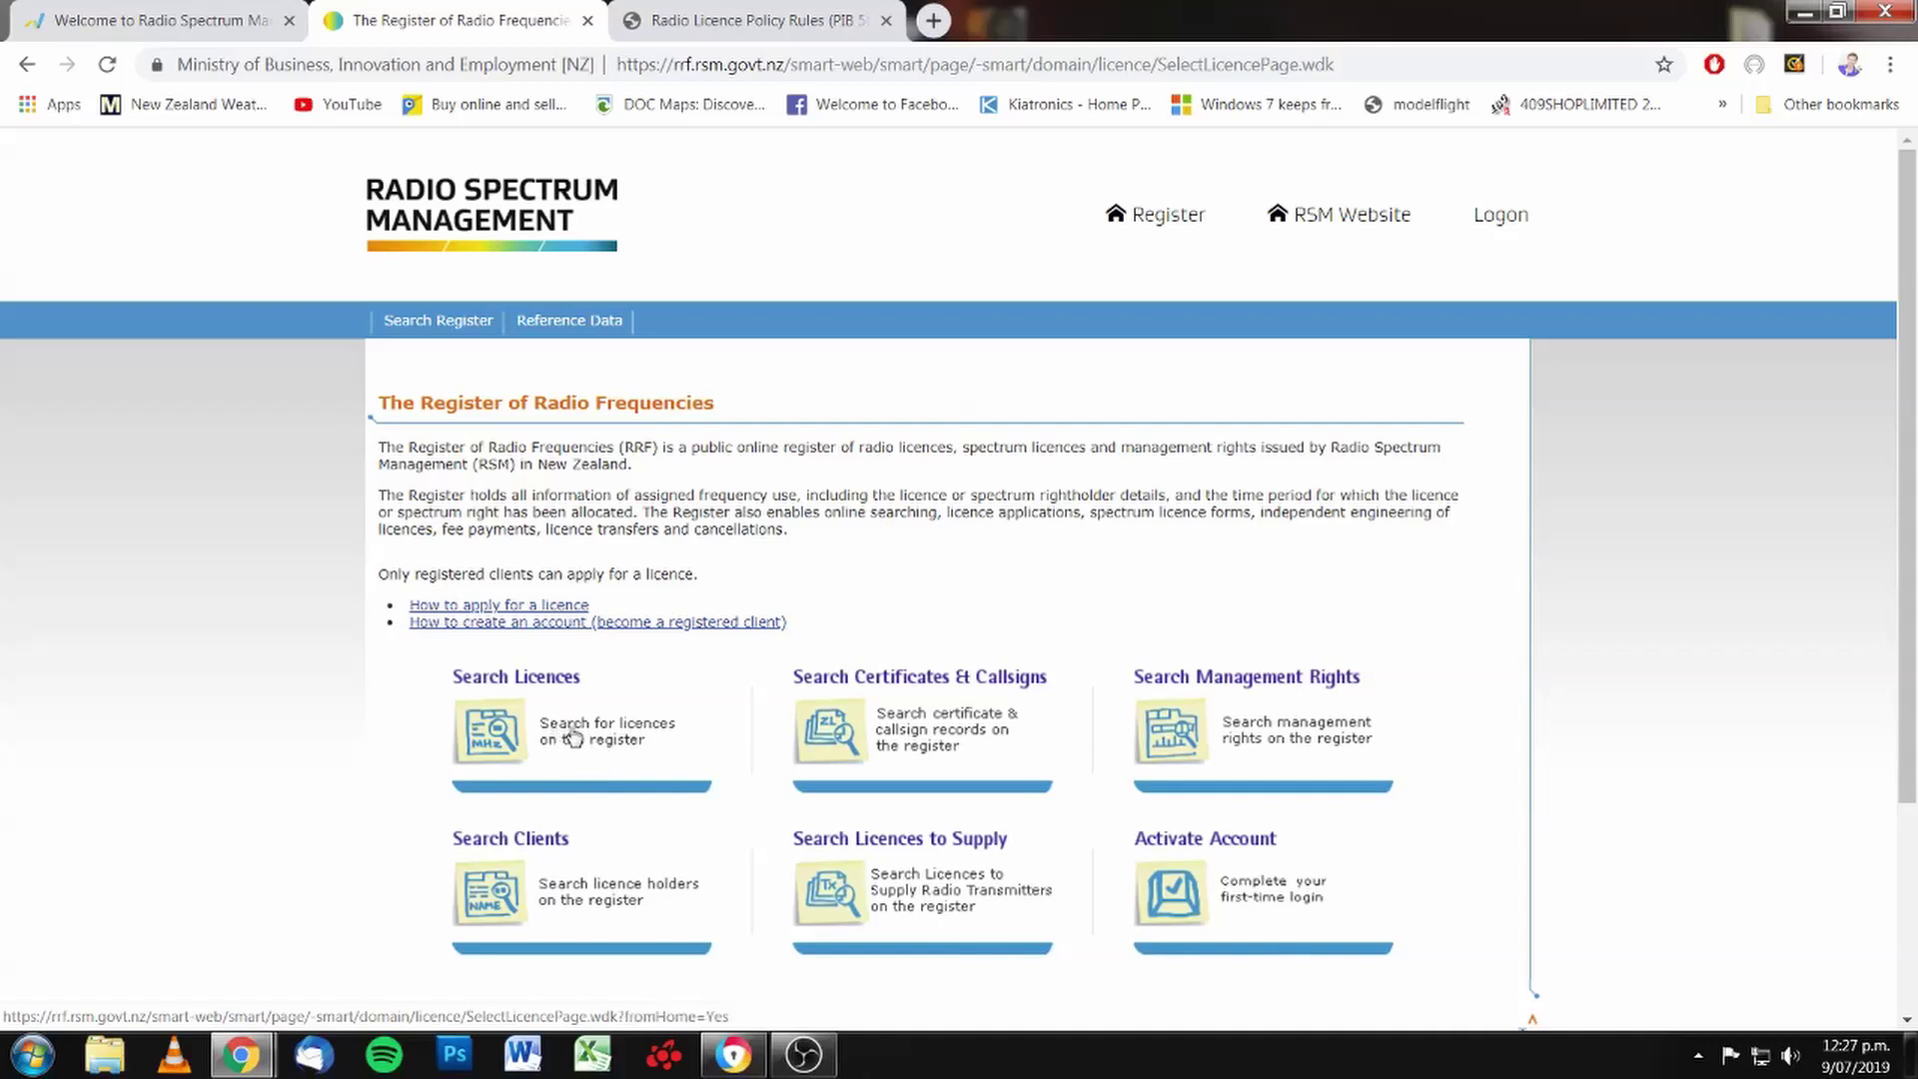
{"action": "left_click", "coordinate": [573, 734]}
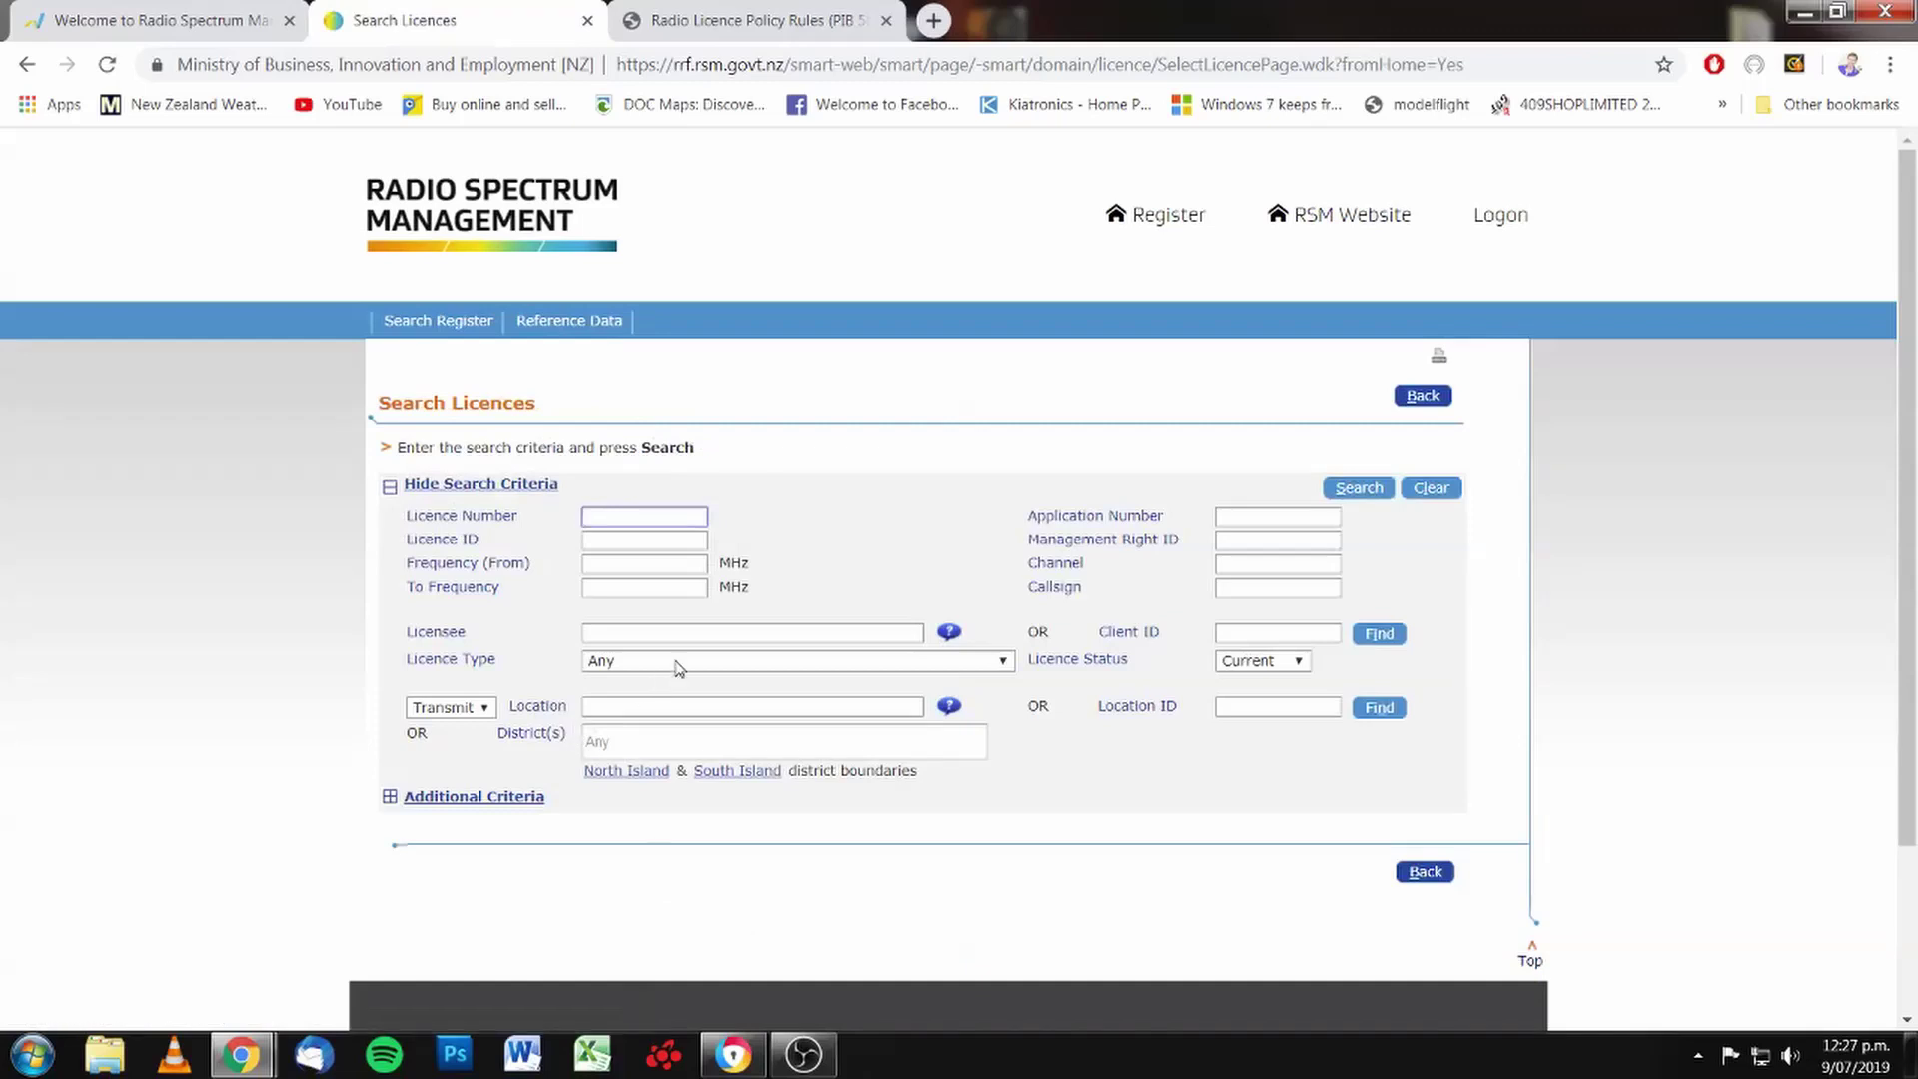
- Search licences from frequency 150.175 MHz and scroll through the ENX10 results
{"action": "left_click", "coordinate": [601, 565]}
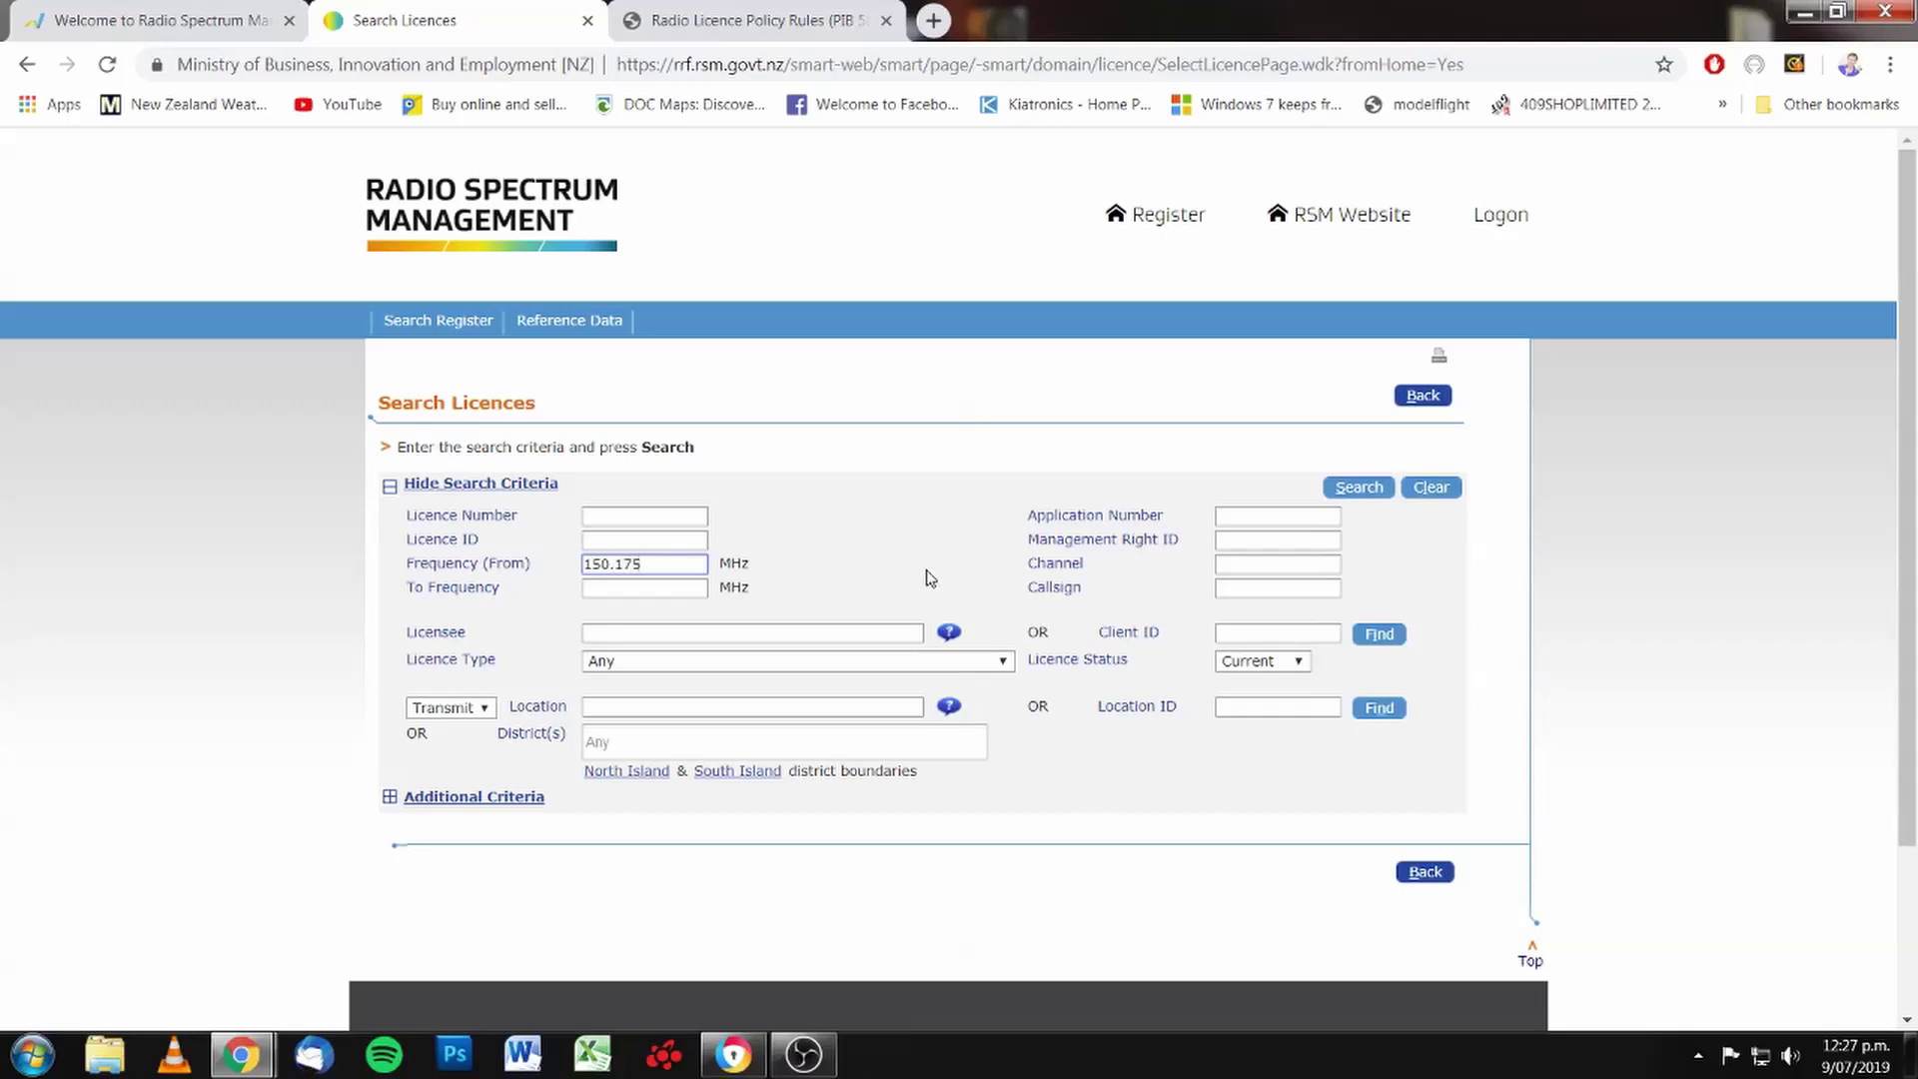
{"action": "left_click", "coordinate": [1372, 490]}
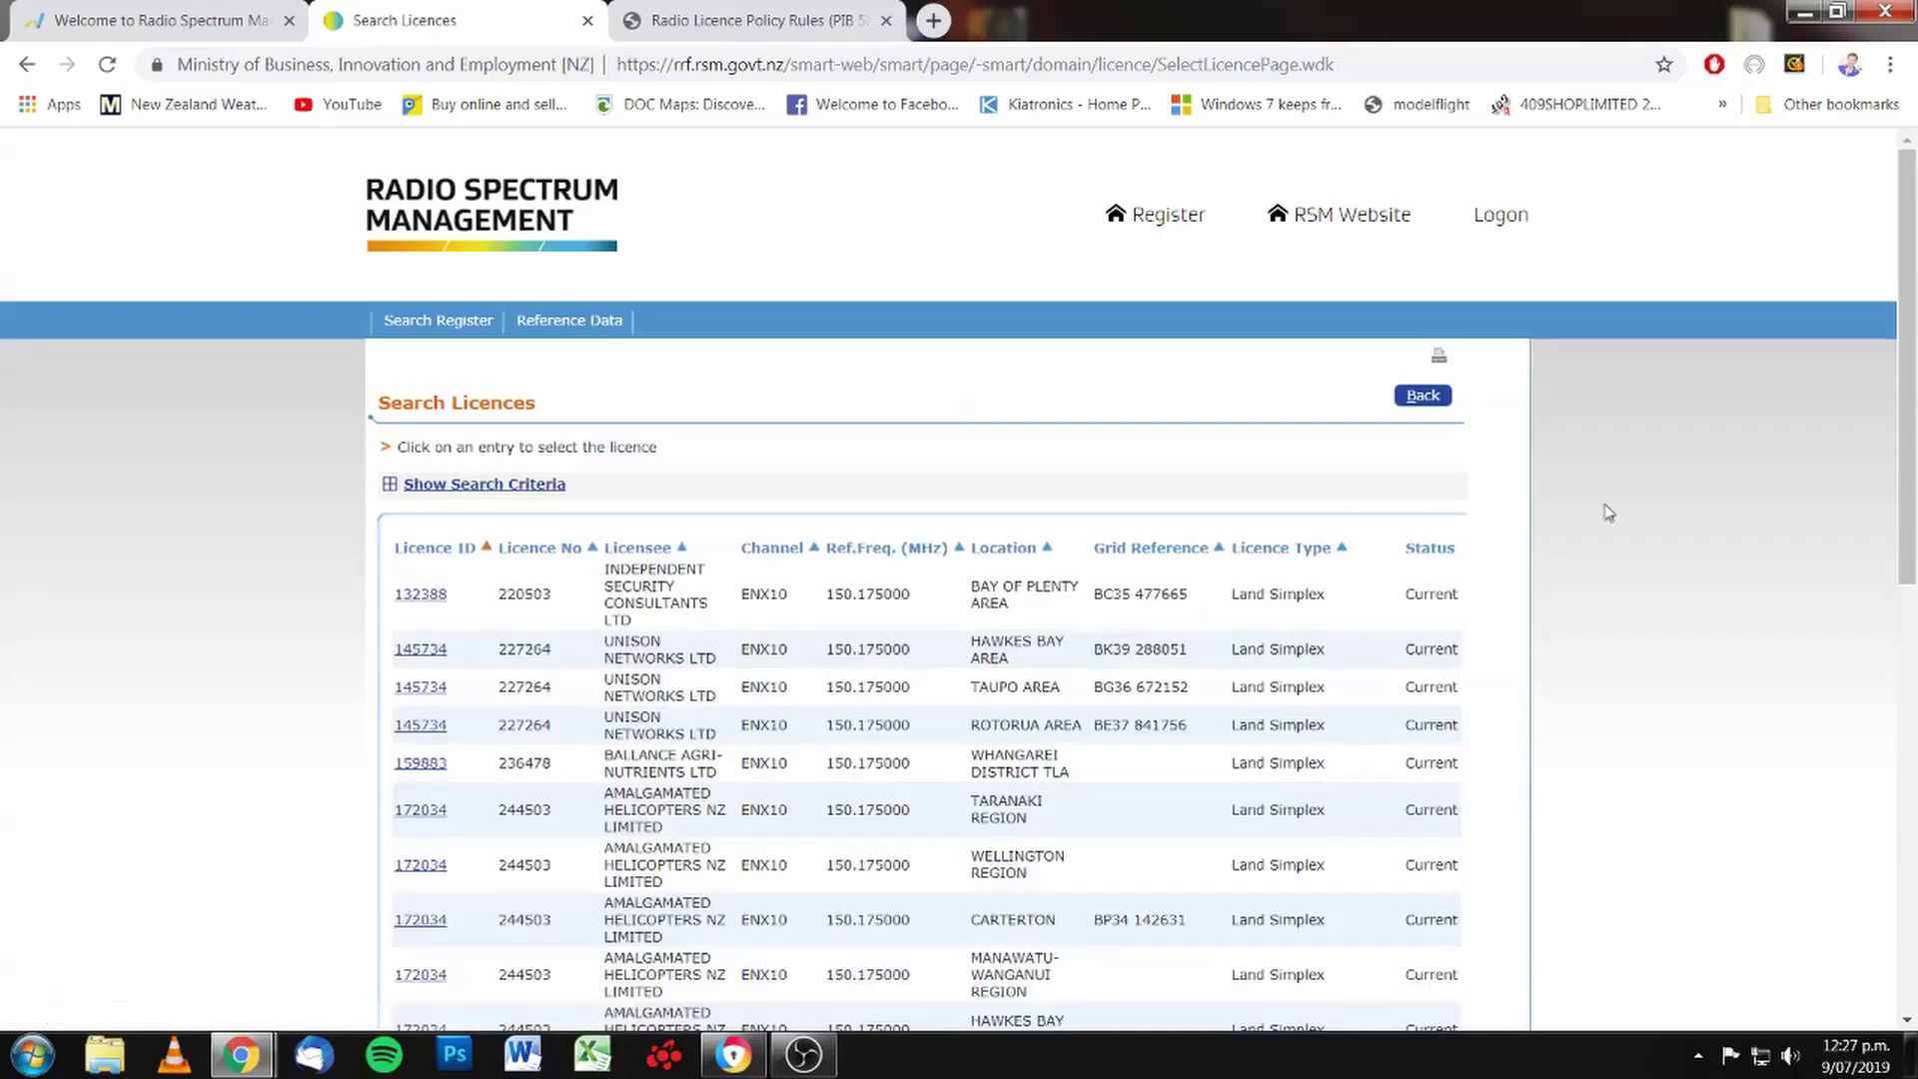
{"action": "scroll", "coordinate": [1687, 560], "scroll_direction": "down", "scroll_amount": 3}
{"action": "scroll", "coordinate": [1683, 561], "scroll_direction": "down", "scroll_amount": 3}
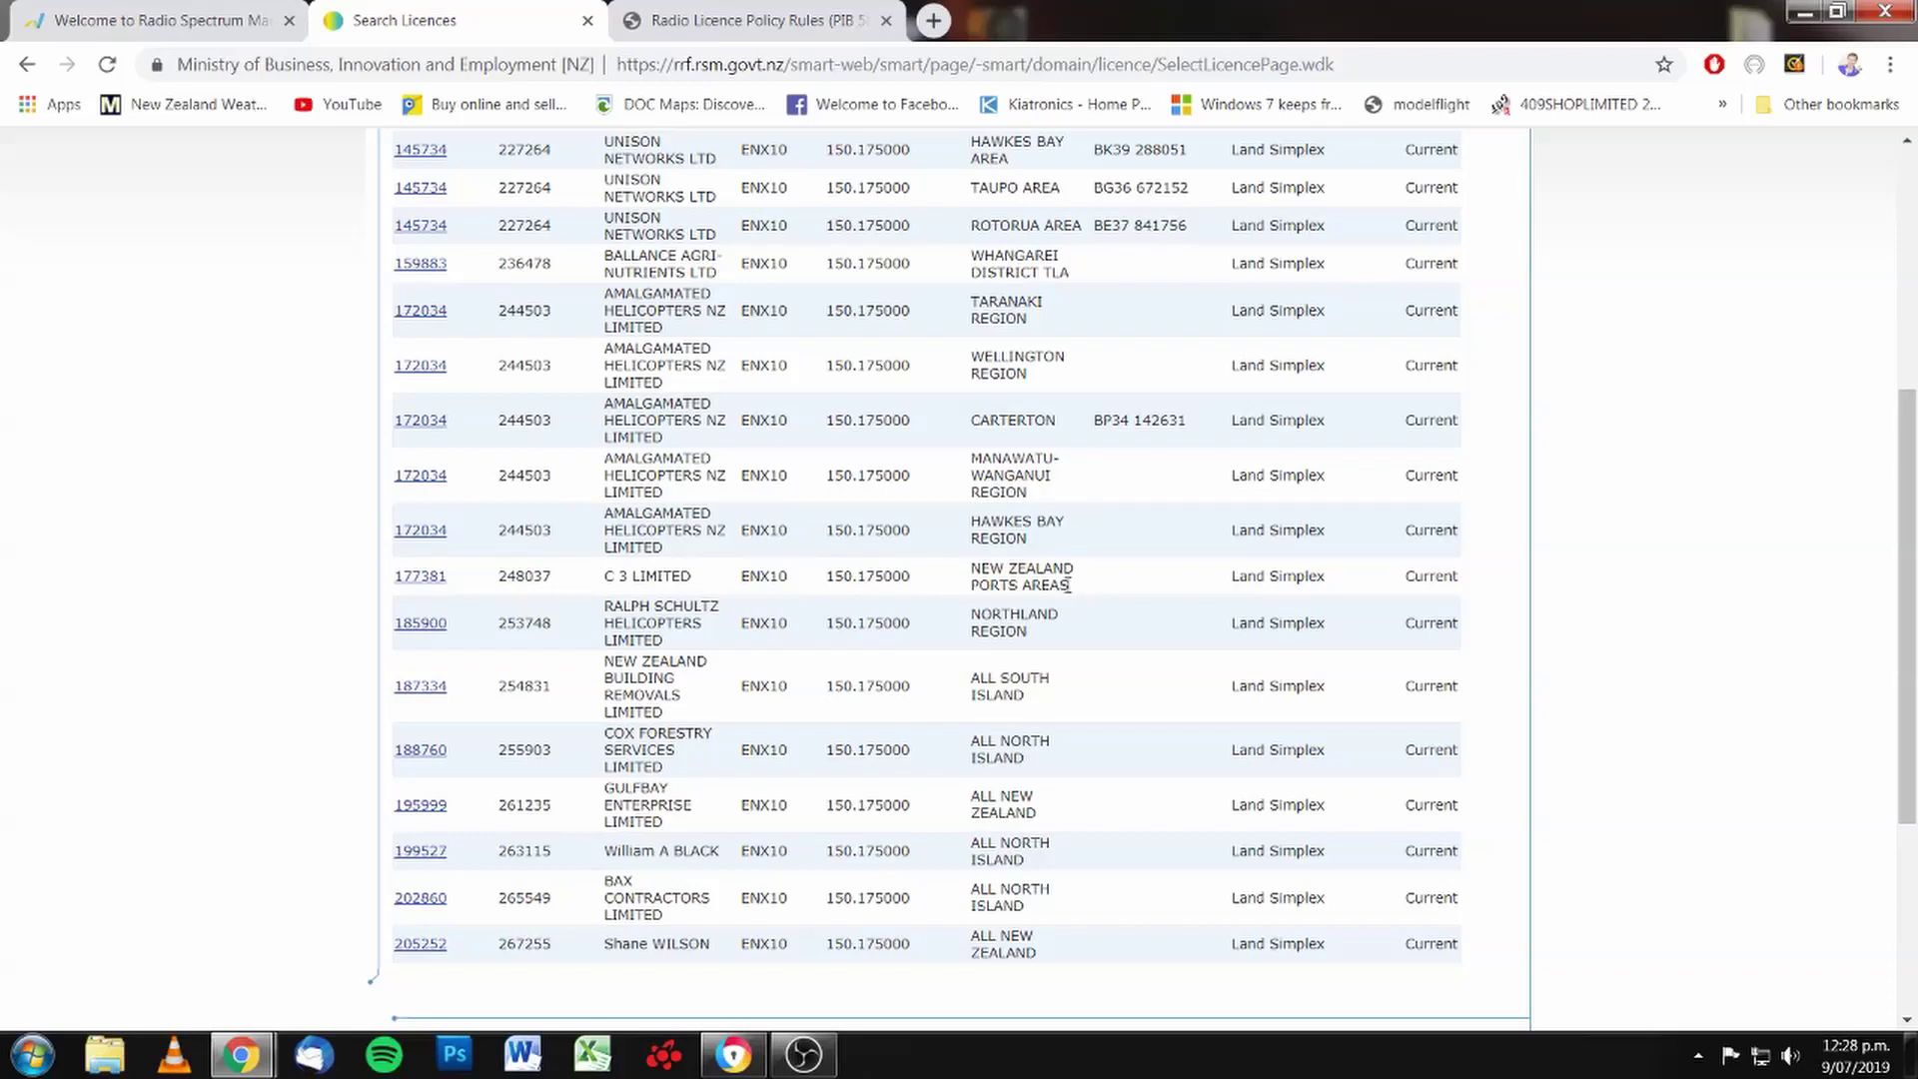
{"action": "left_click", "coordinate": [421, 579]}
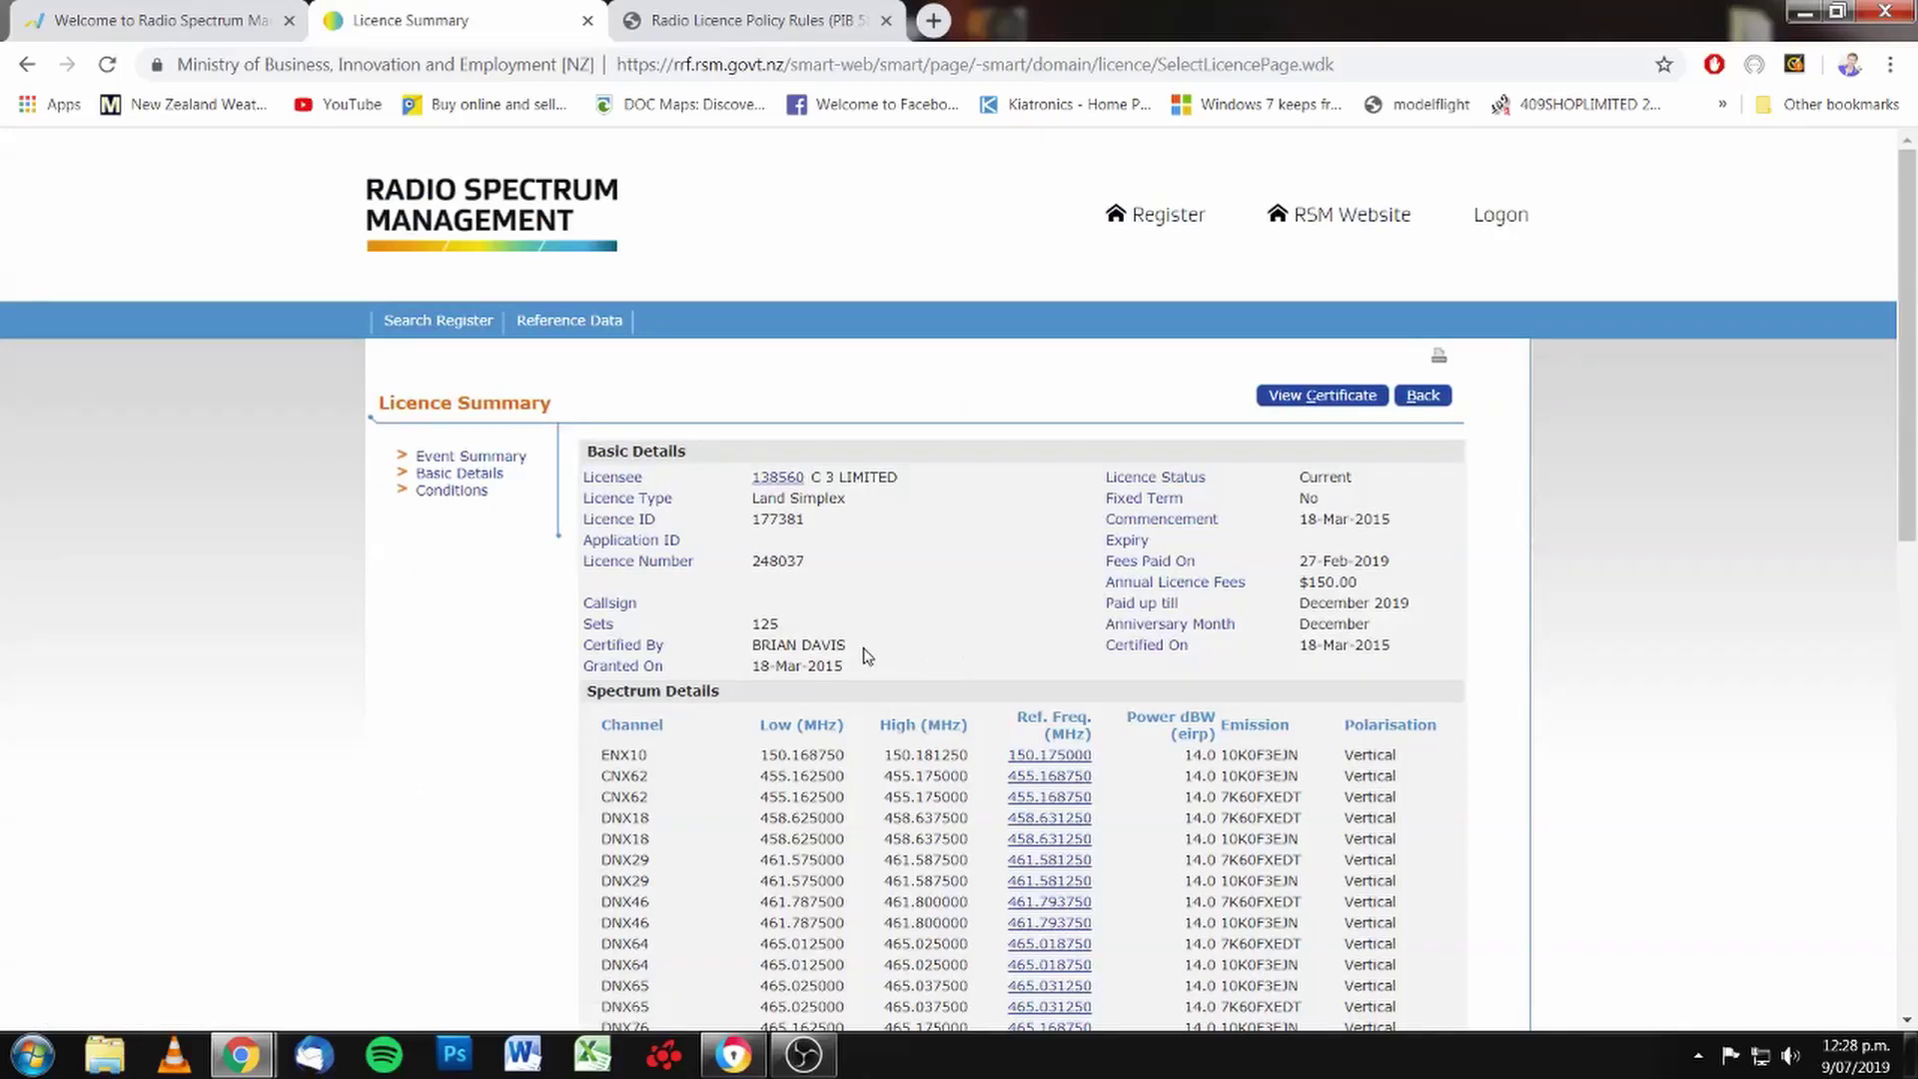
{"action": "scroll", "coordinate": [1623, 659], "scroll_direction": "down", "scroll_amount": 4}
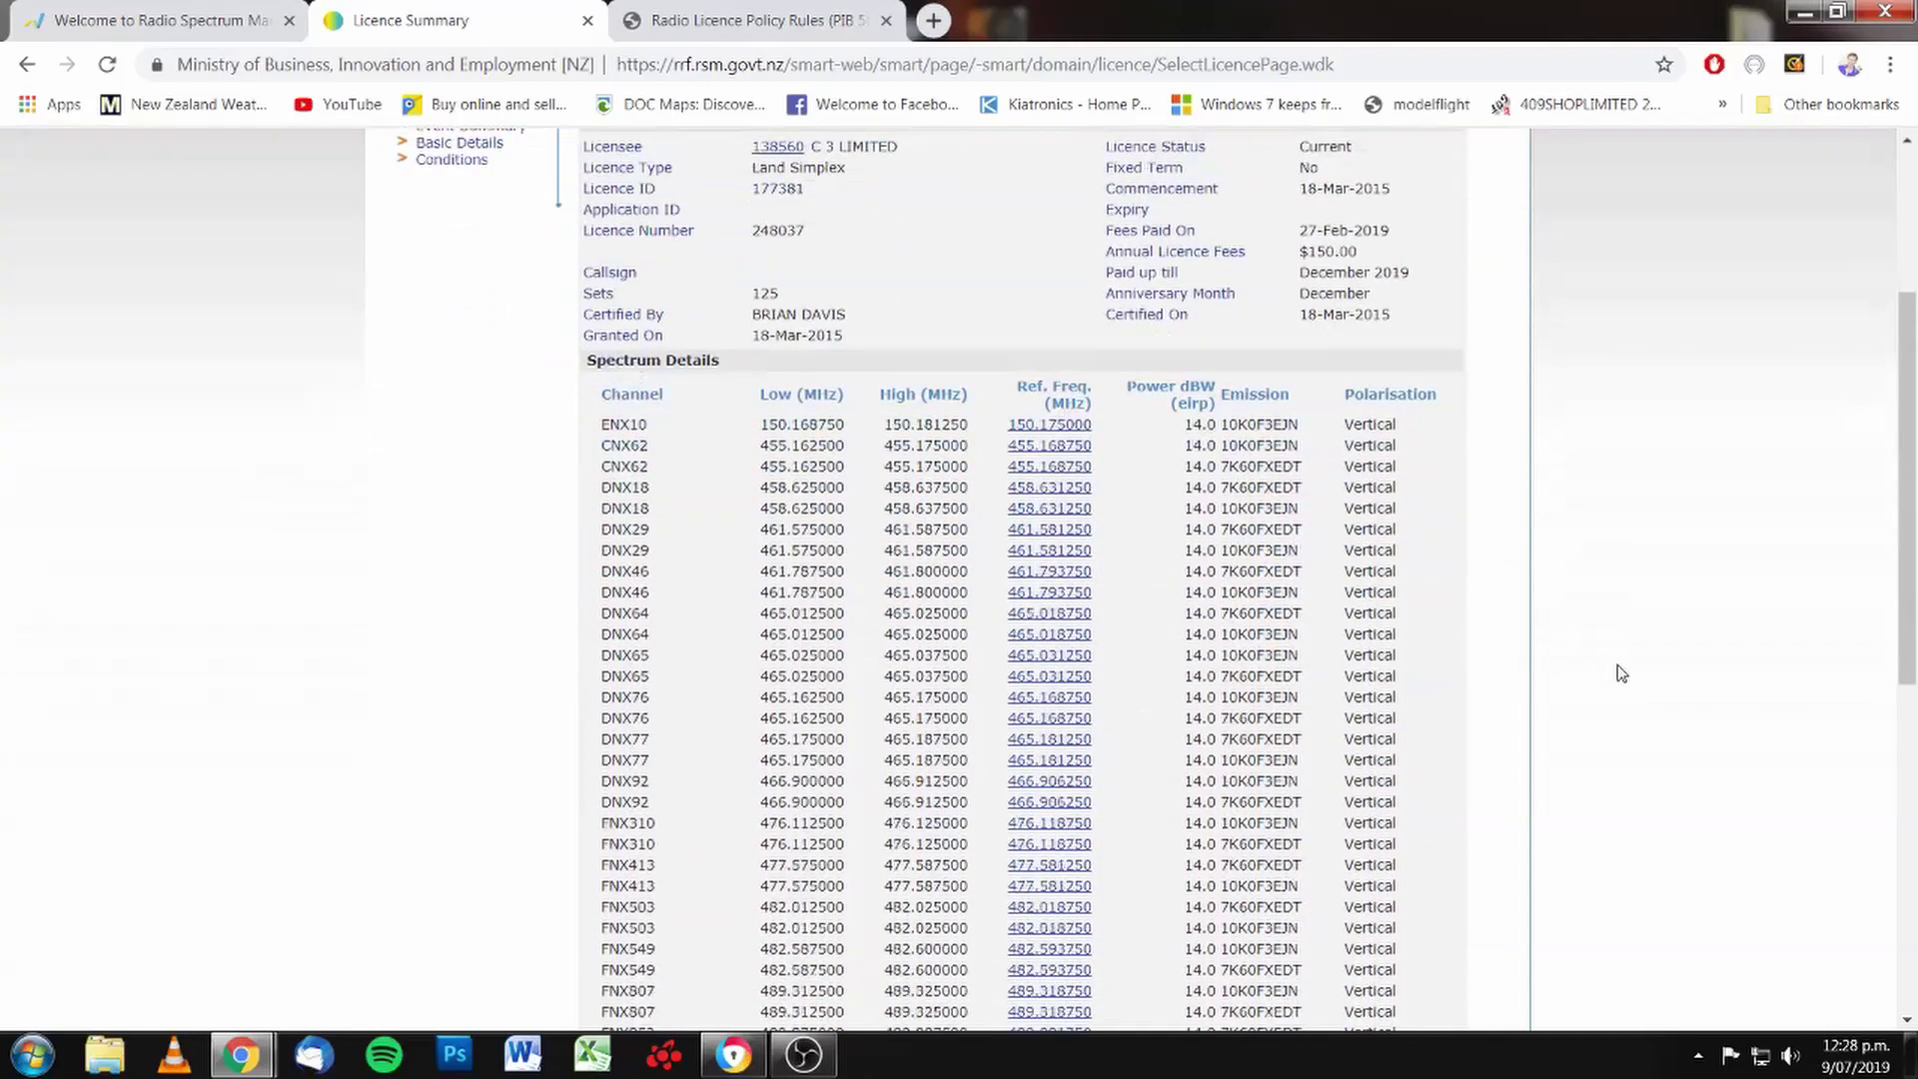
{"action": "scroll", "coordinate": [1622, 674], "scroll_direction": "down", "scroll_amount": 3}
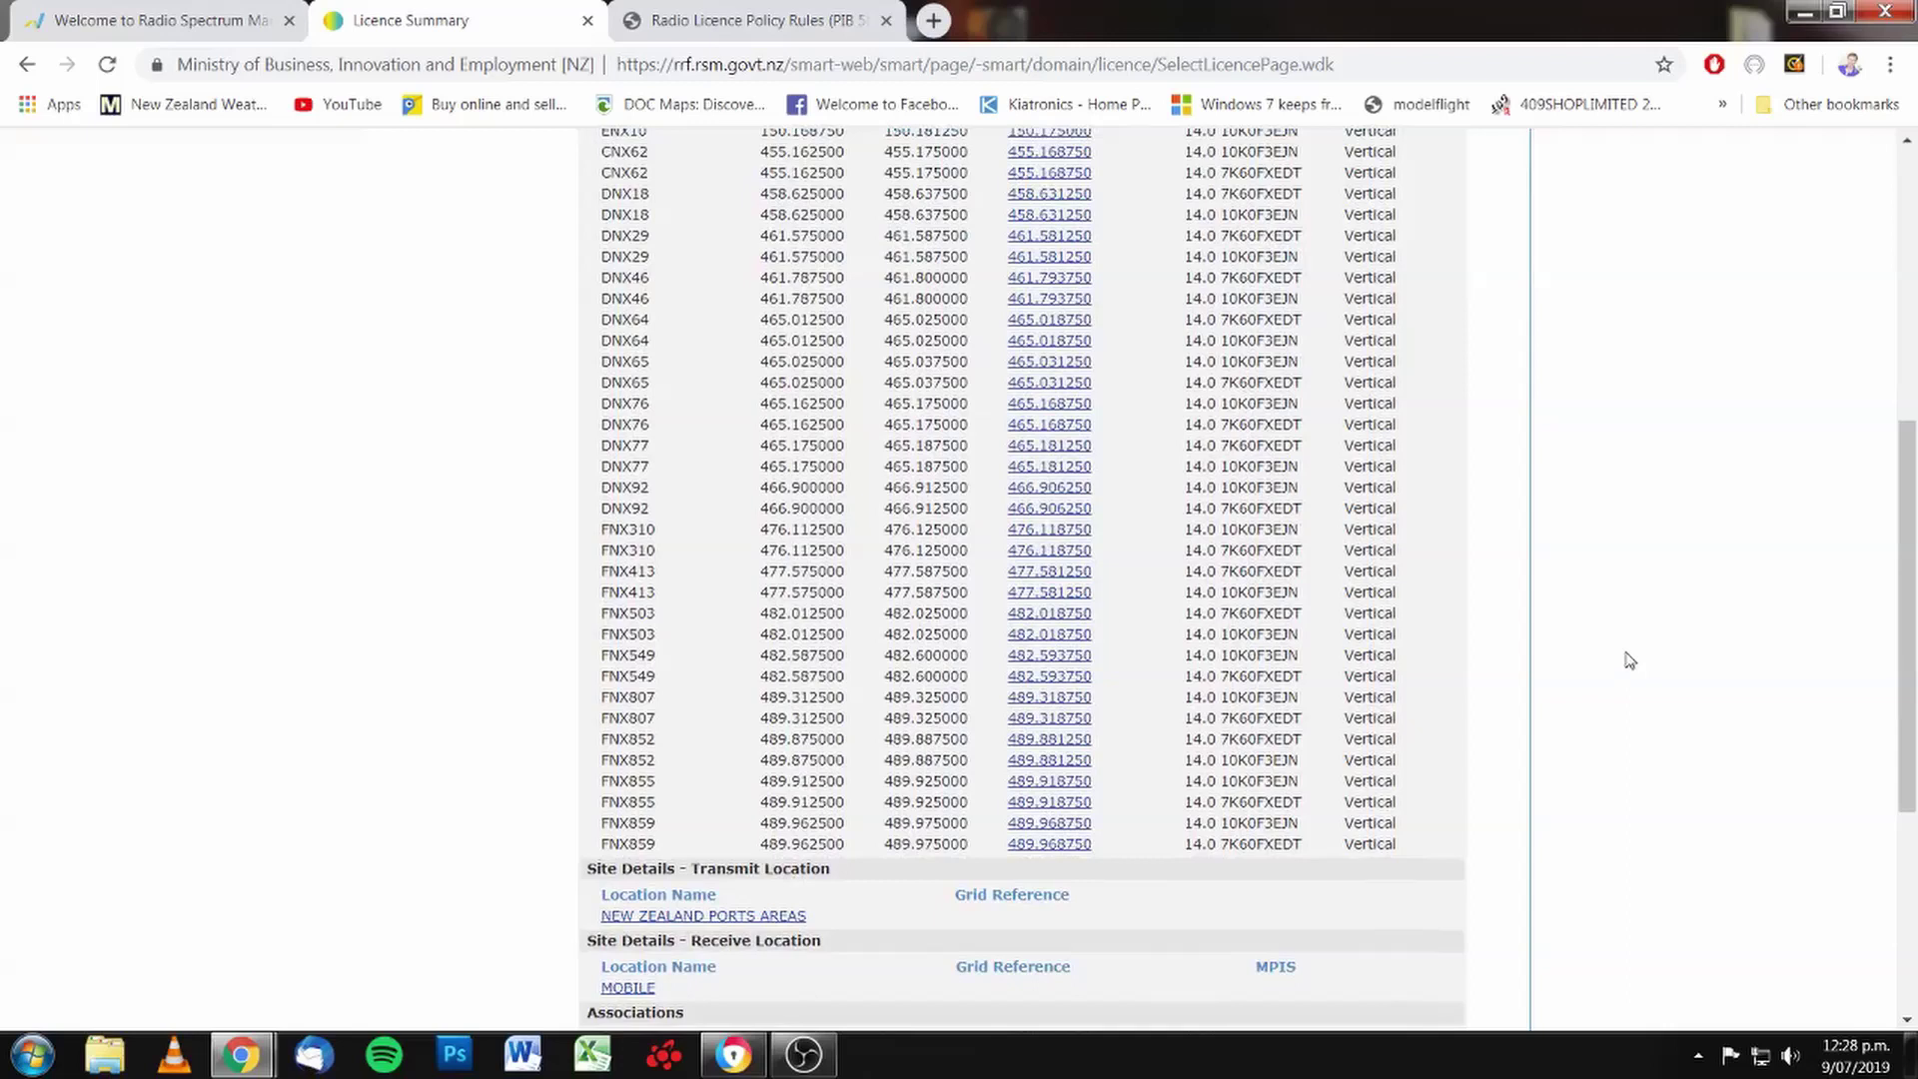
{"action": "scroll", "coordinate": [1631, 659], "scroll_direction": "up", "scroll_amount": 1}
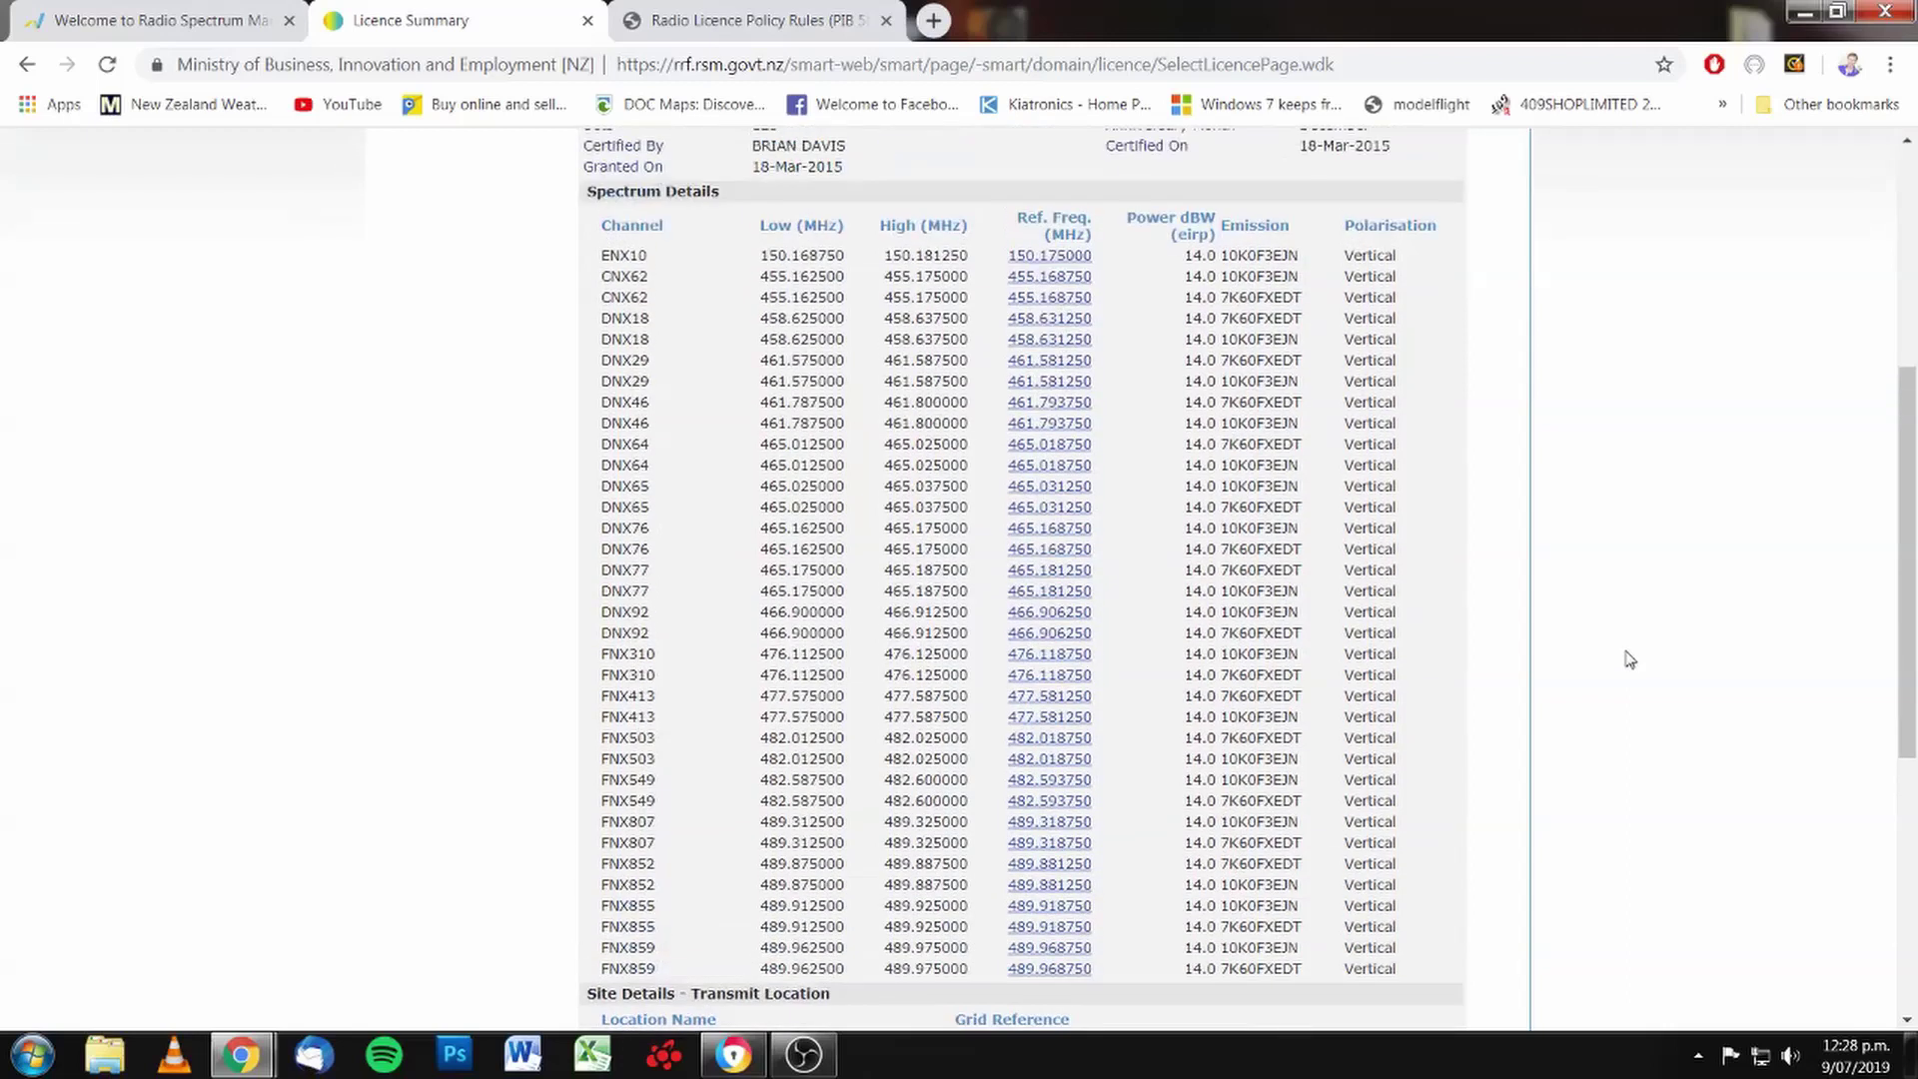
{"action": "scroll", "coordinate": [1628, 657], "scroll_direction": "down", "scroll_amount": 1}
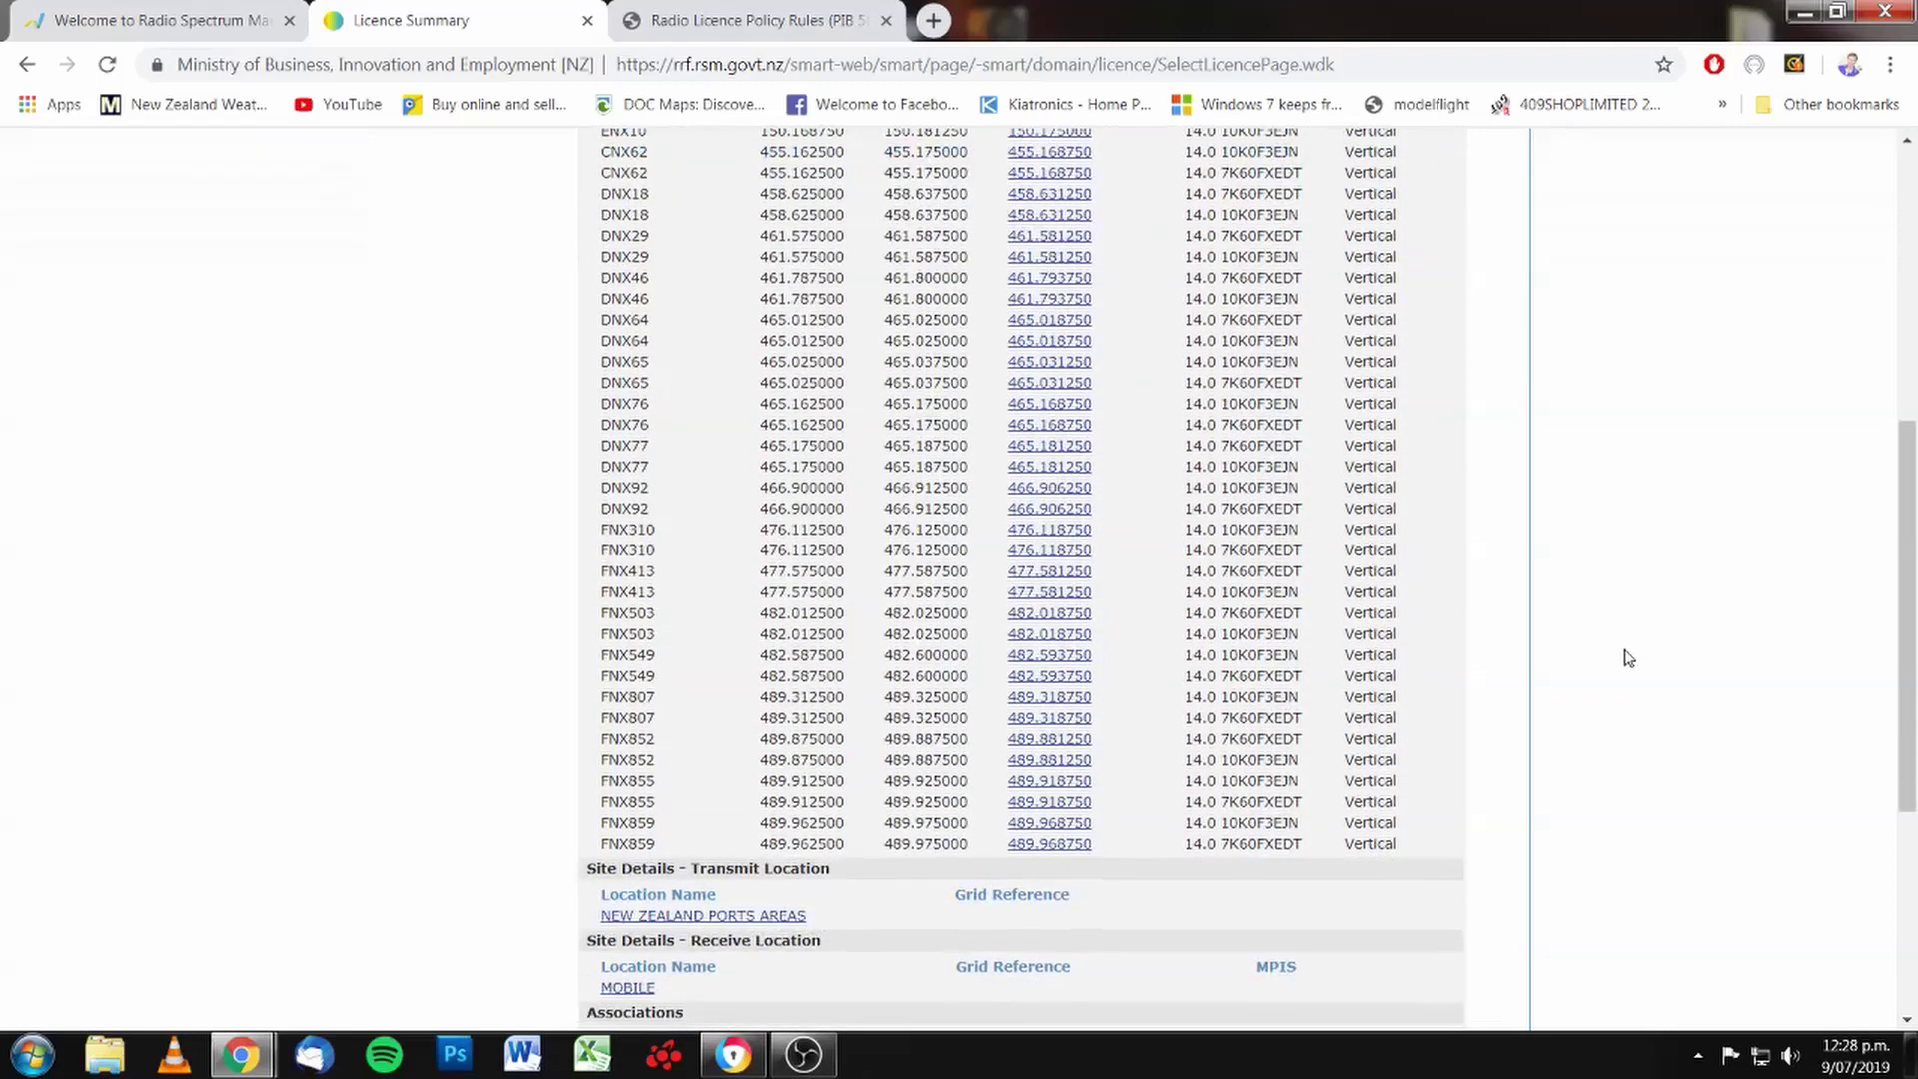
{"action": "scroll", "coordinate": [1628, 657], "scroll_direction": "up", "scroll_amount": 1}
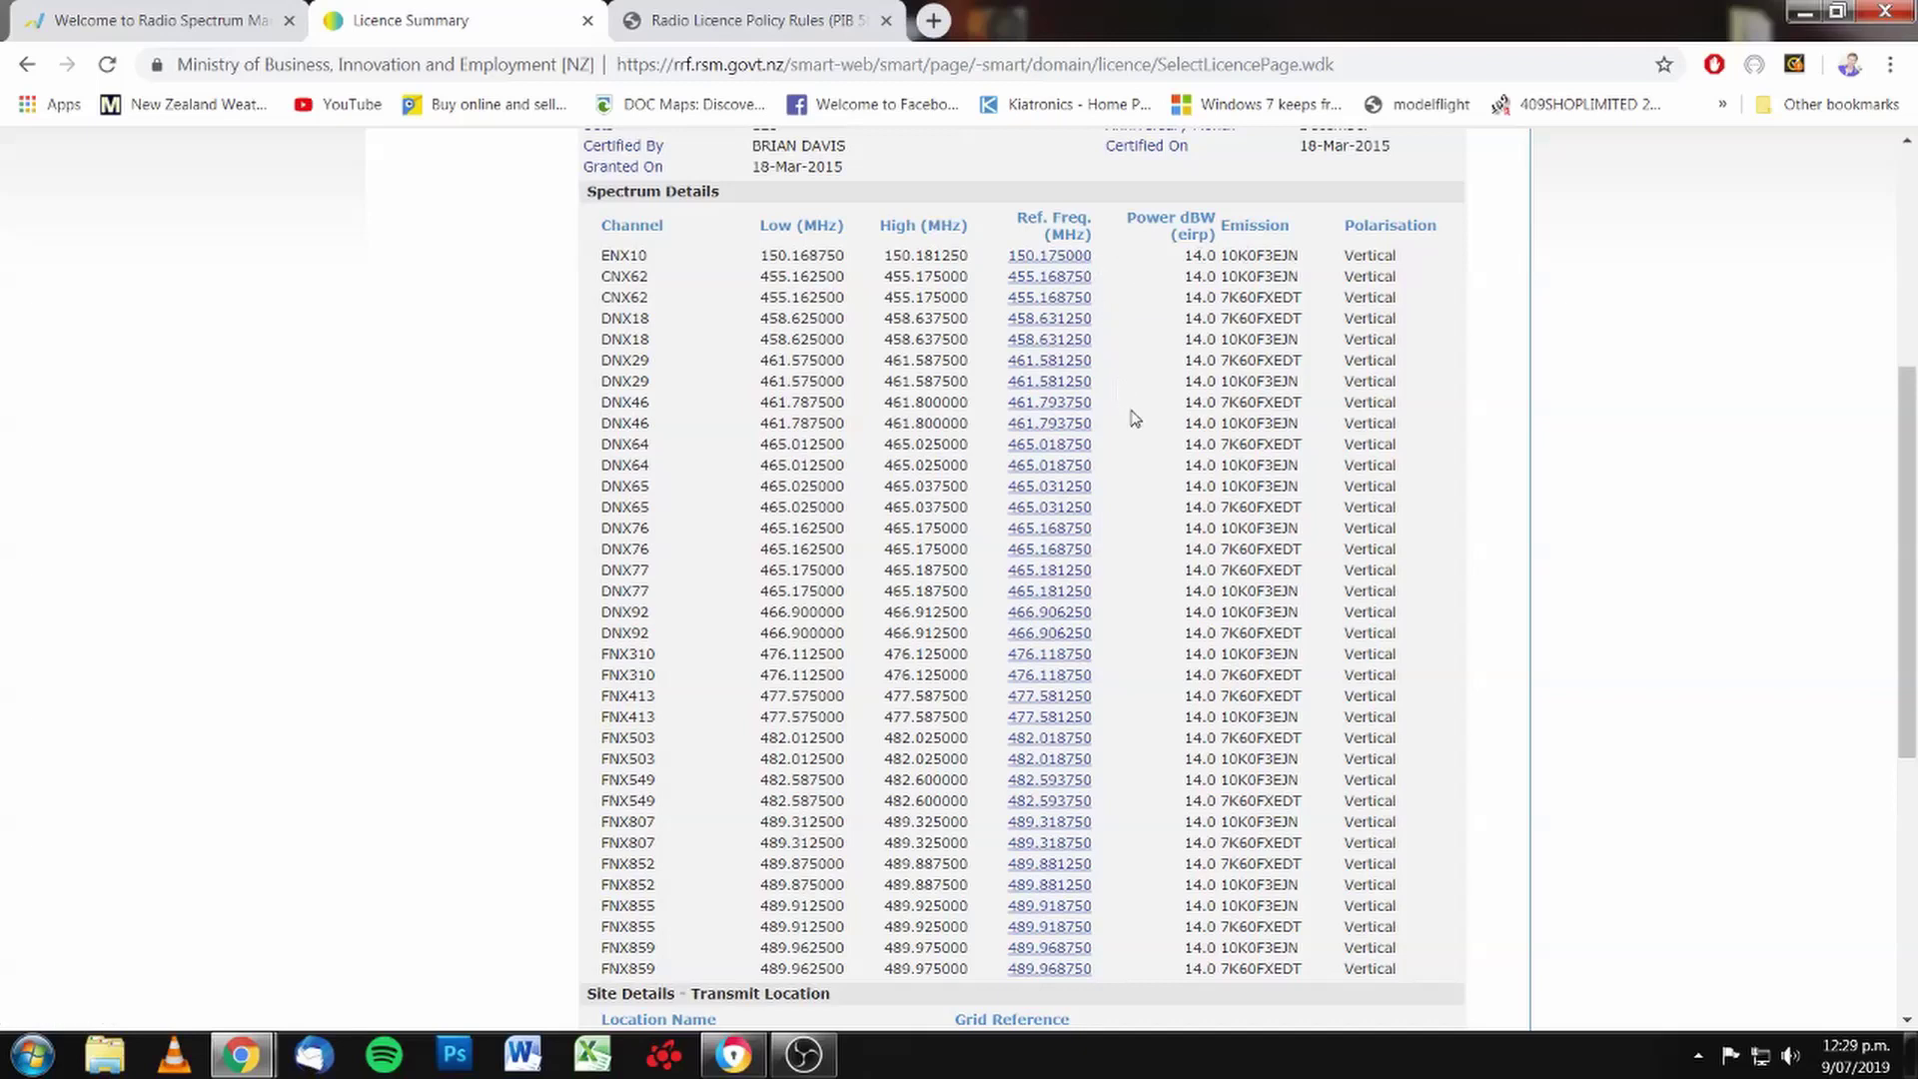
{"action": "scroll", "coordinate": [1135, 452], "scroll_direction": "up", "scroll_amount": 4}
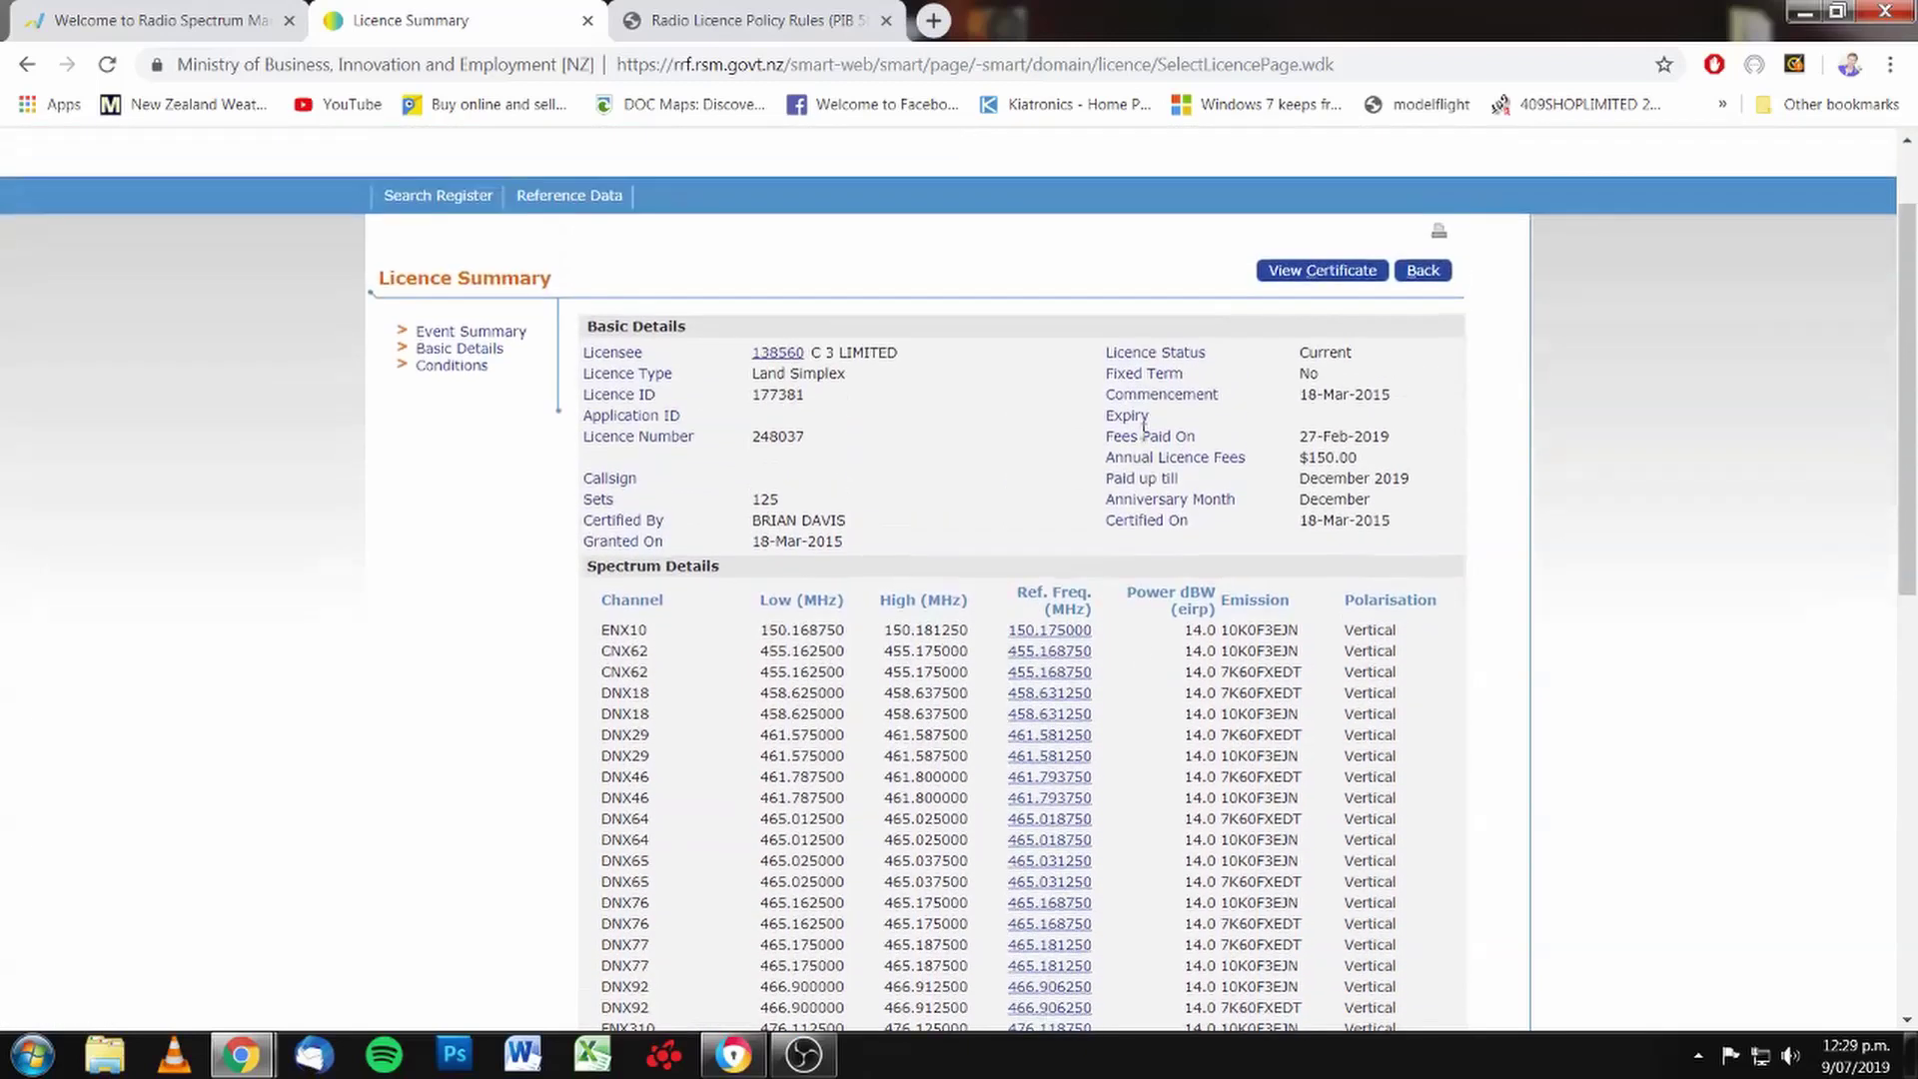
- Open licence 177381's conditions, showing the coded squelch/CTCSS and co-channel interference requirements
{"action": "left_click", "coordinate": [439, 368]}
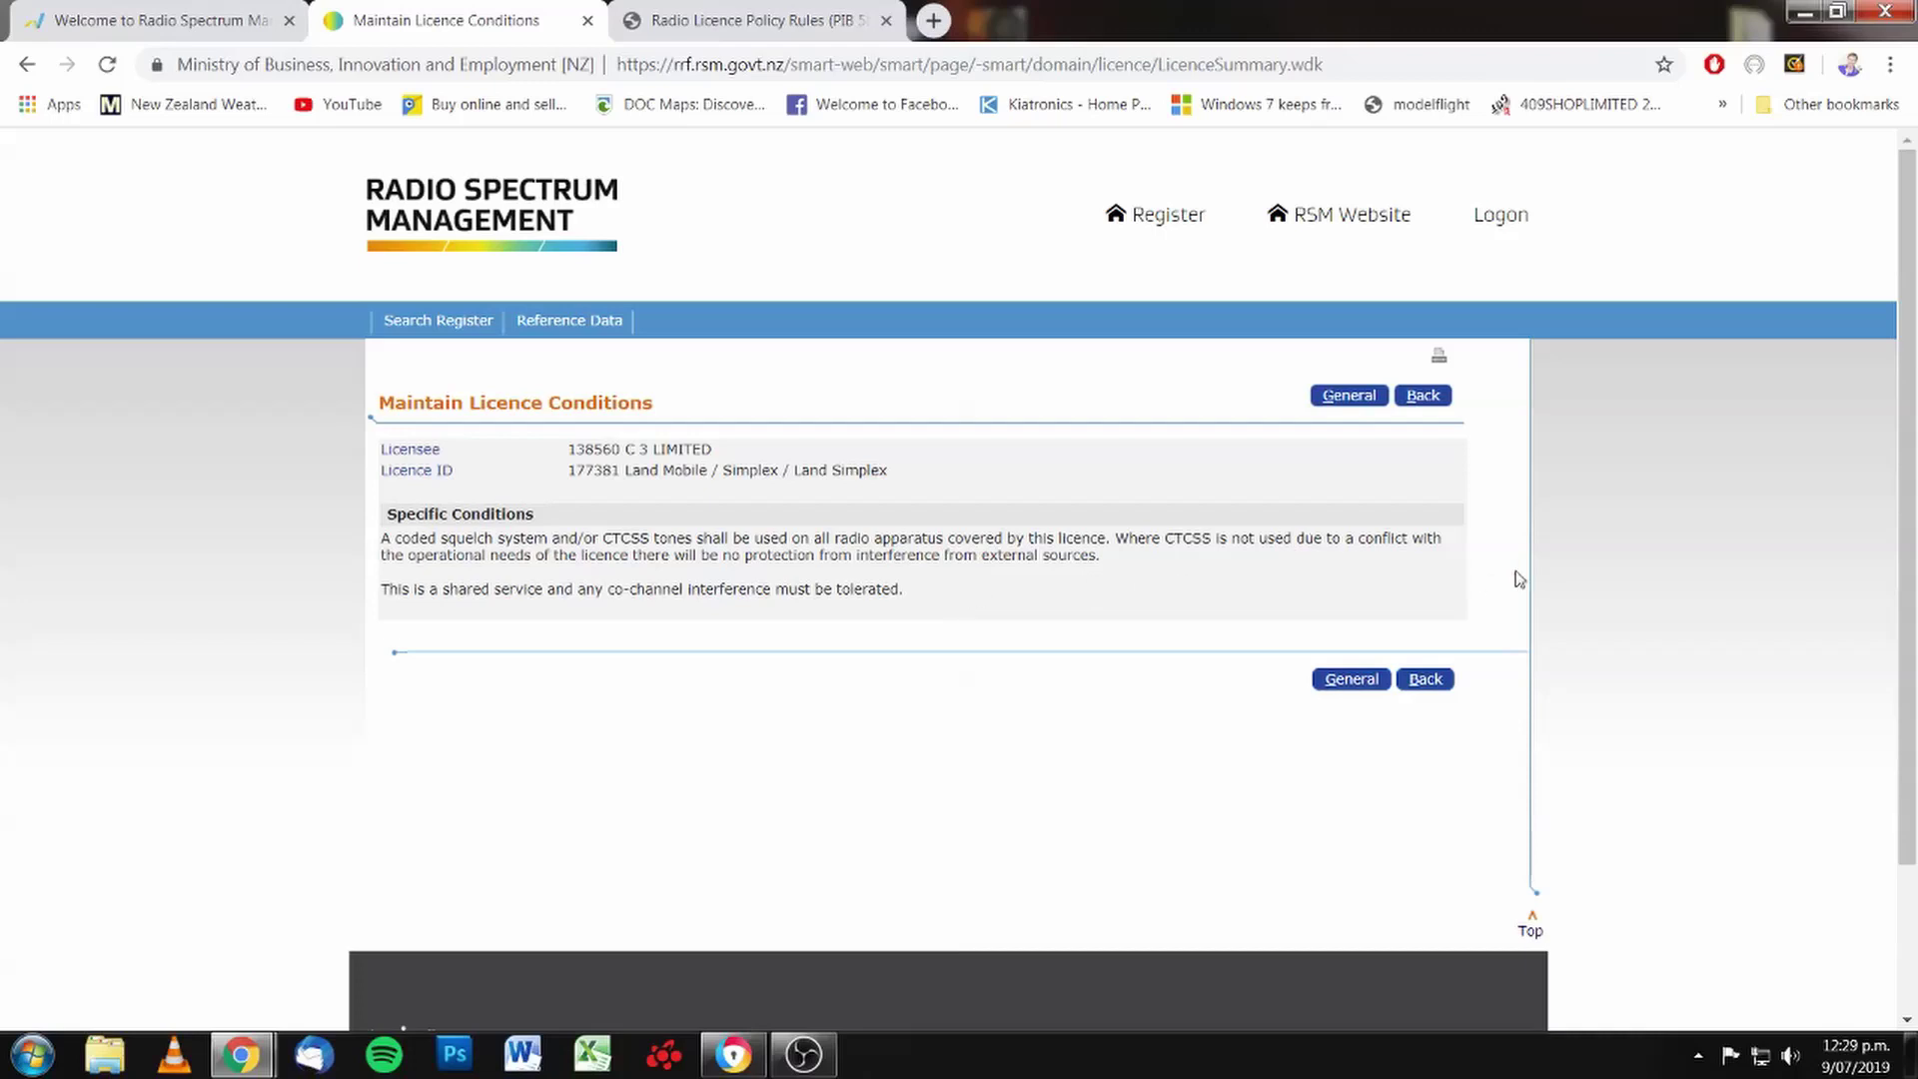
- Go back through the licence summary and channel results to the register's start page
{"action": "left_click", "coordinate": [1426, 398]}
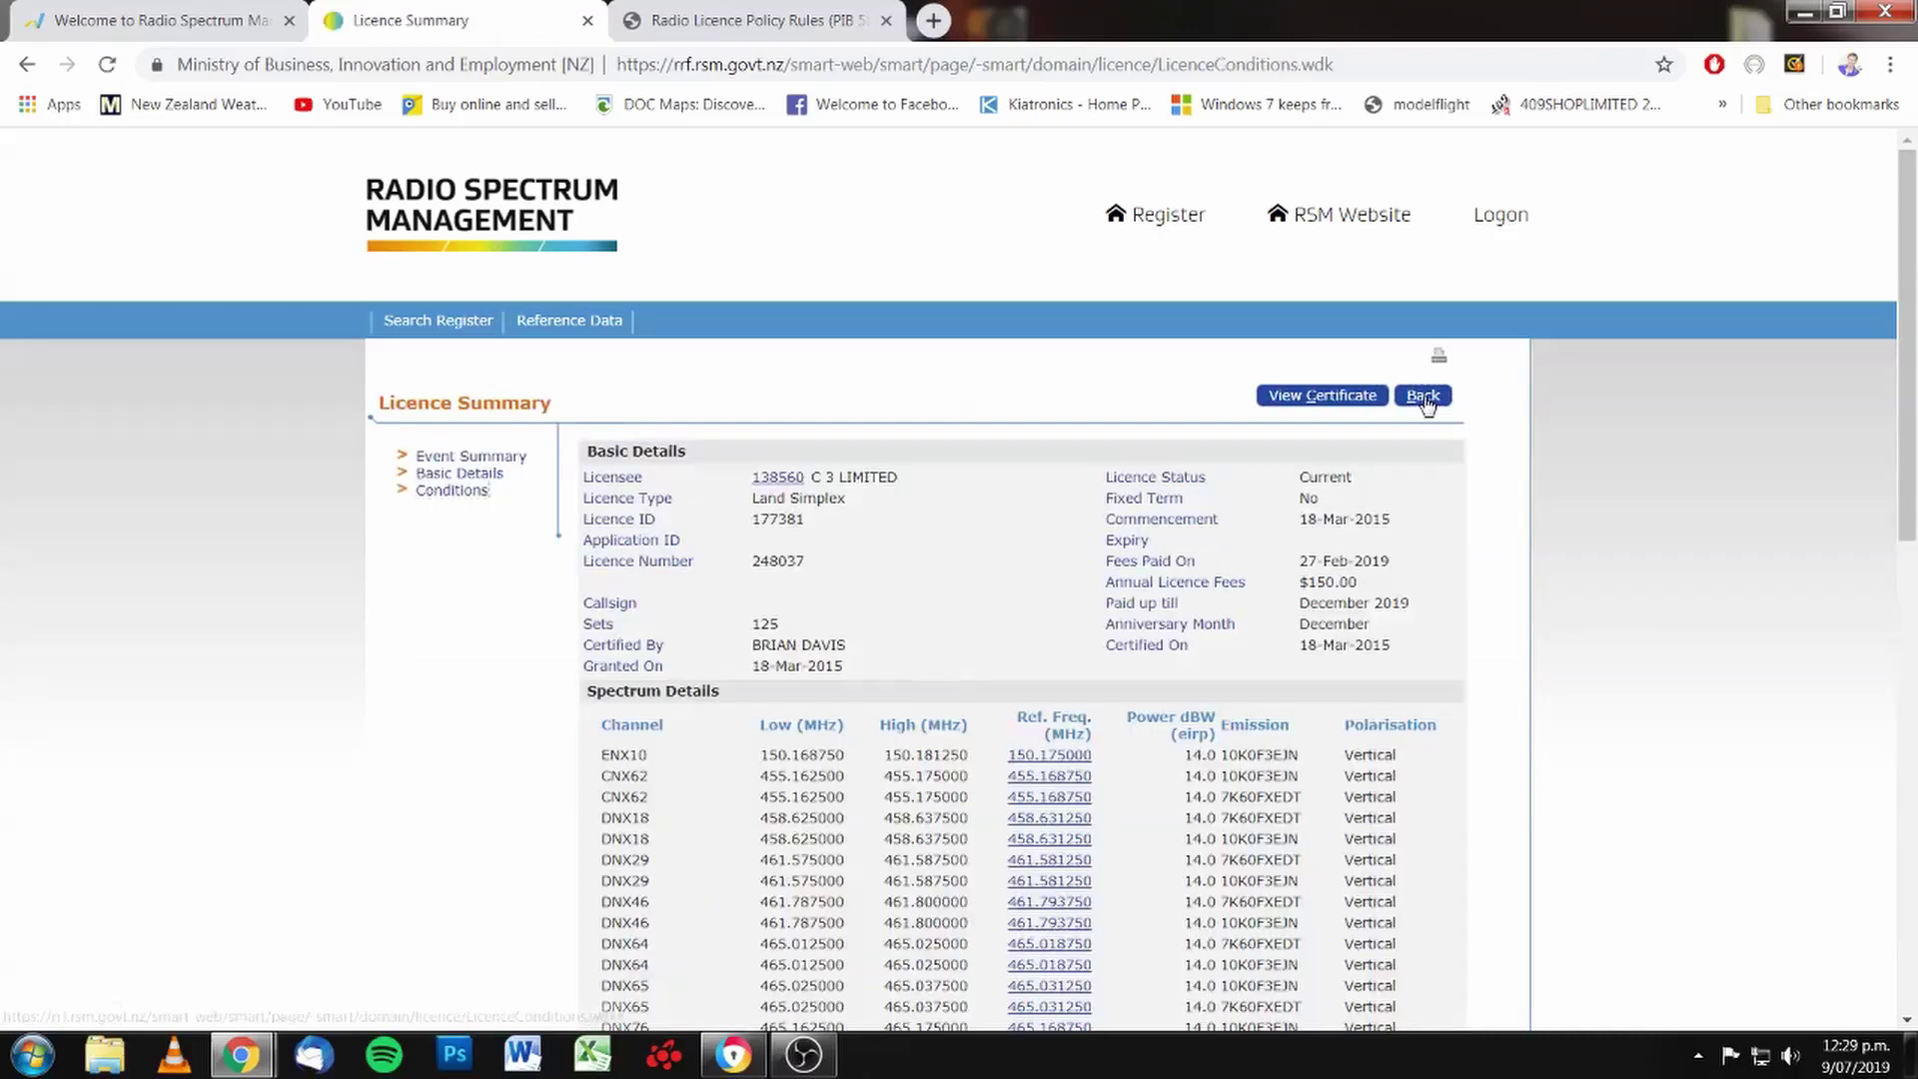
{"action": "scroll", "coordinate": [1418, 400], "scroll_direction": "down", "scroll_amount": 1}
{"action": "left_click", "coordinate": [1422, 272]}
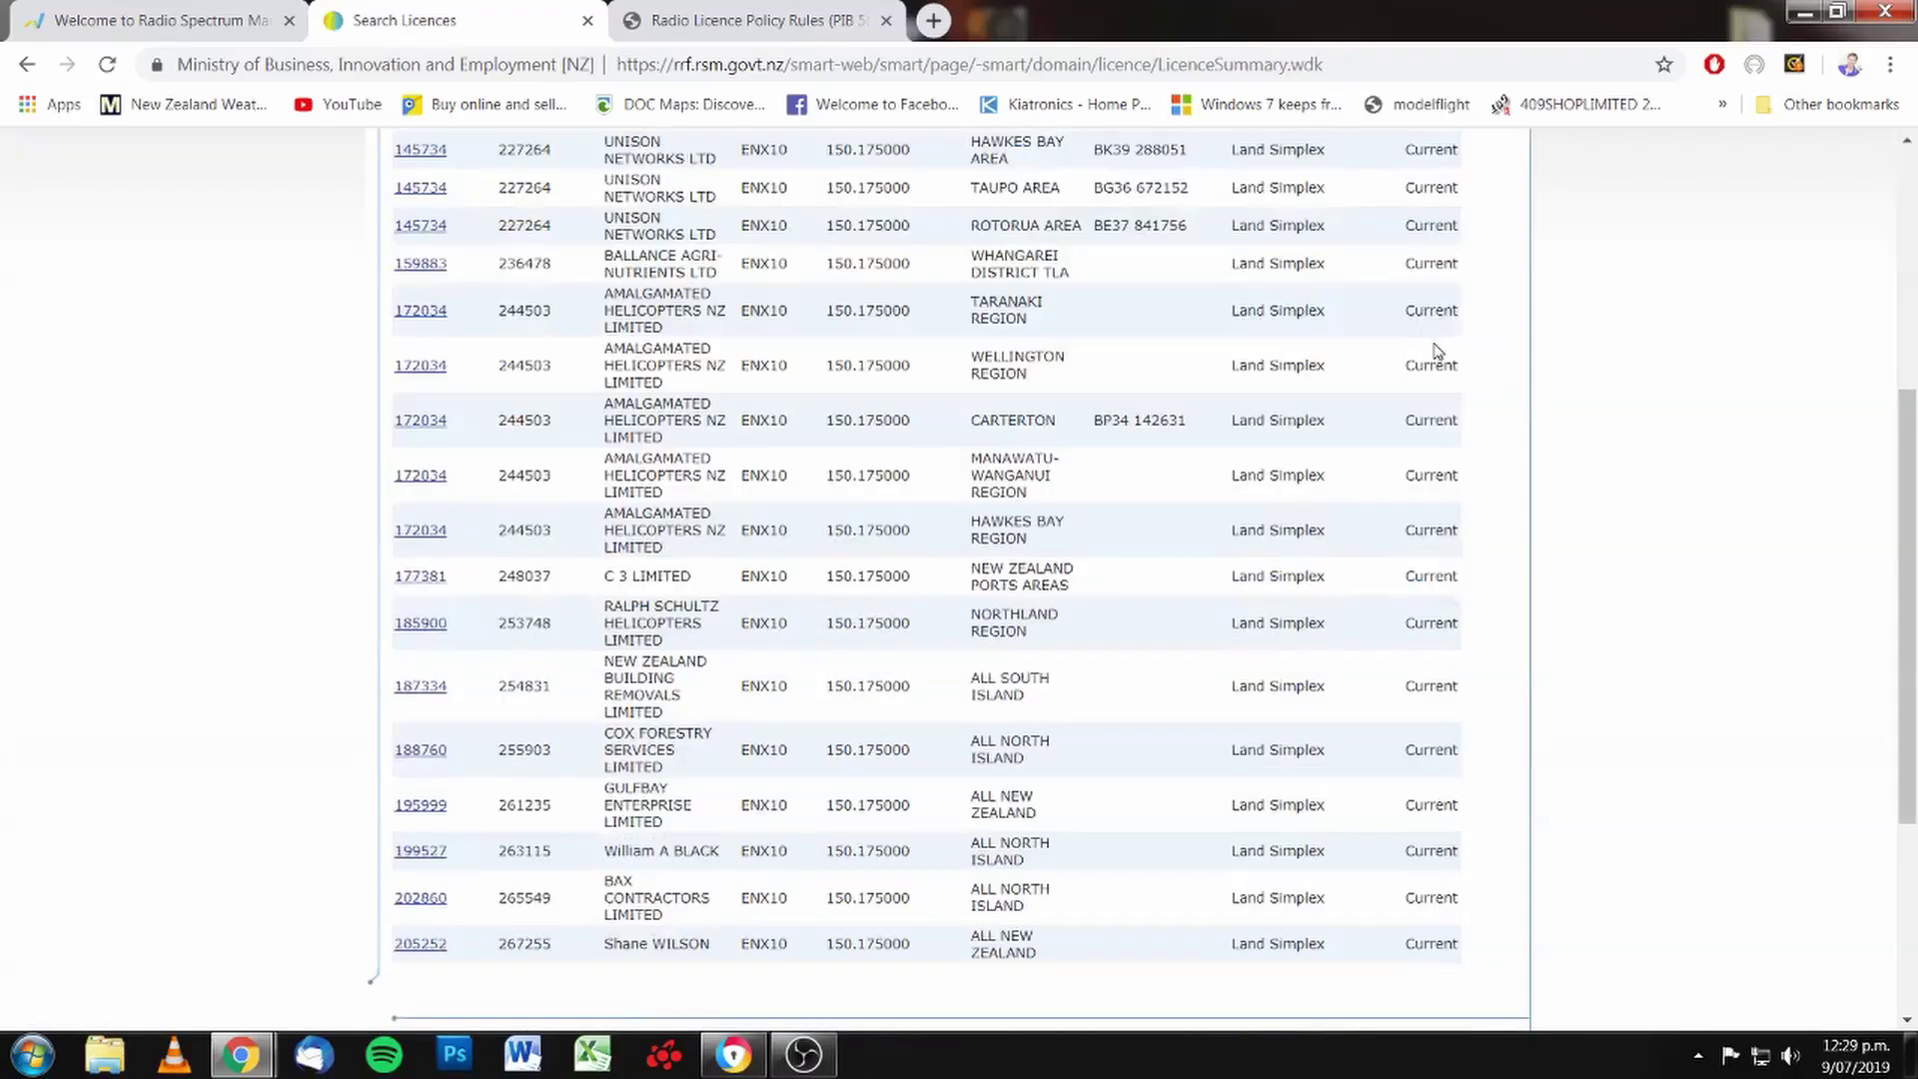
{"action": "scroll", "coordinate": [1566, 435], "scroll_direction": "up", "scroll_amount": 5}
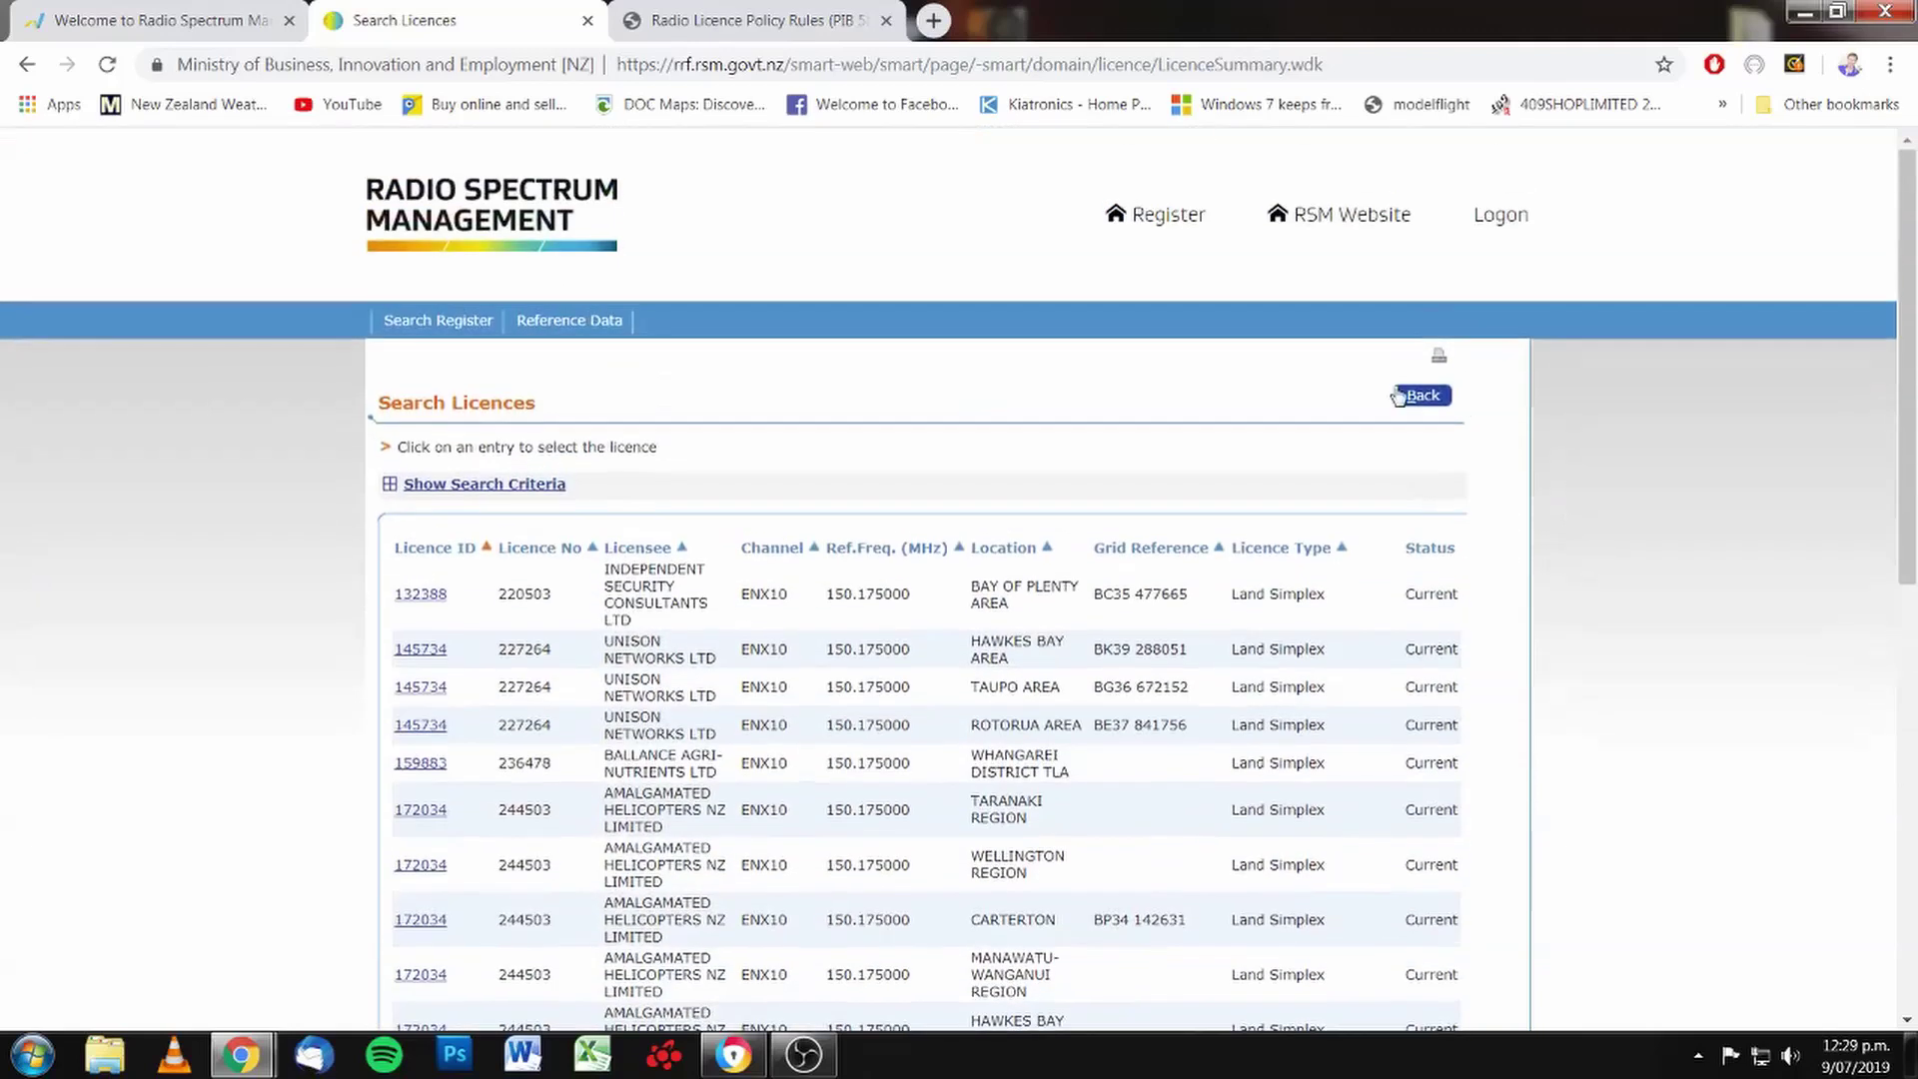
{"action": "left_click", "coordinate": [1420, 396]}
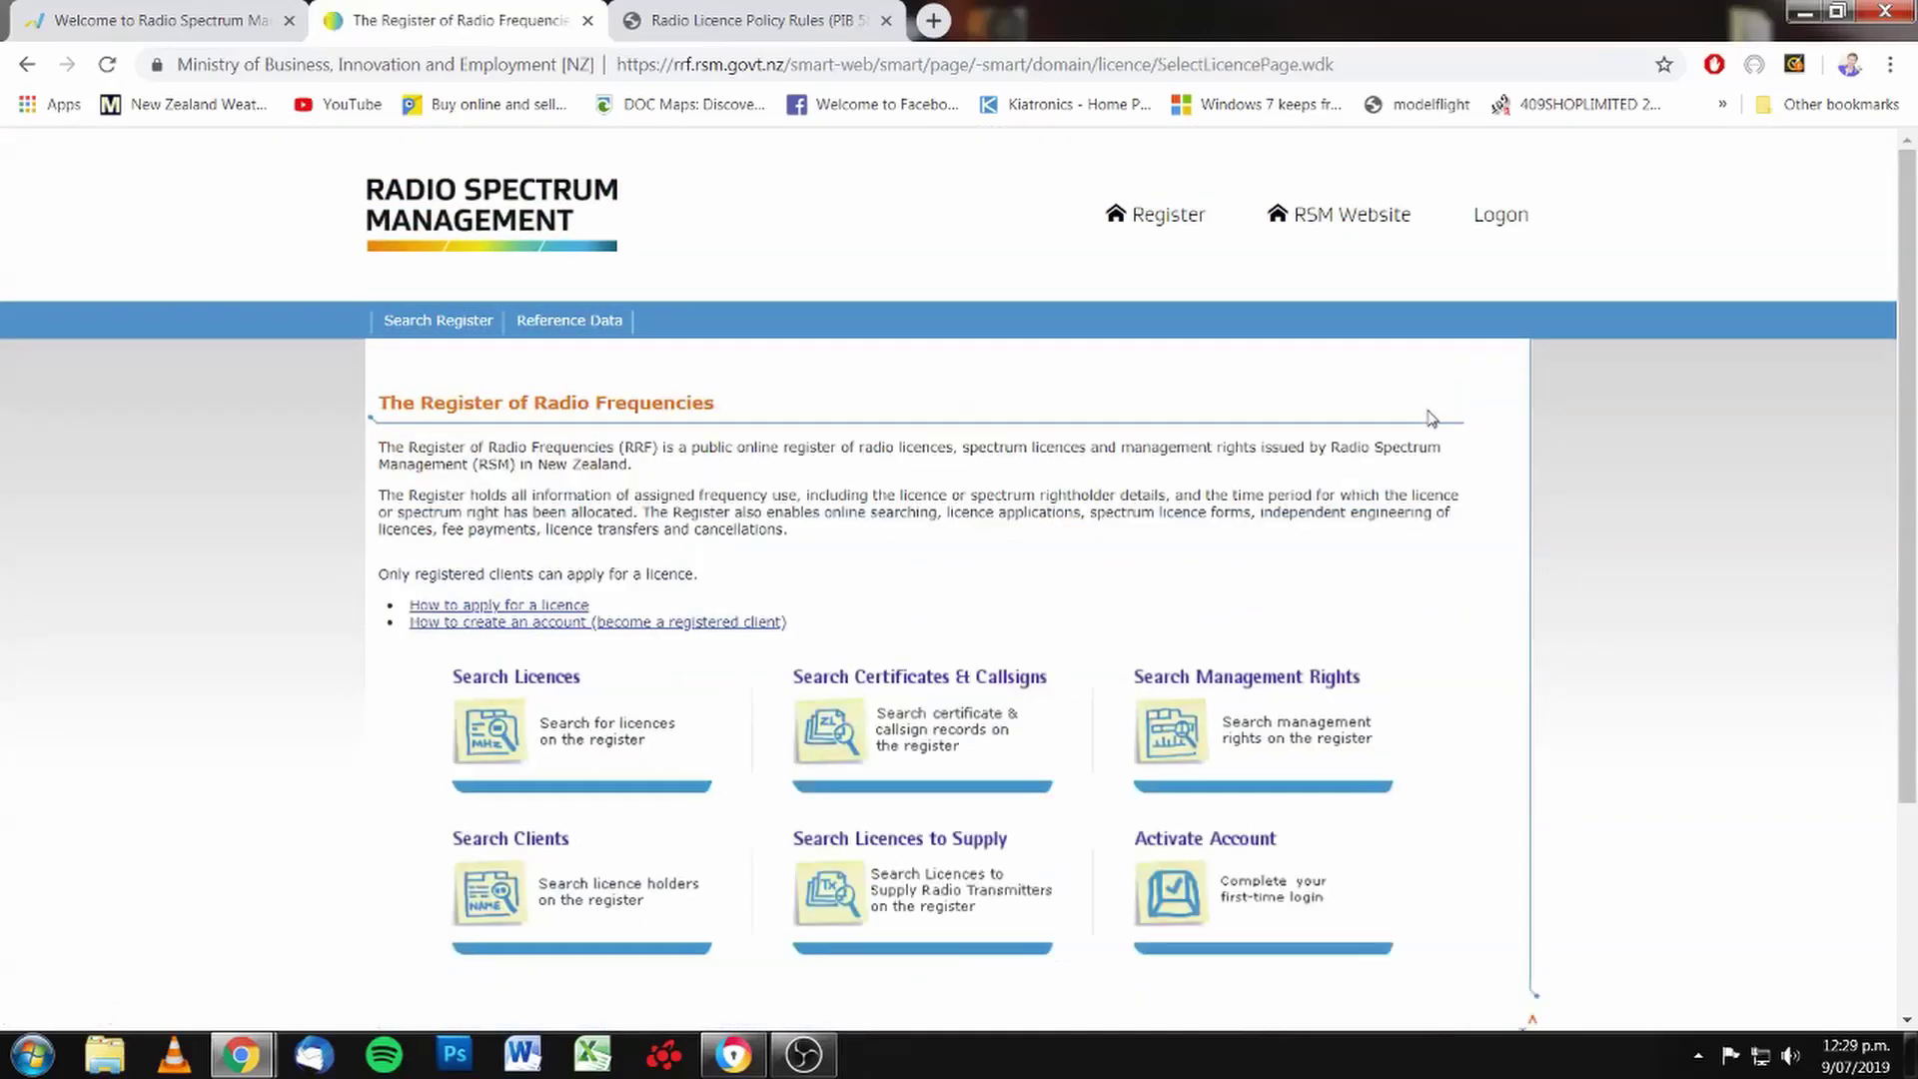
- Search licences by licensee IFS GROWTH LIMITED to list licence 196880 on EEX56 and EEX21
{"action": "left_click", "coordinate": [499, 740]}
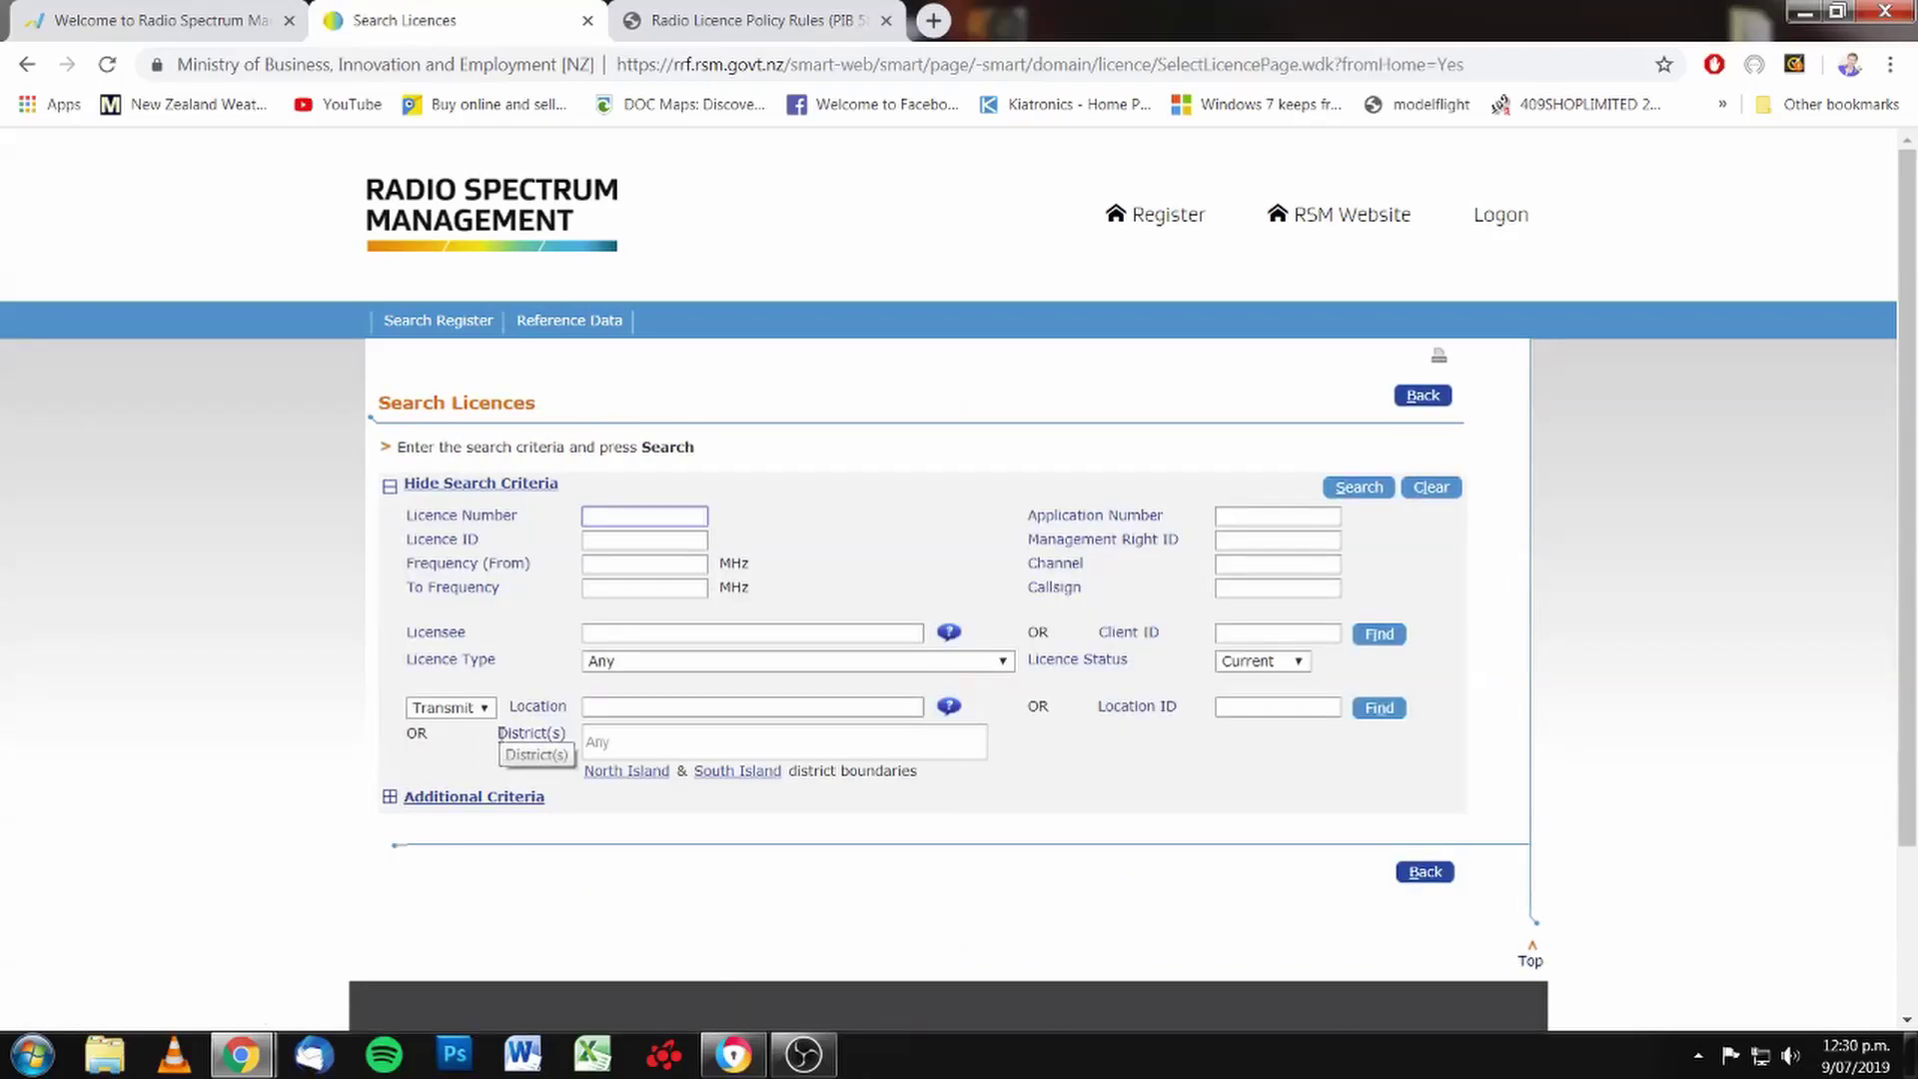
{"action": "left_click", "coordinate": [628, 632]}
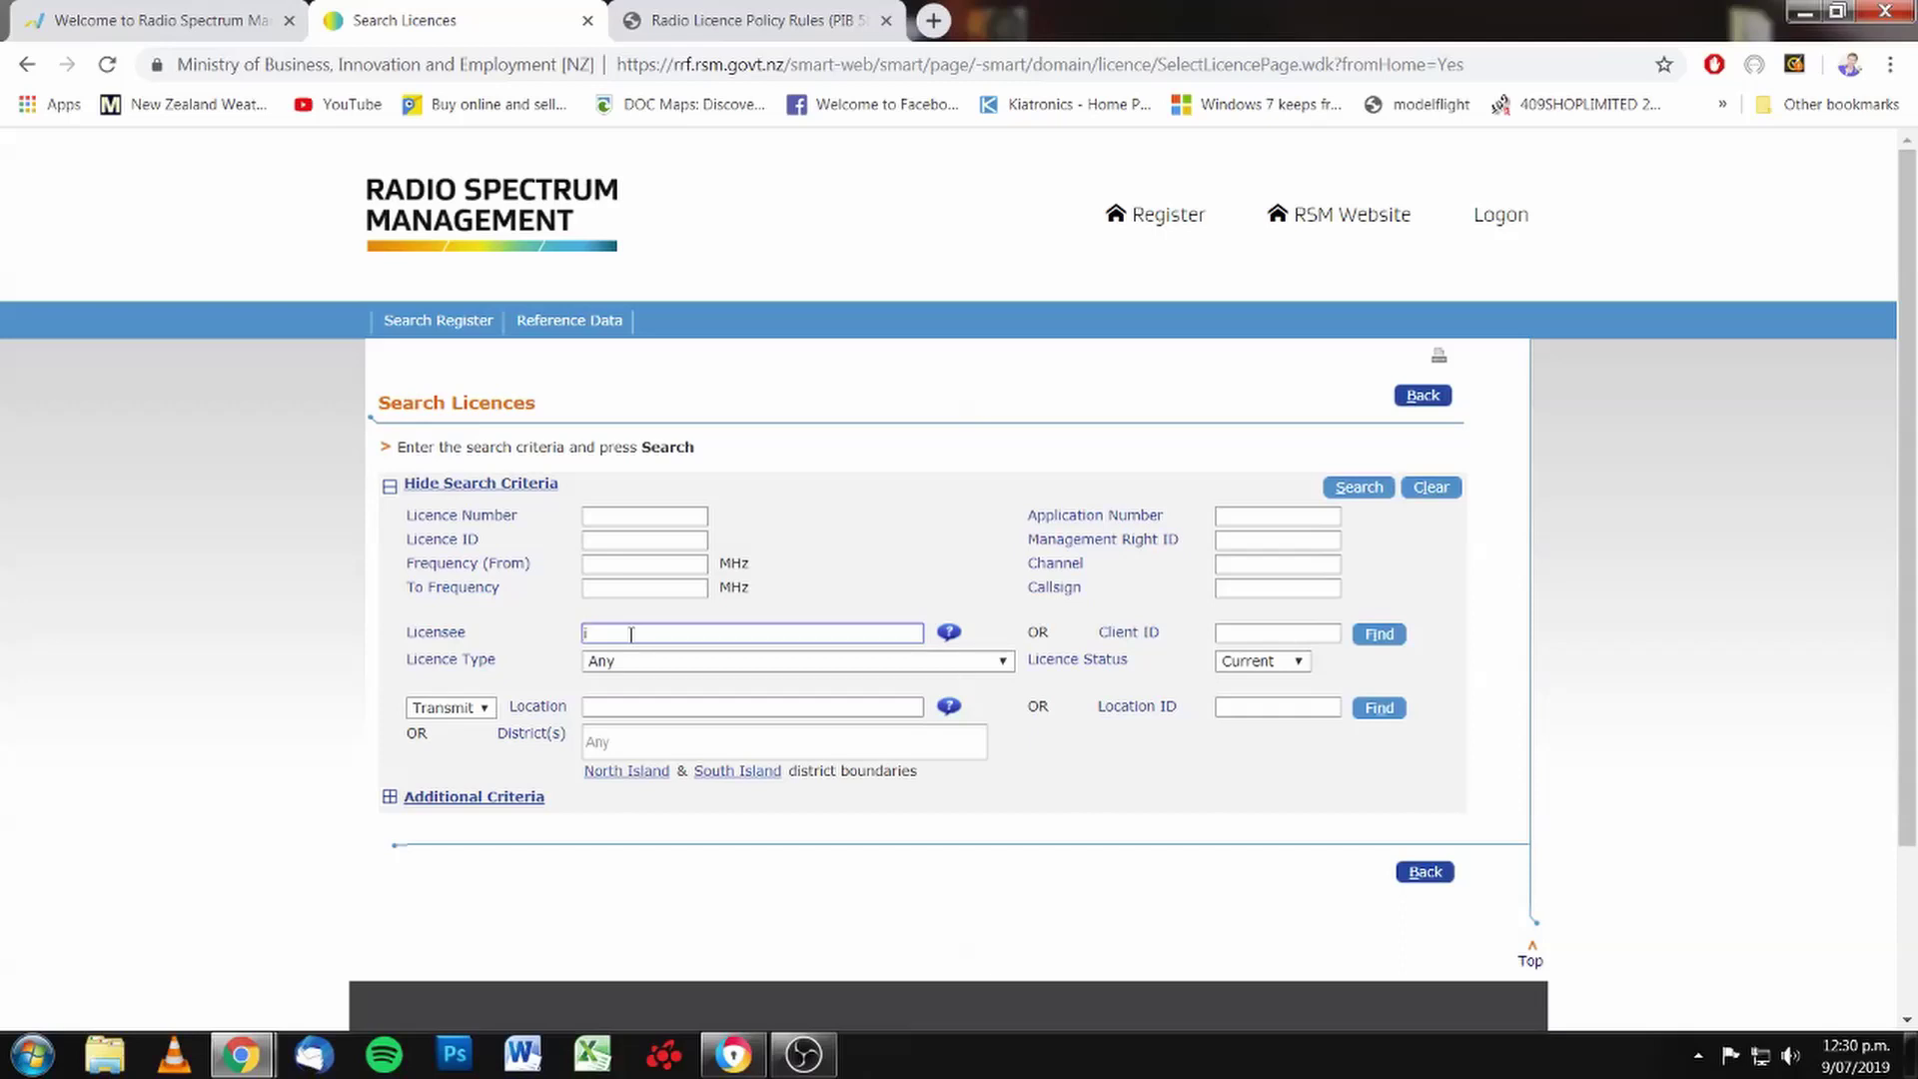
{"action": "type", "text": "f"}
{"action": "left_click", "coordinate": [1361, 493]}
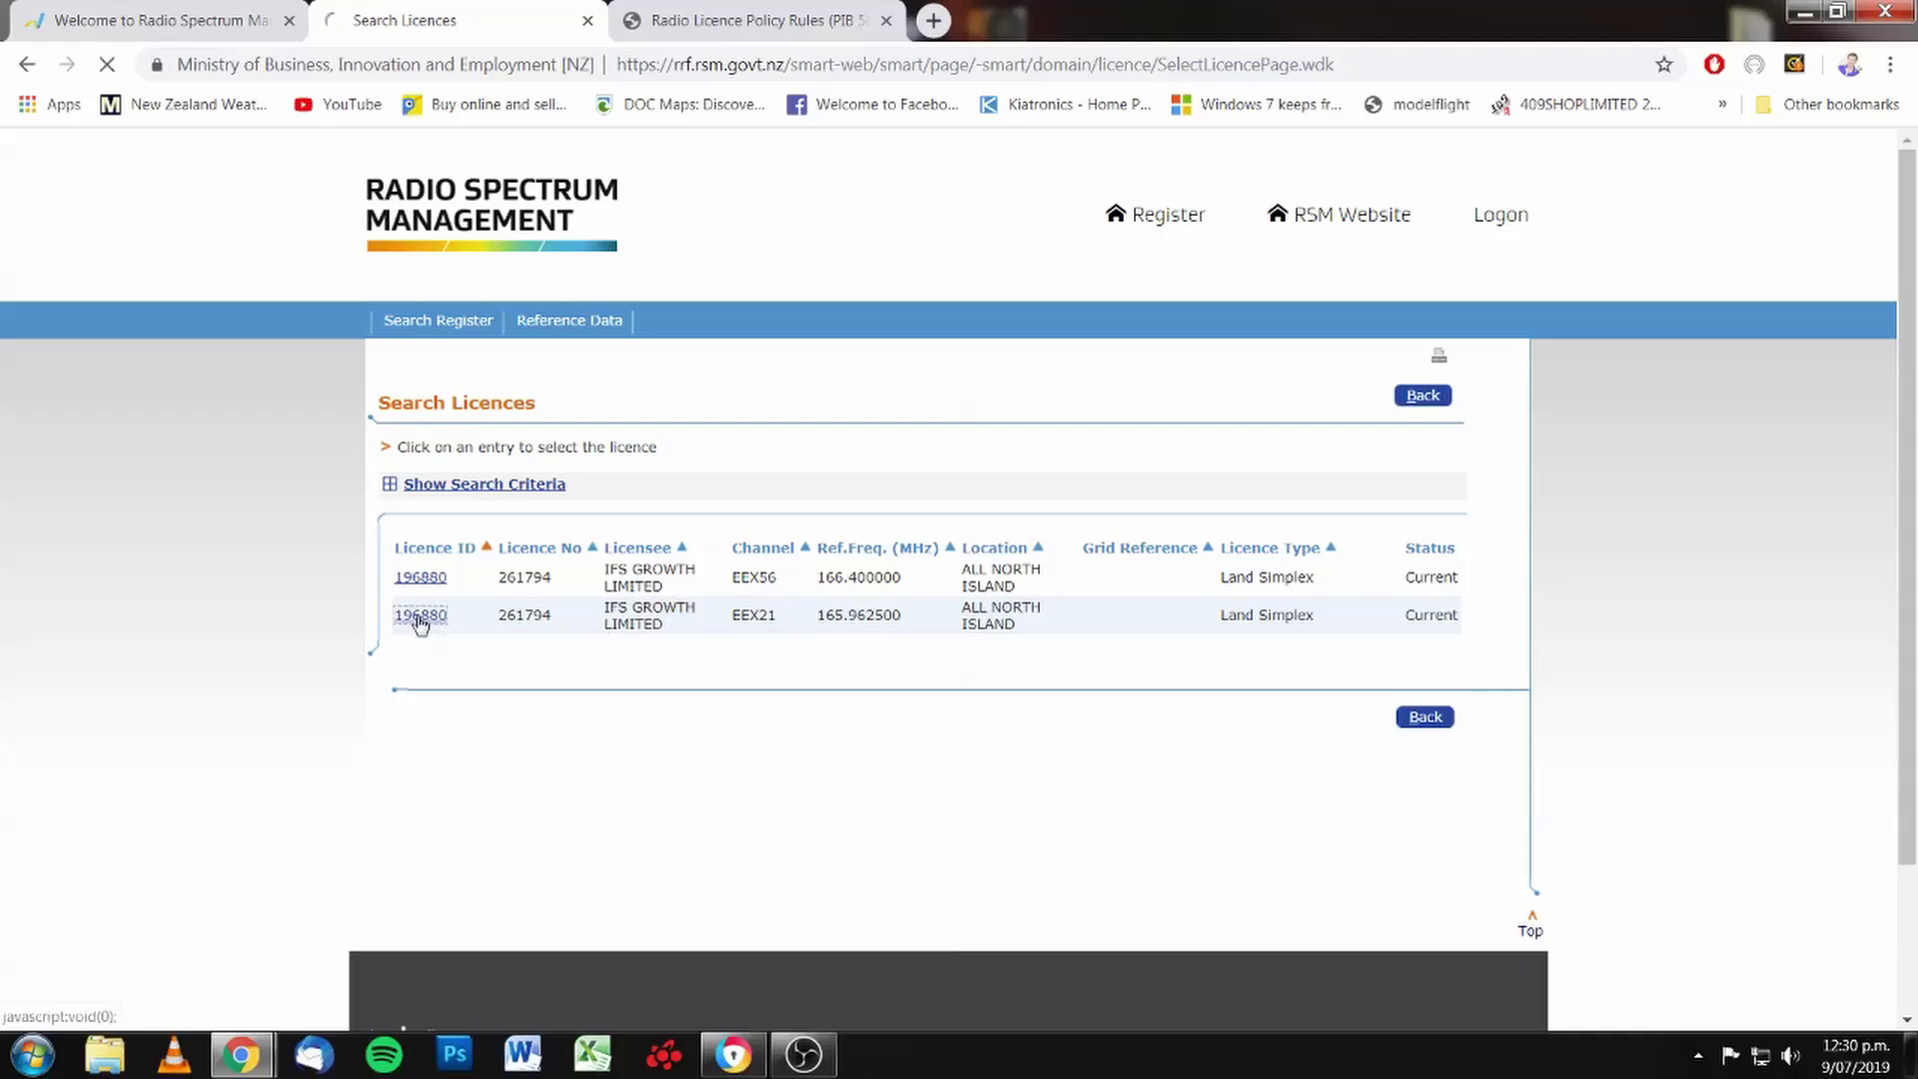
- Open licence 196880 and review its EEX21 and EEX56 Land Simplex spectrum entries
{"action": "left_click", "coordinate": [419, 617]}
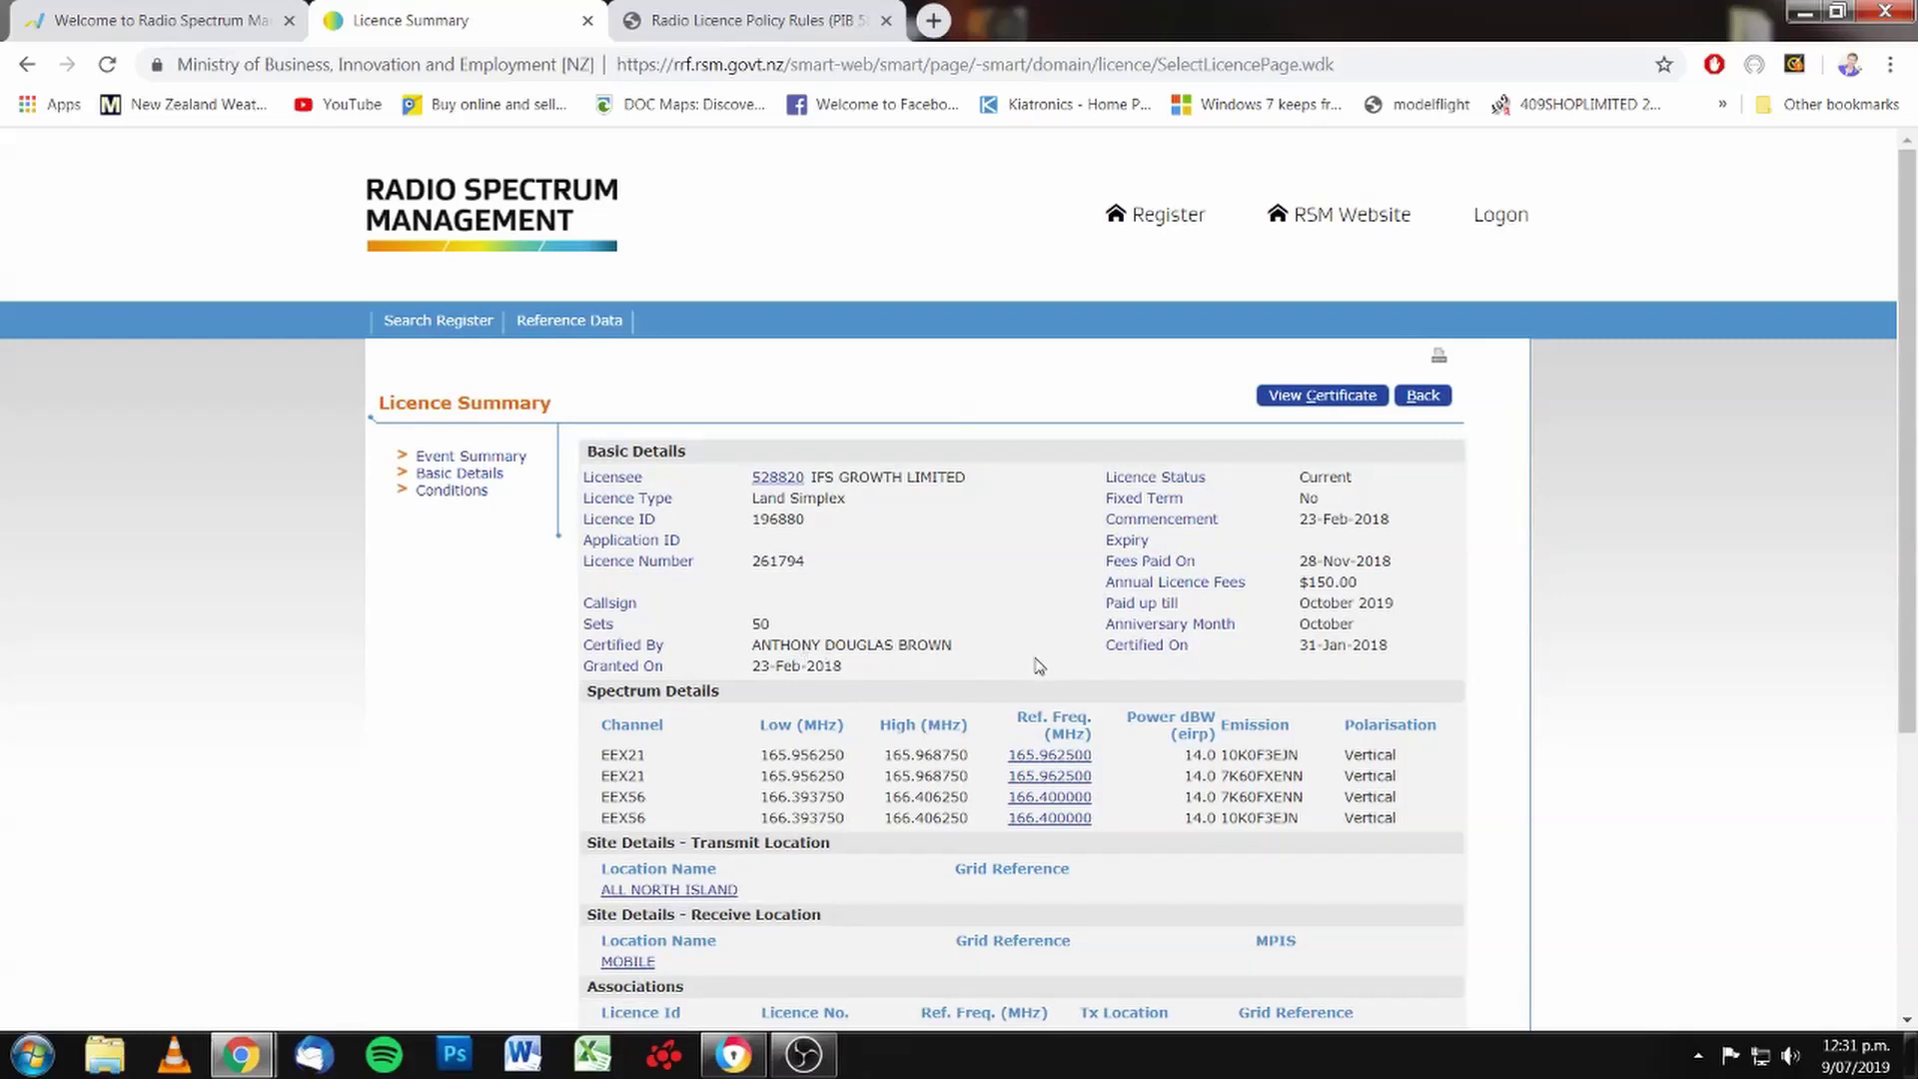
{"action": "scroll", "coordinate": [1039, 666], "scroll_direction": "down", "scroll_amount": 1}
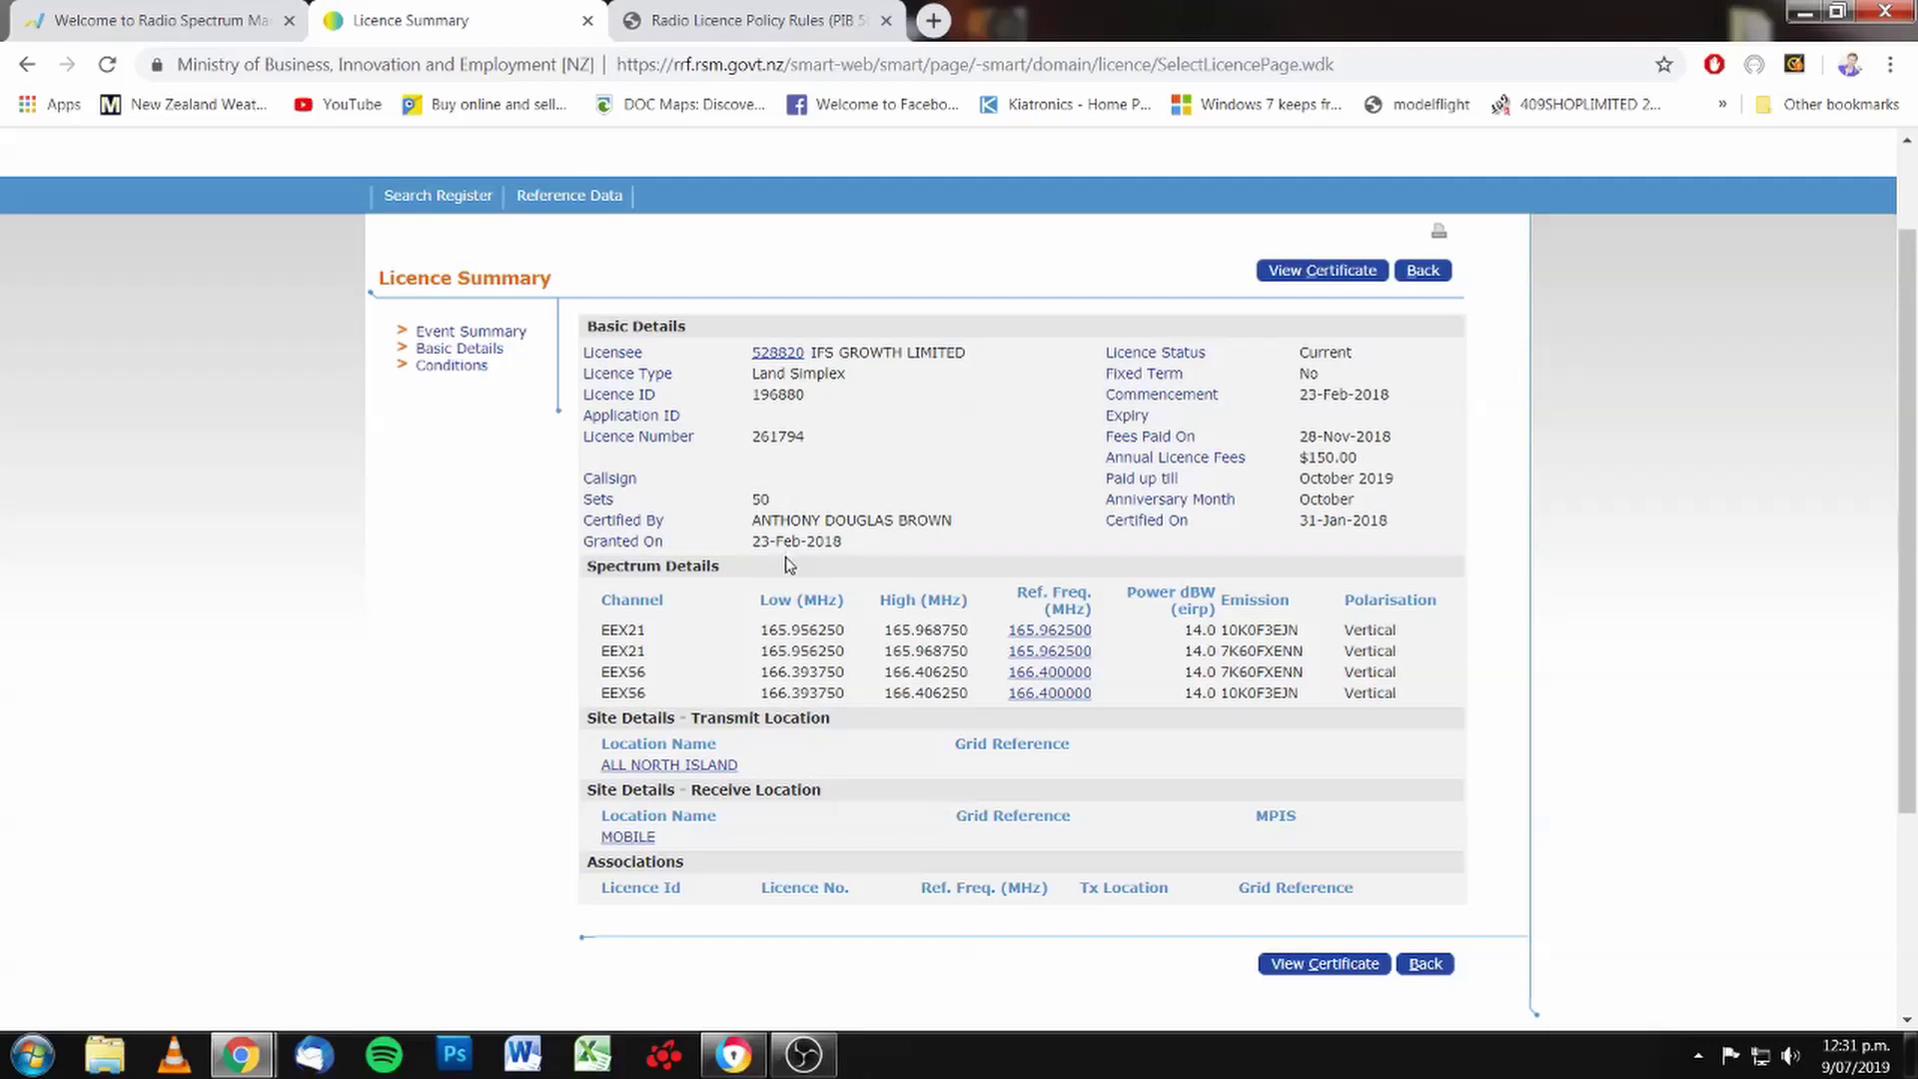
- Show licence 196880's conditions requiring CTCSS tone B3 (94.8 Hz) and DMR Code CC1
{"action": "left_click", "coordinate": [447, 366]}
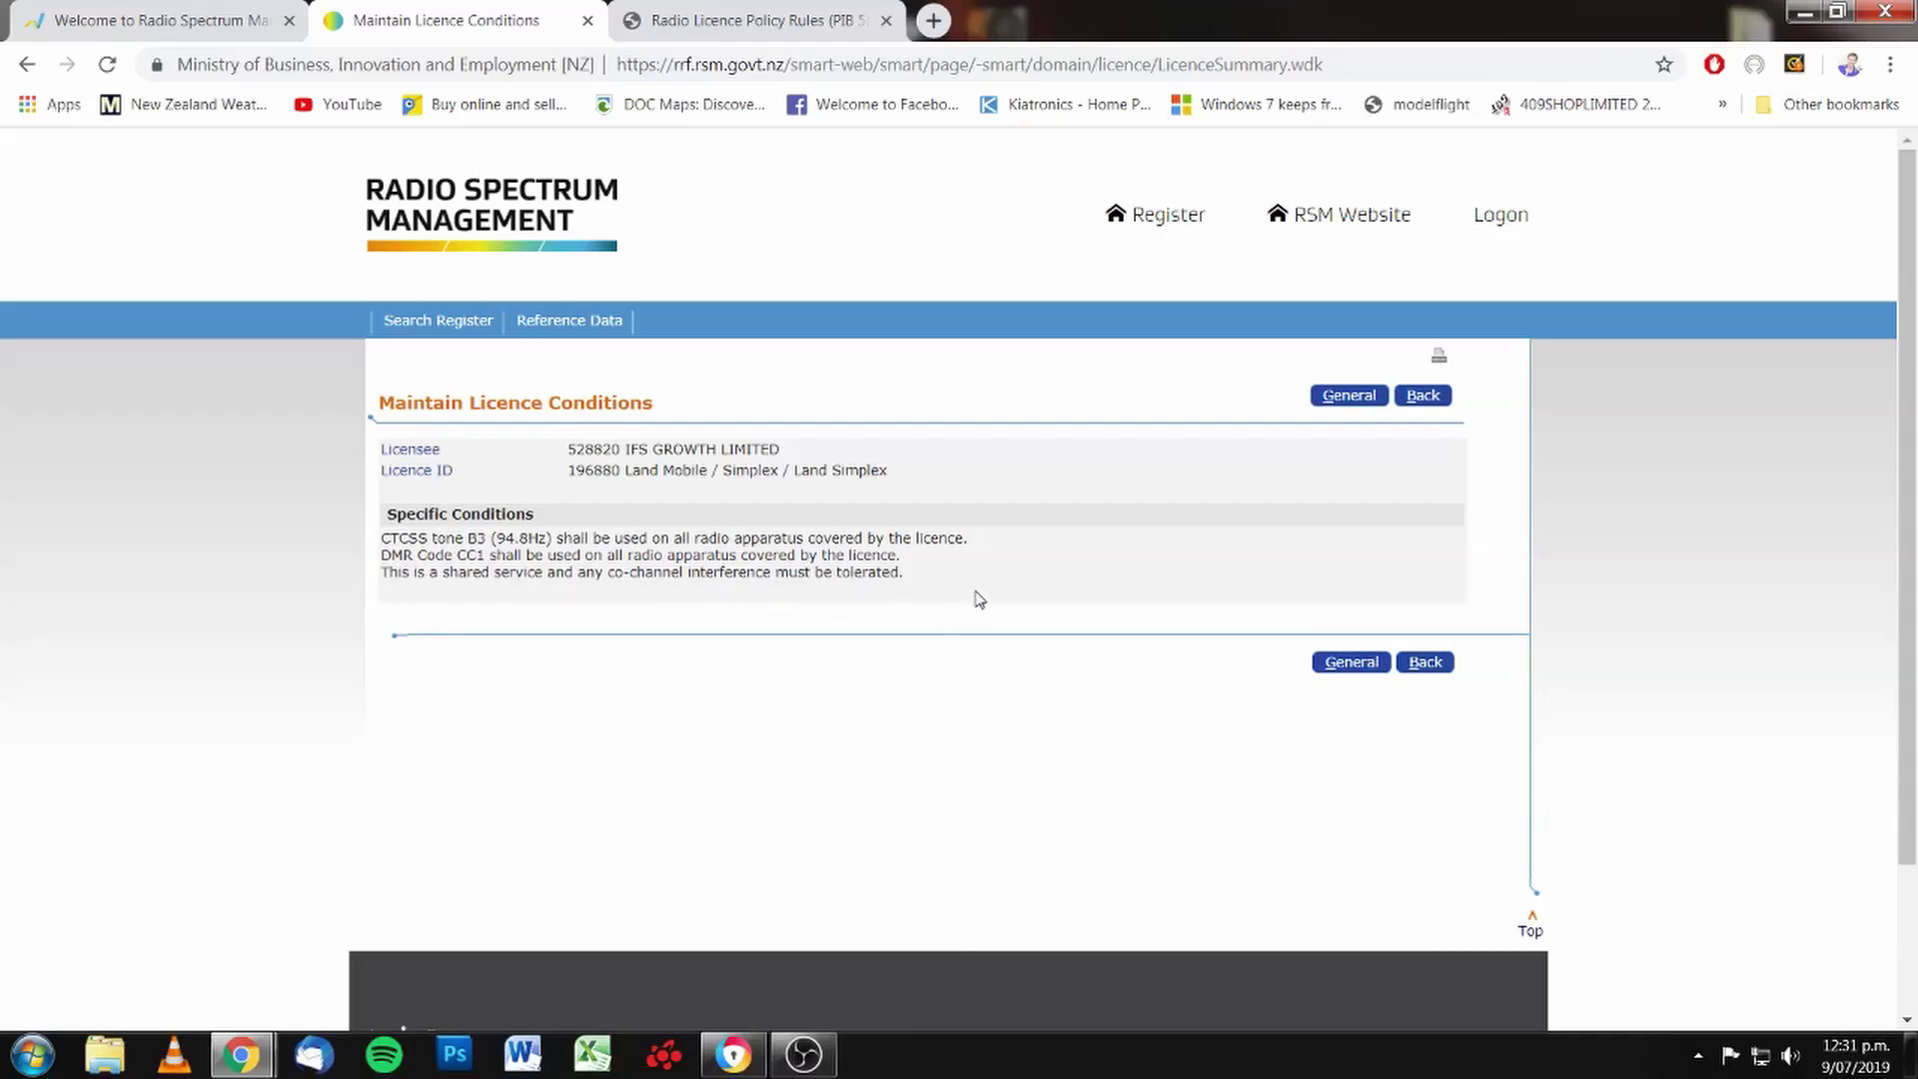
- Go back to licence 196880's summary and review its four 14.0 dBW spectrum entries
{"action": "left_click", "coordinate": [1417, 399]}
{"action": "scroll", "coordinate": [1319, 571], "scroll_direction": "down", "scroll_amount": 1}
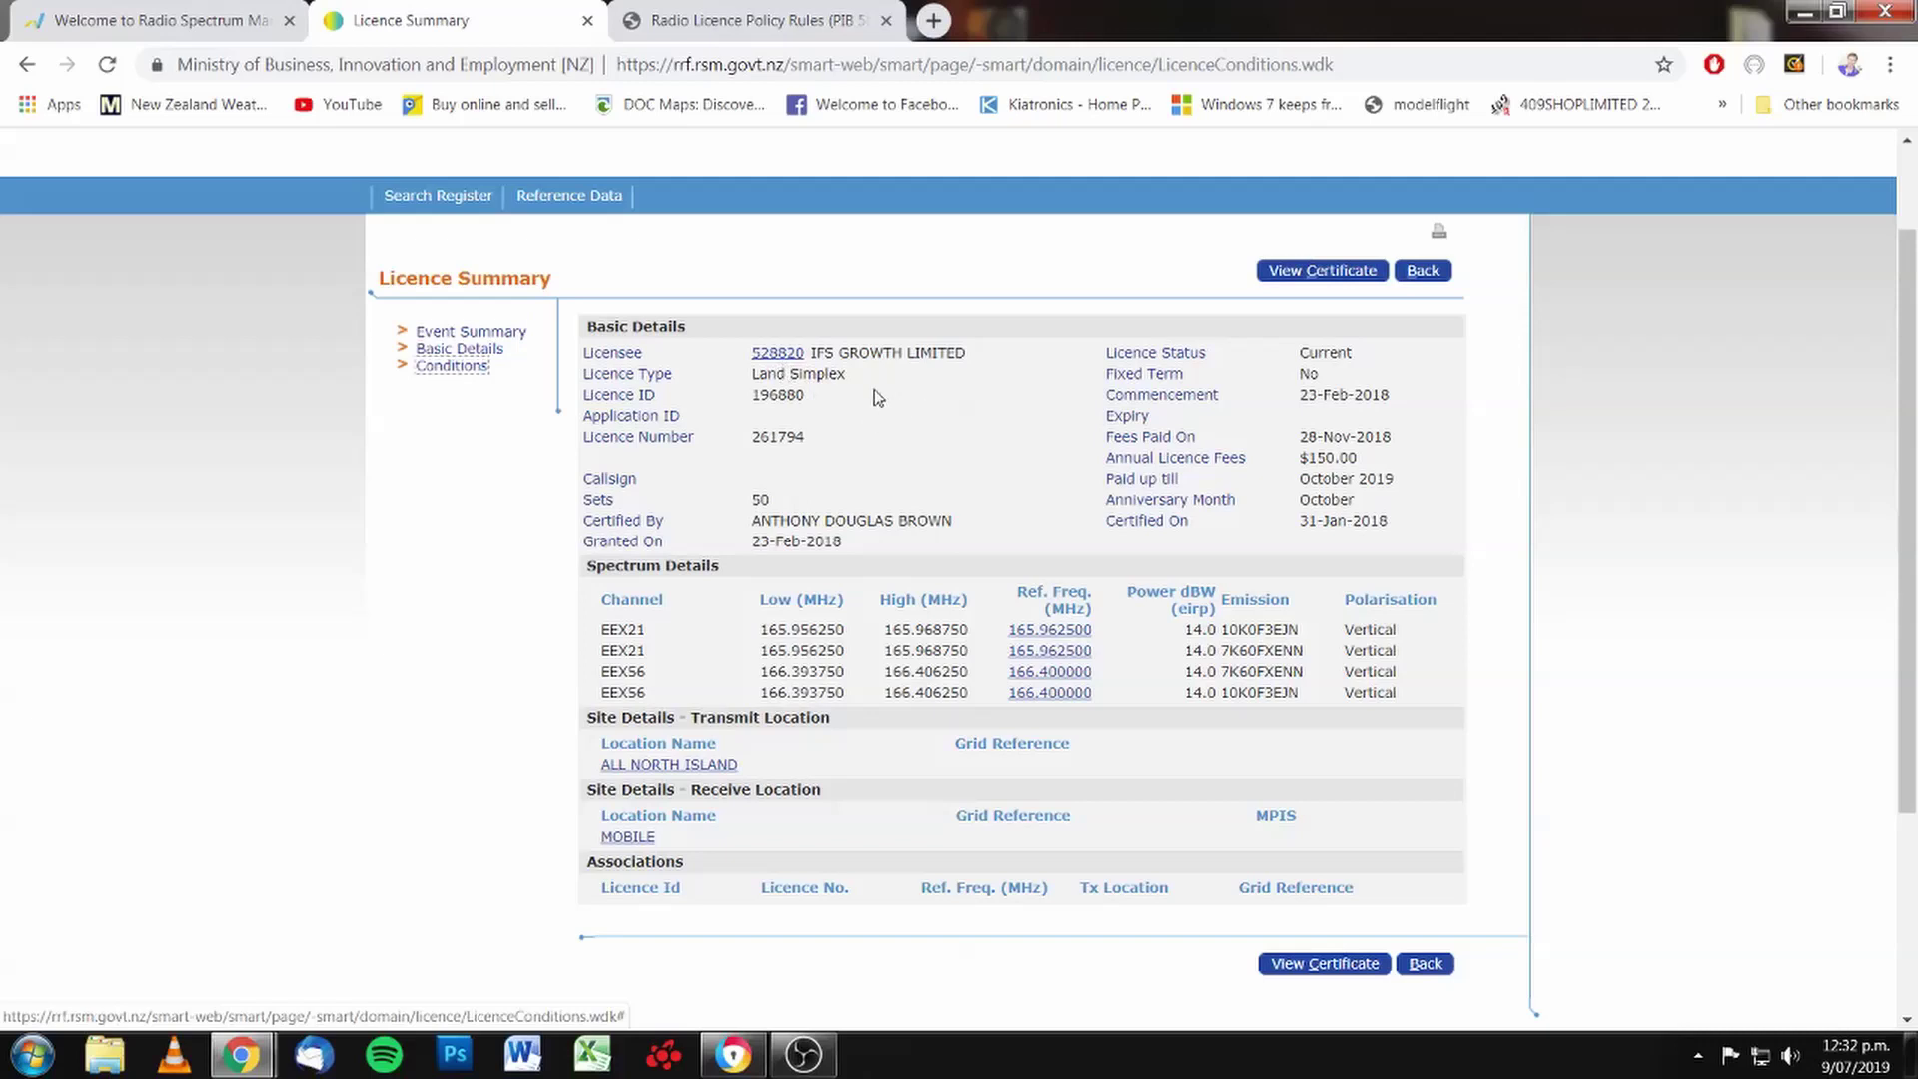
- Open IFS GROWTH LIMITED's client details and view its three addresses and one contact
{"action": "left_click", "coordinate": [780, 356]}
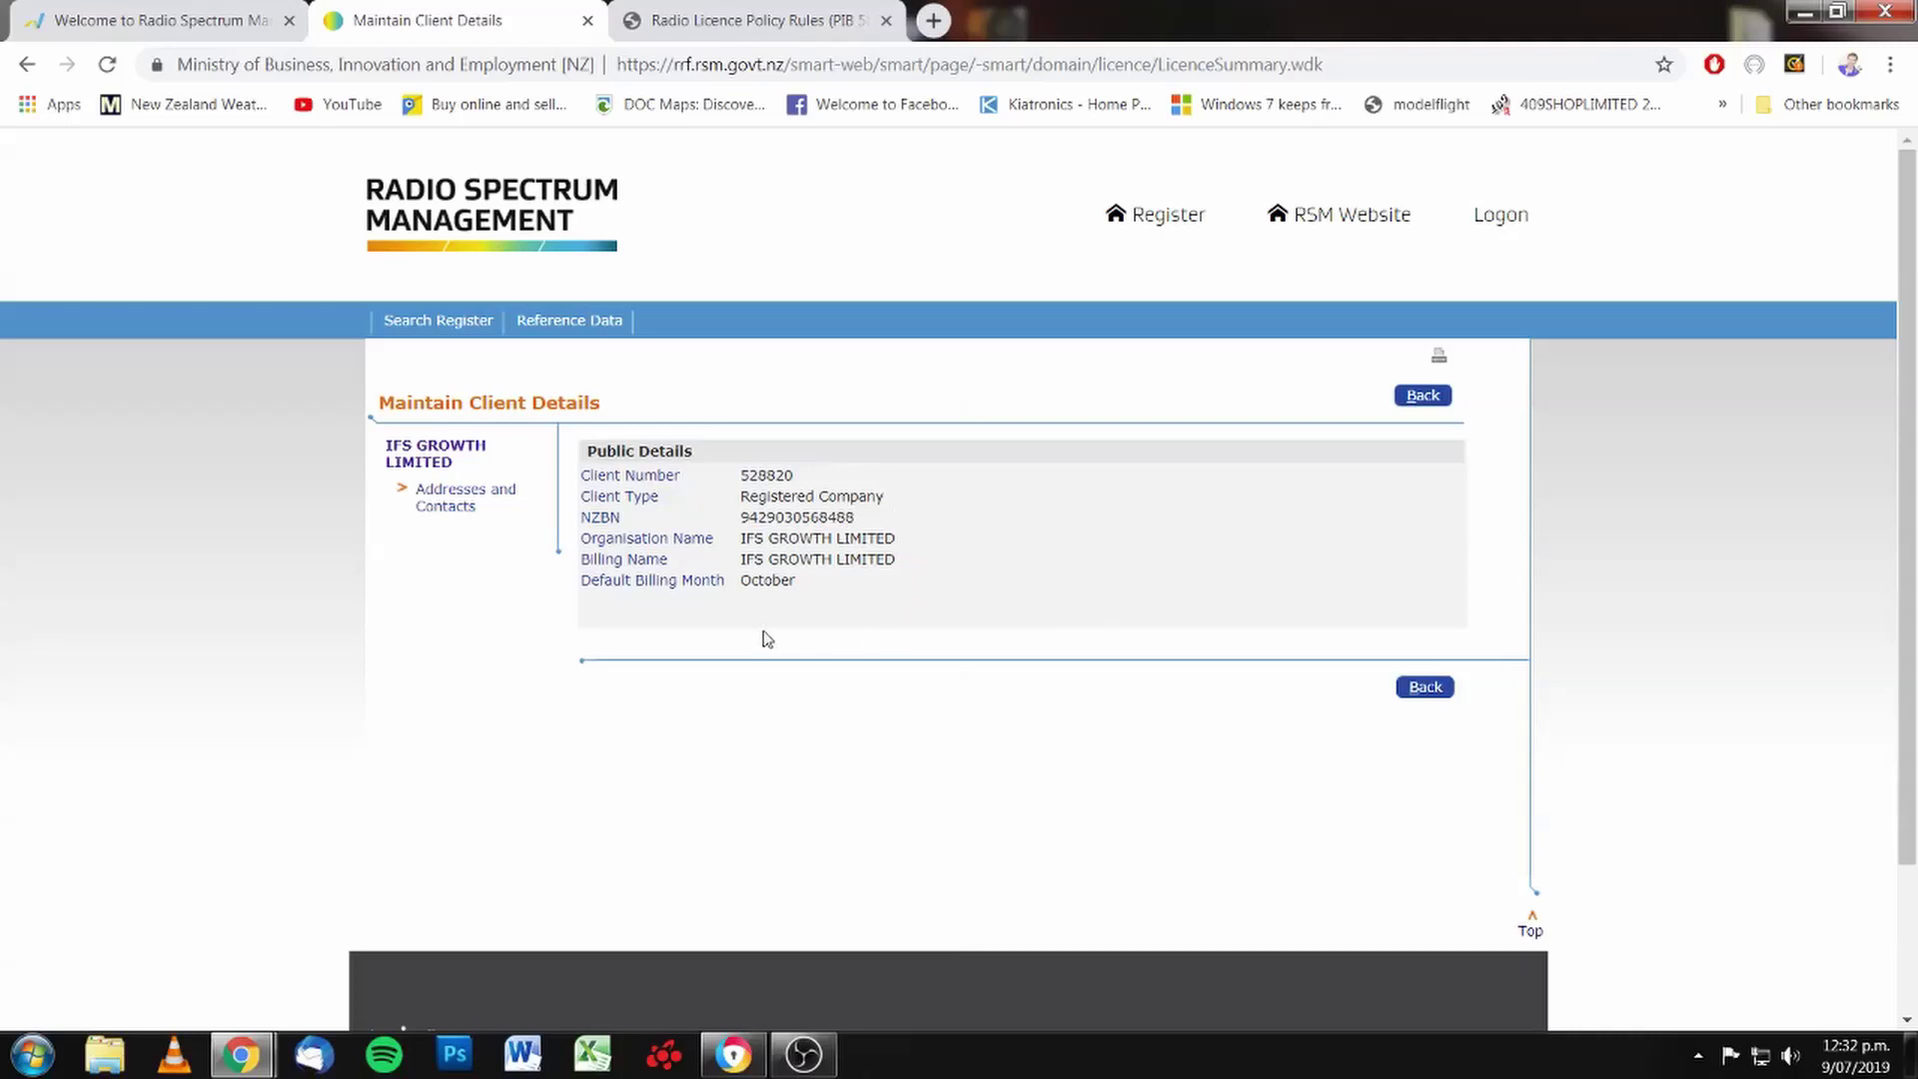
{"action": "left_click", "coordinate": [447, 512]}
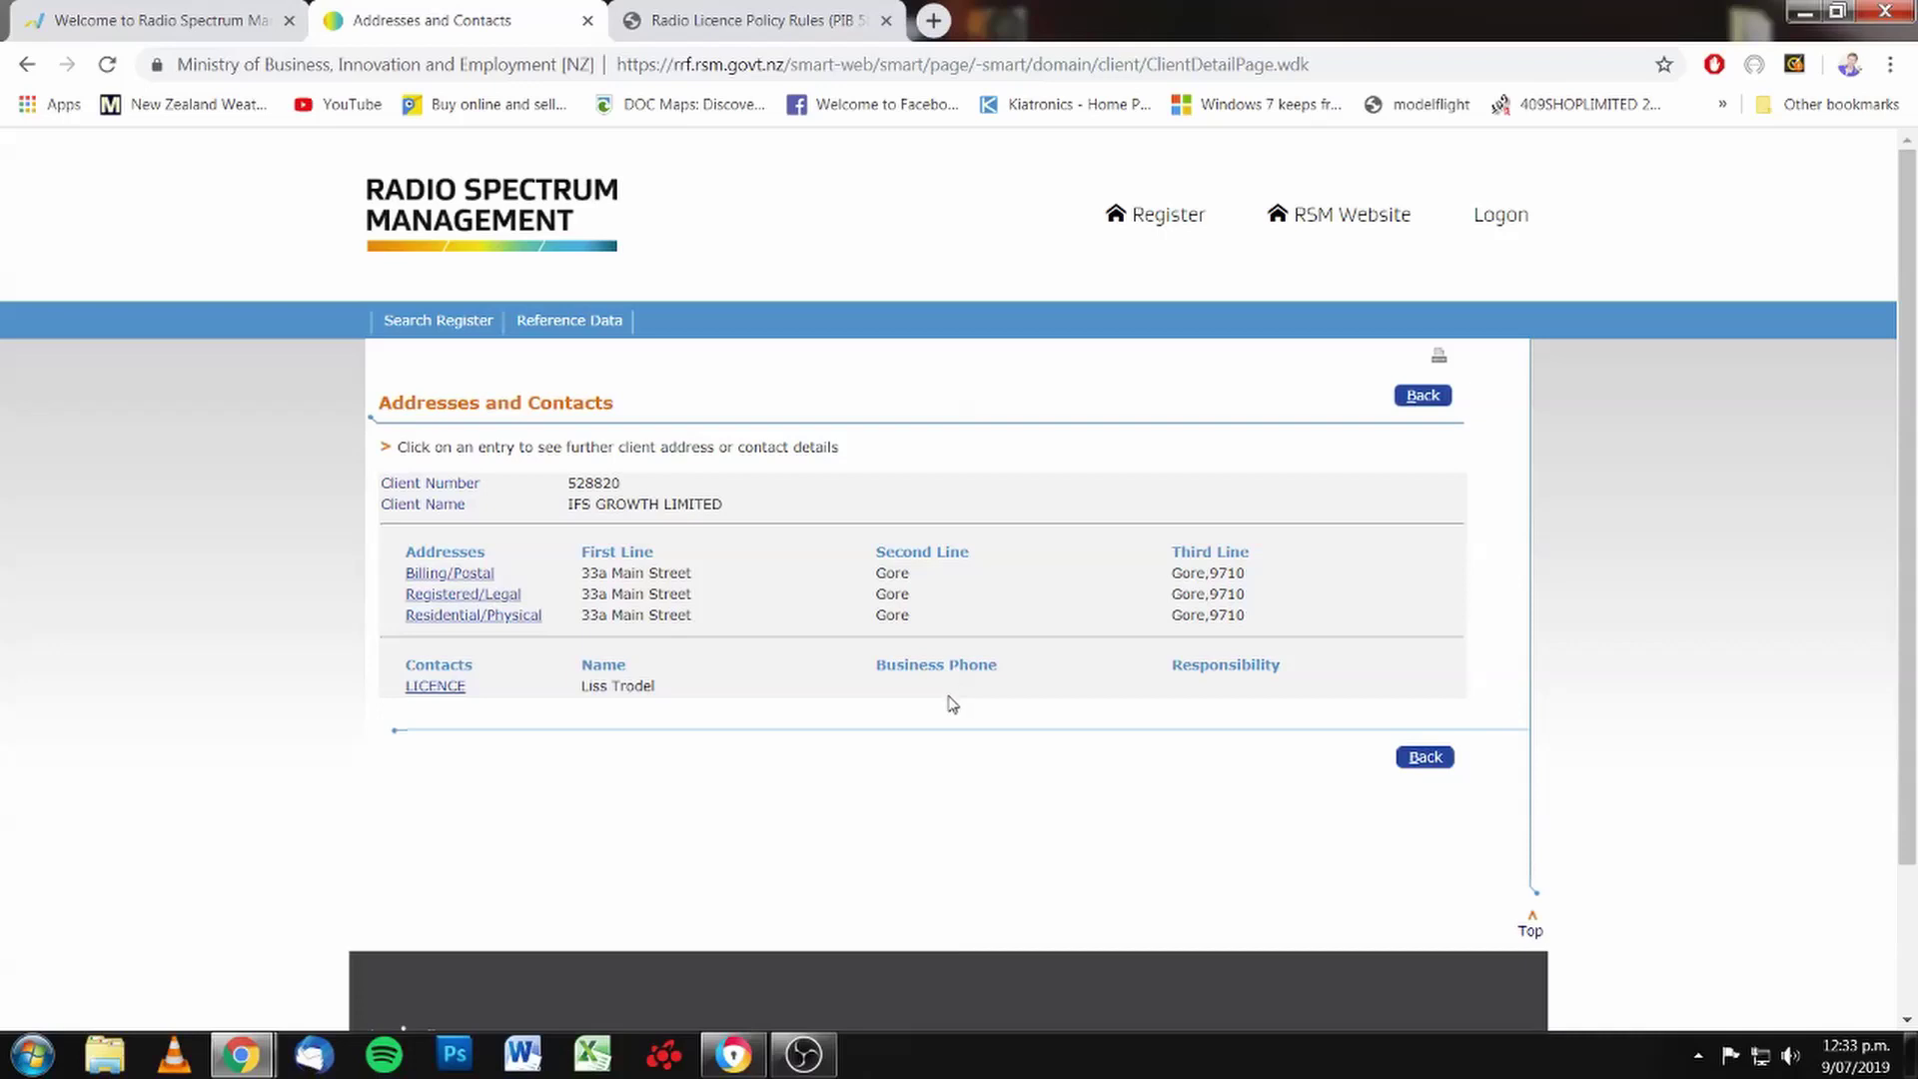
- Go back through the client details page to licence 196880's Licence Summary
{"action": "left_click", "coordinate": [1423, 395]}
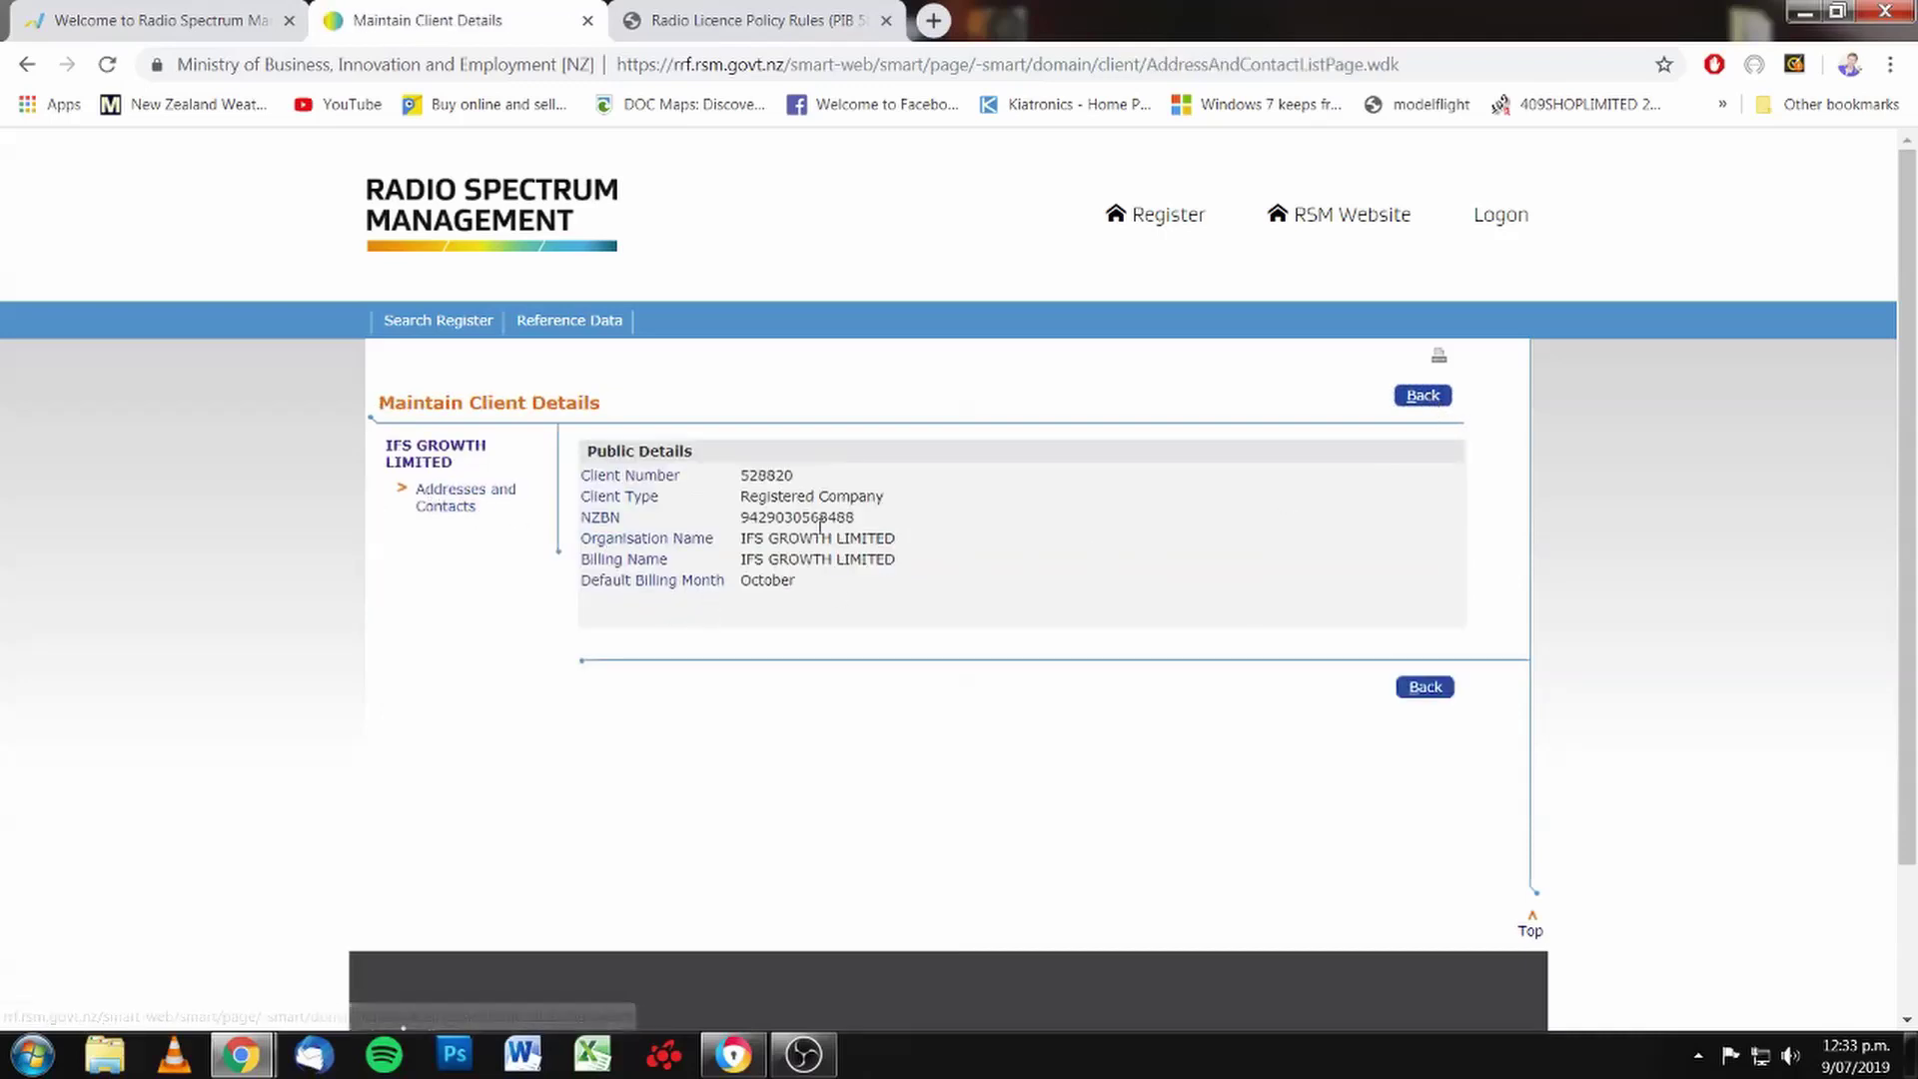
{"action": "left_click", "coordinate": [1416, 401]}
{"action": "scroll", "coordinate": [1410, 404], "scroll_direction": "down", "scroll_amount": 1}
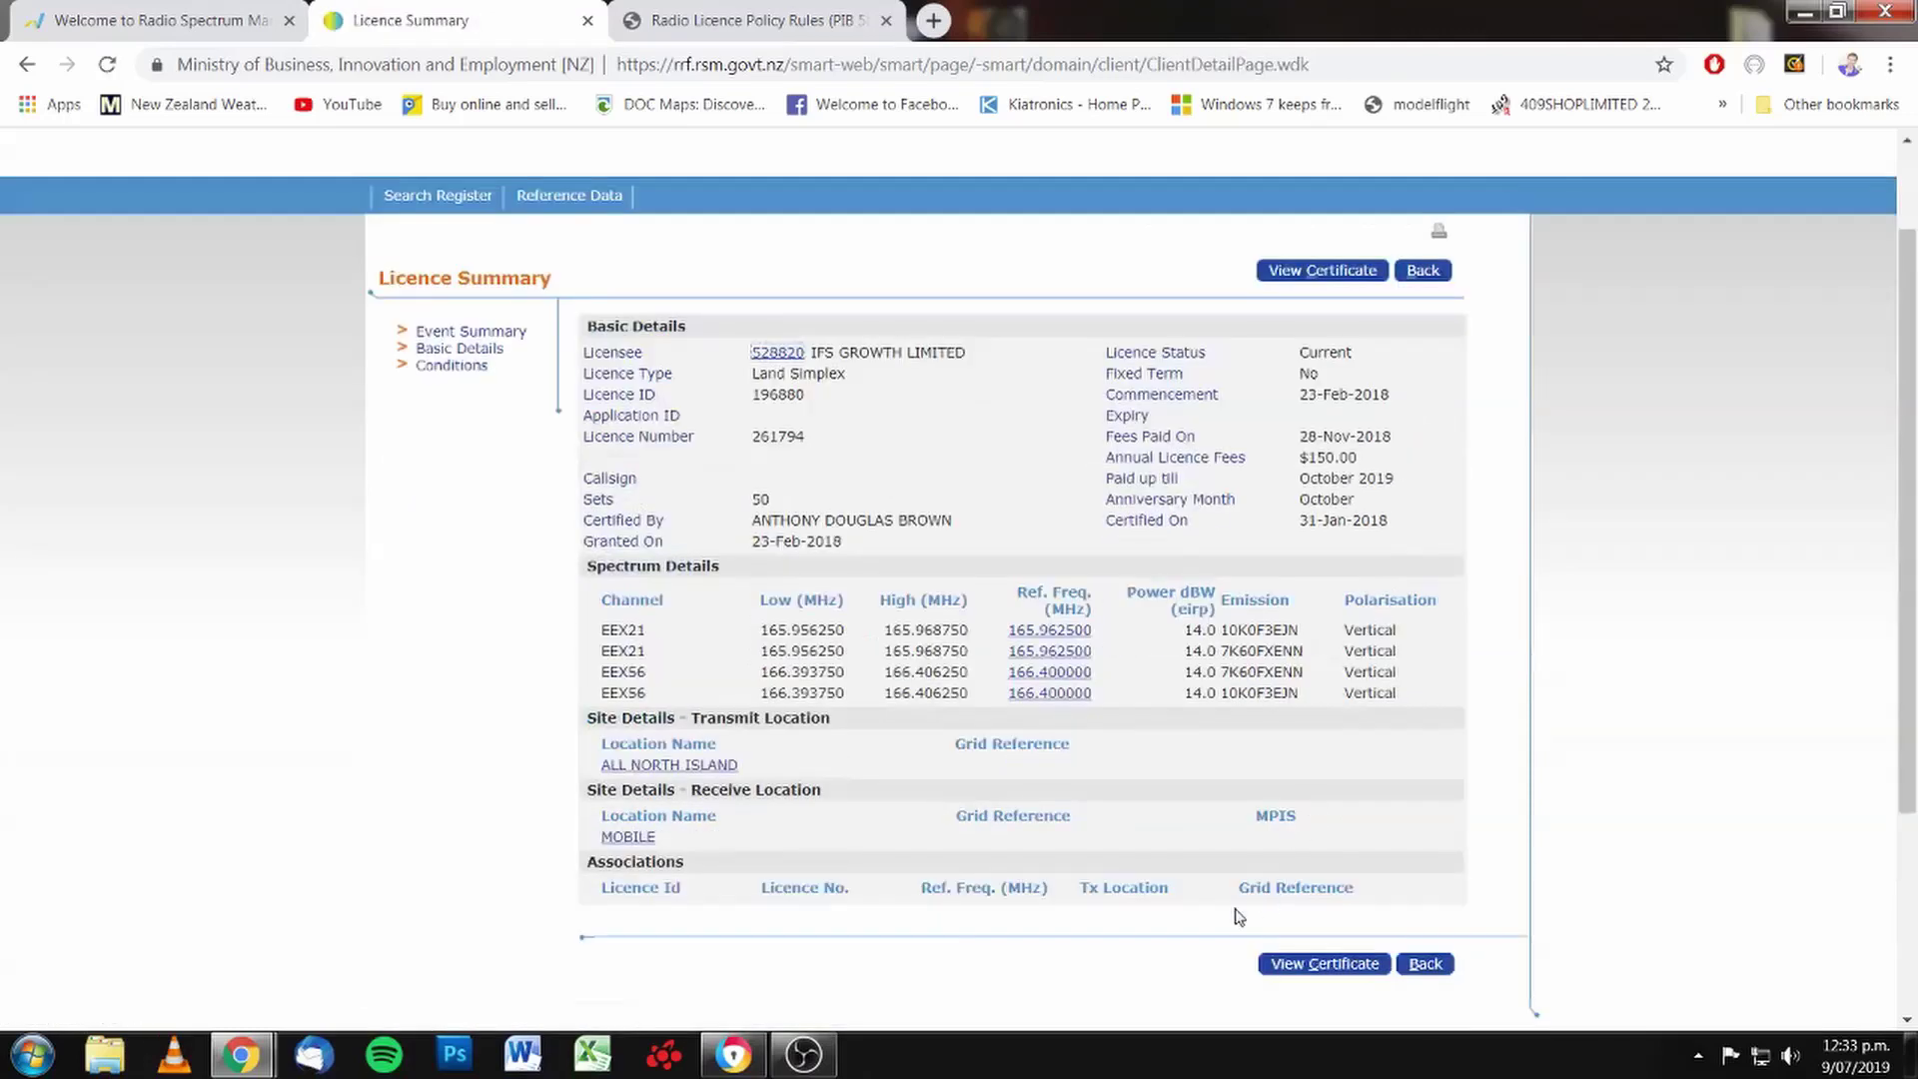